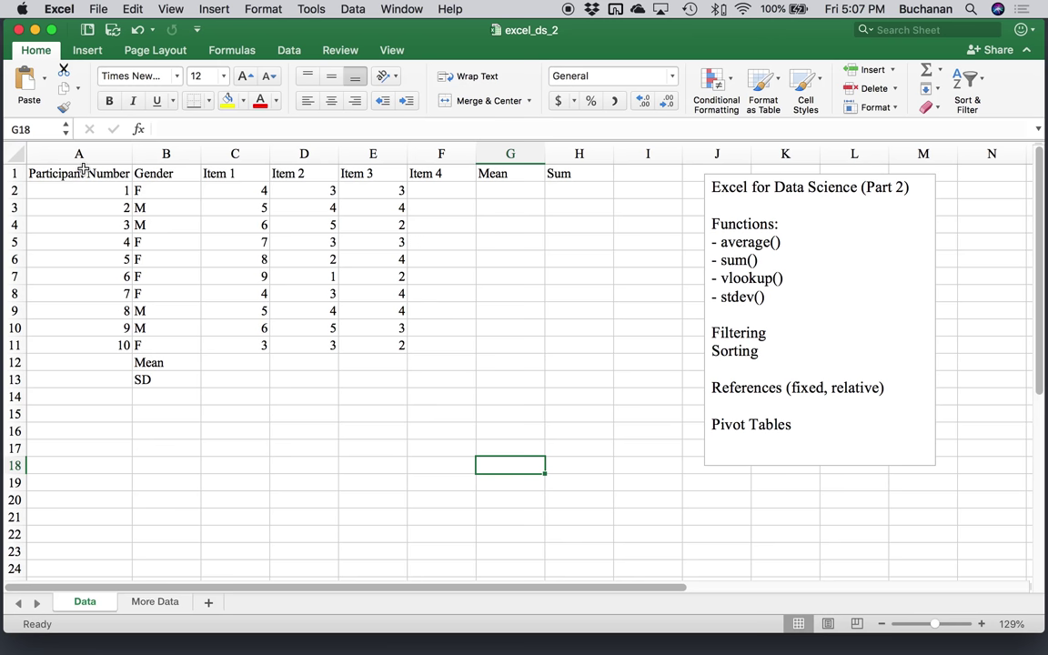
Step: Start an AVERAGE formula in C12, correcting the misspelled function name
left_click_drag(81, 171, 389, 338)
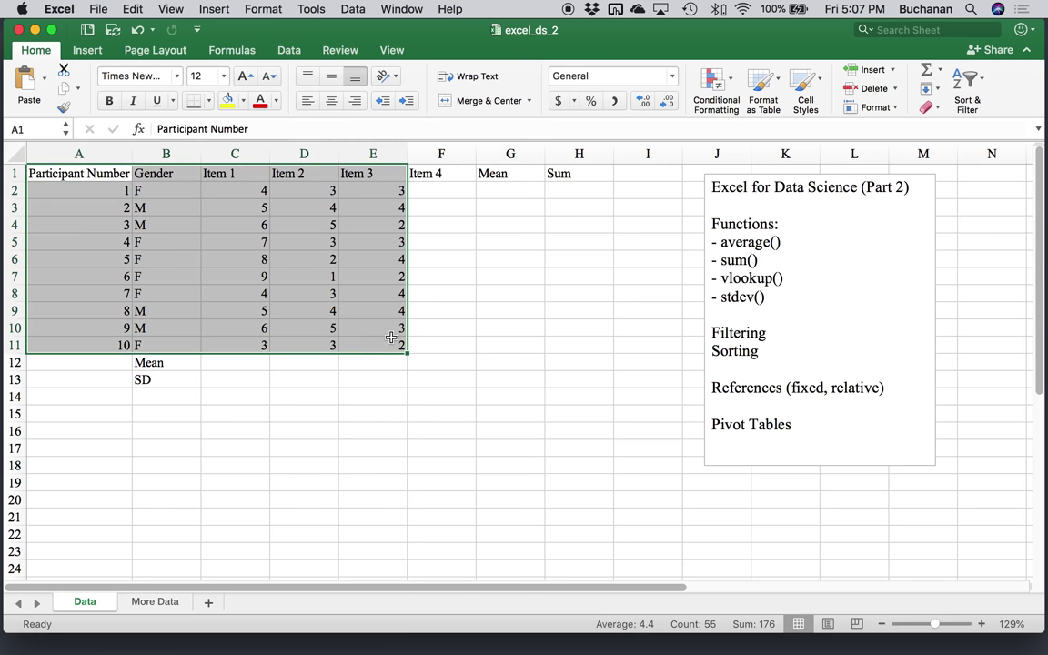
left_click(447, 197)
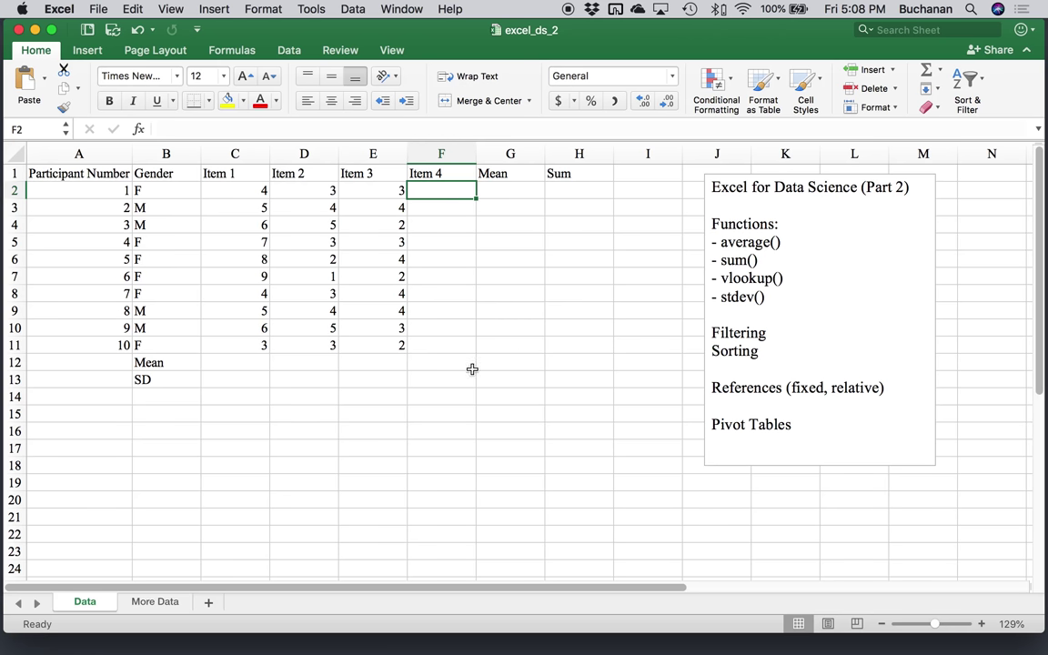
left_click(257, 361)
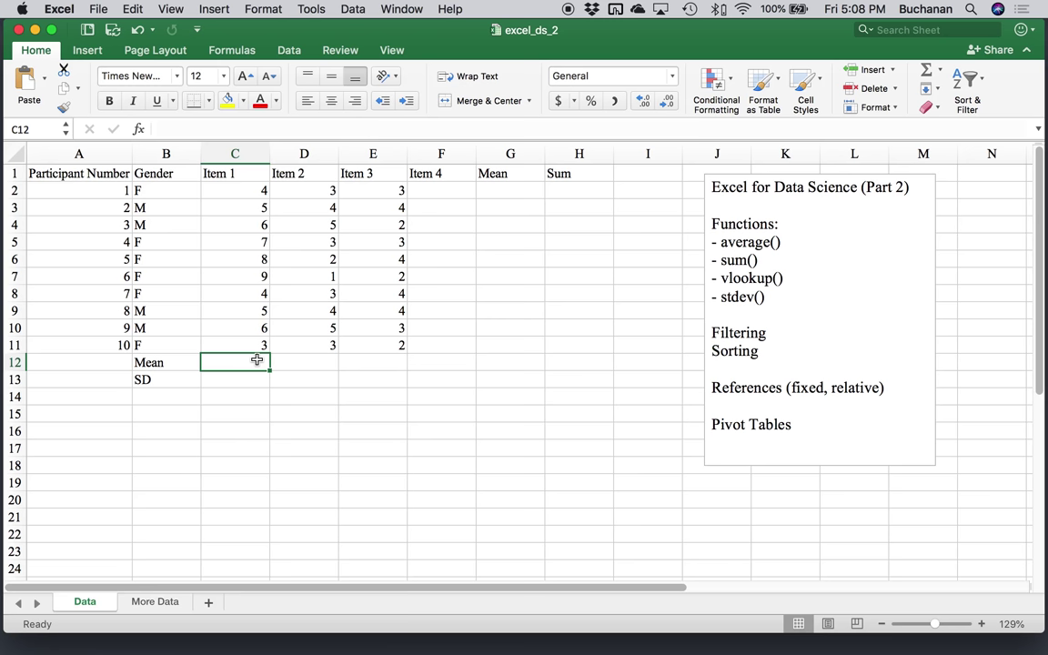
type("=")
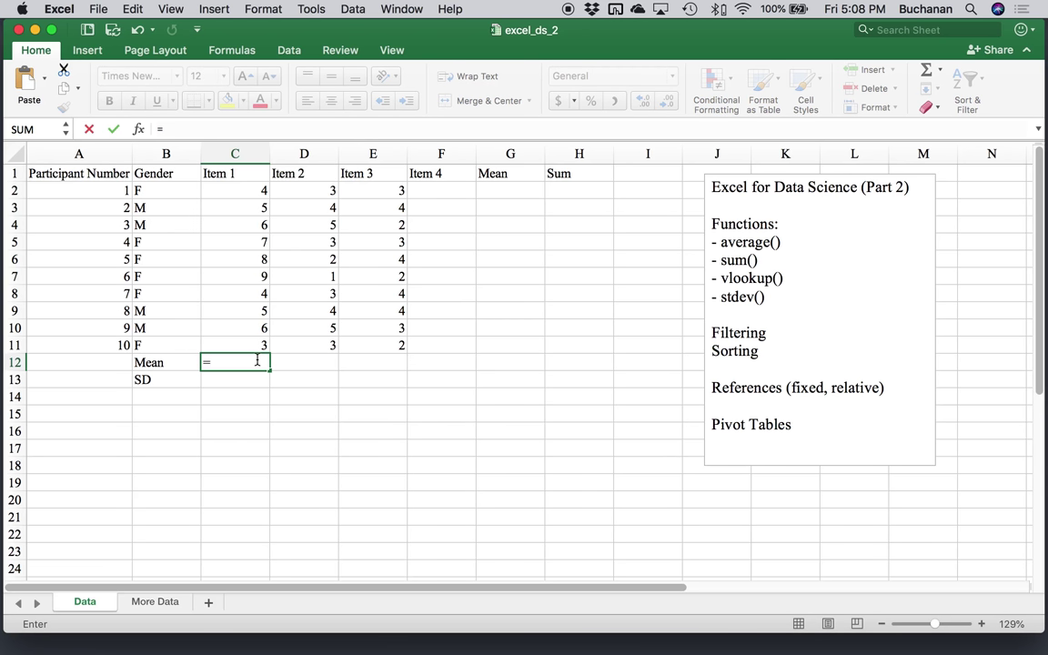
type("average(")
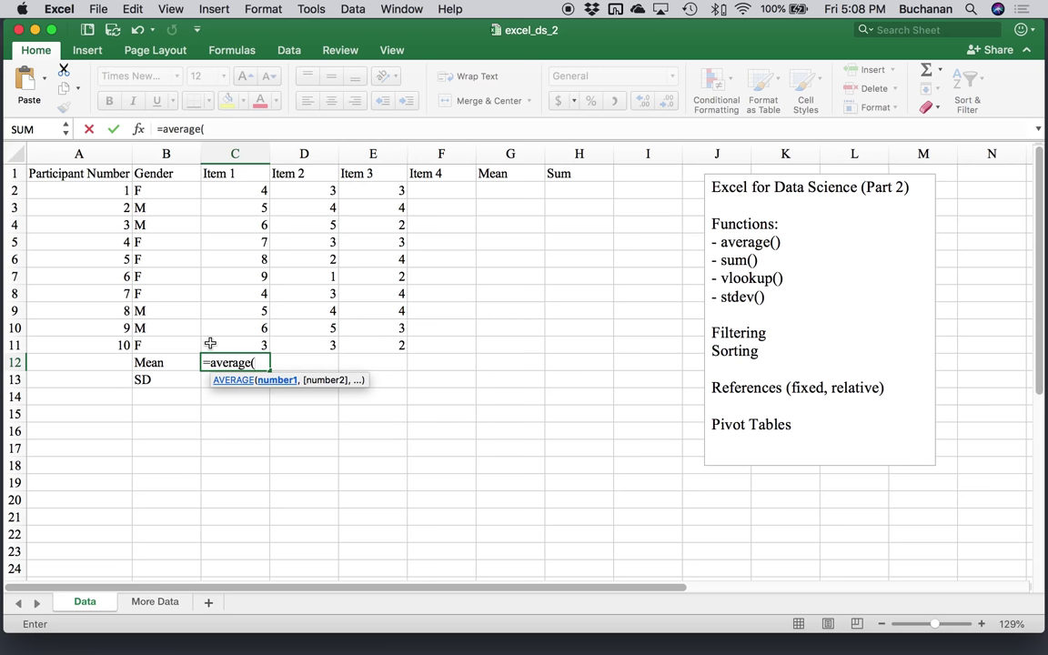
Step: Reference C2:C11, drop the accidental extra range, and enter =average(C2:C11), showing 5.7
left_click_drag(210, 343, 232, 204)
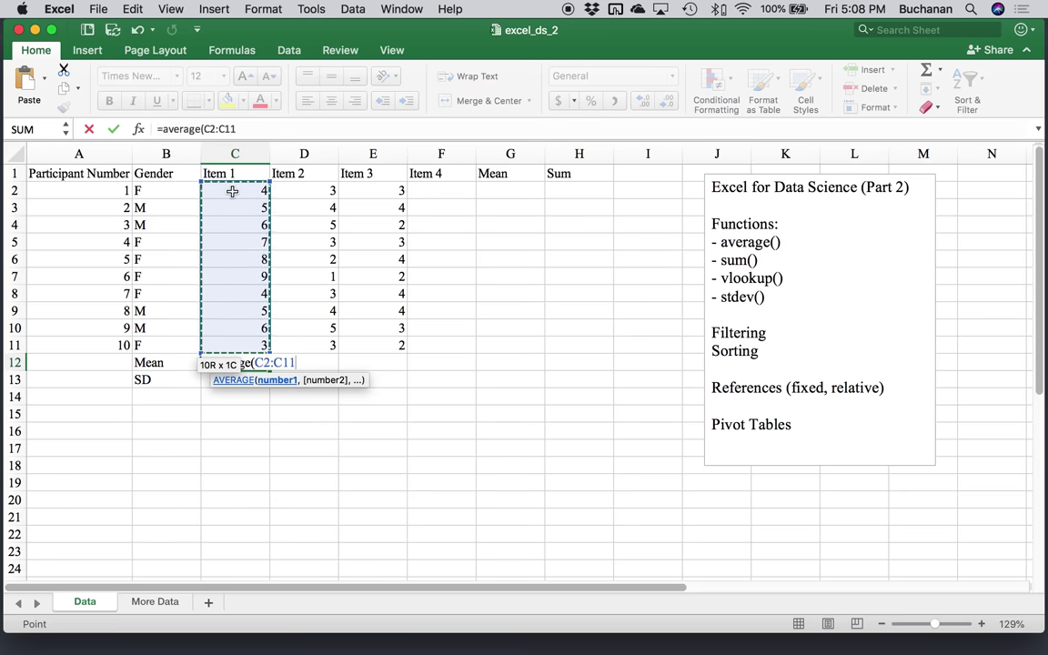
left_click_drag(233, 191, 233, 191)
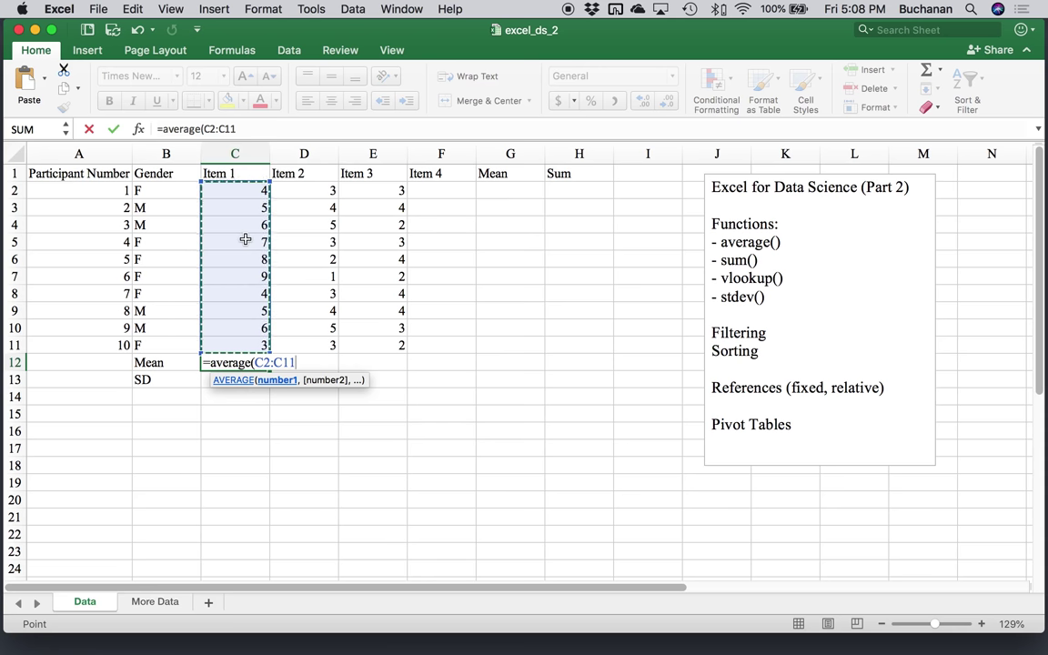
type(",")
left_click_drag(303, 192, 400, 340)
left_click_drag(272, 128, 233, 128)
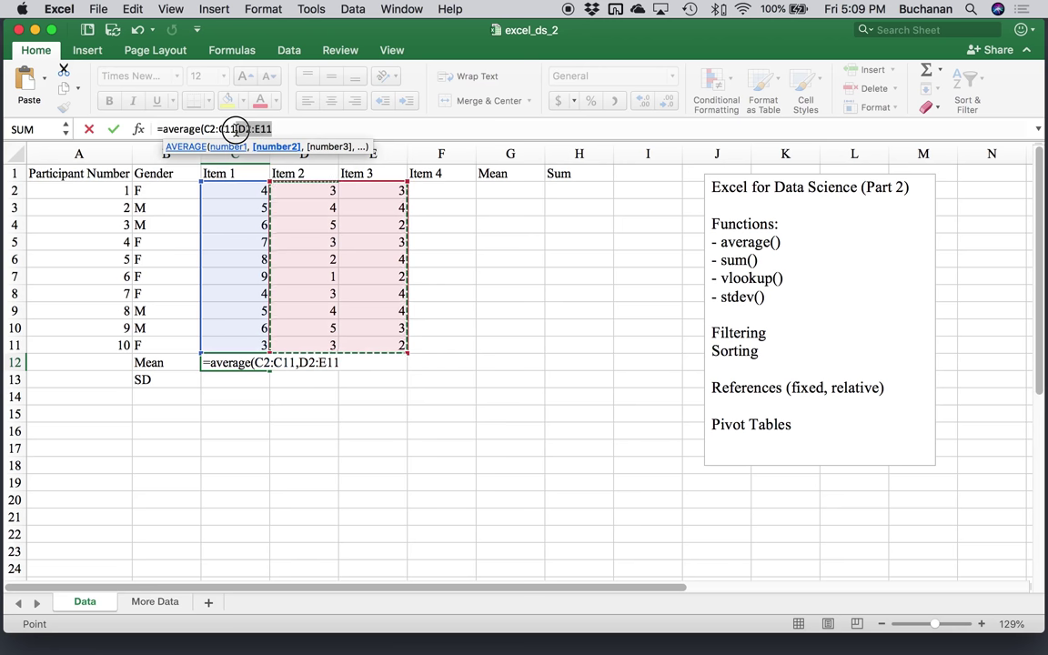
key("BackSpace")
type(")")
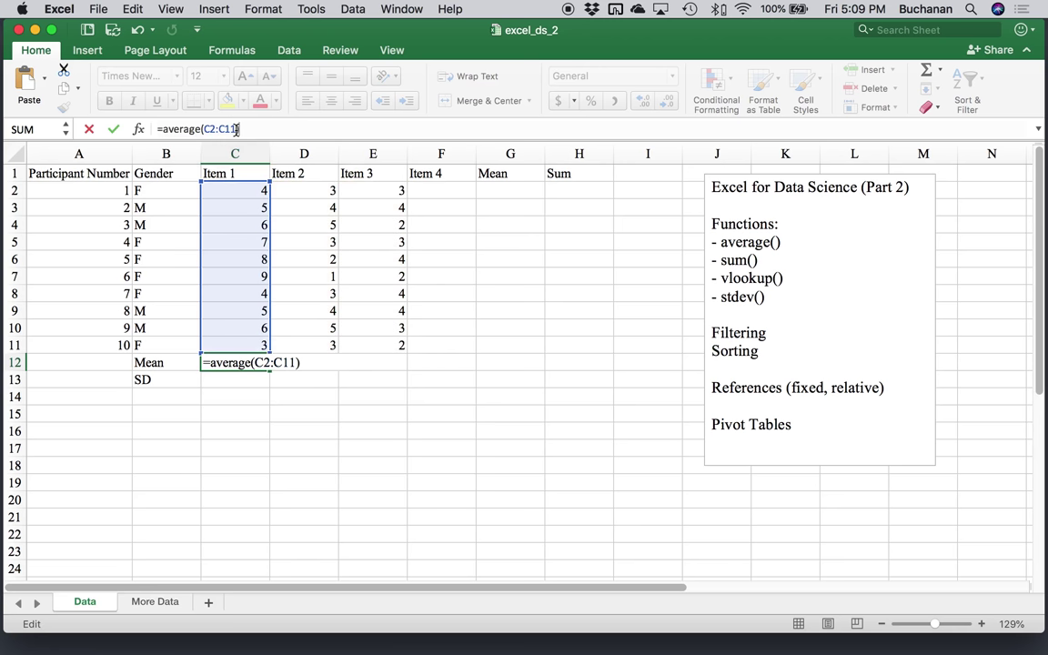
key("Return")
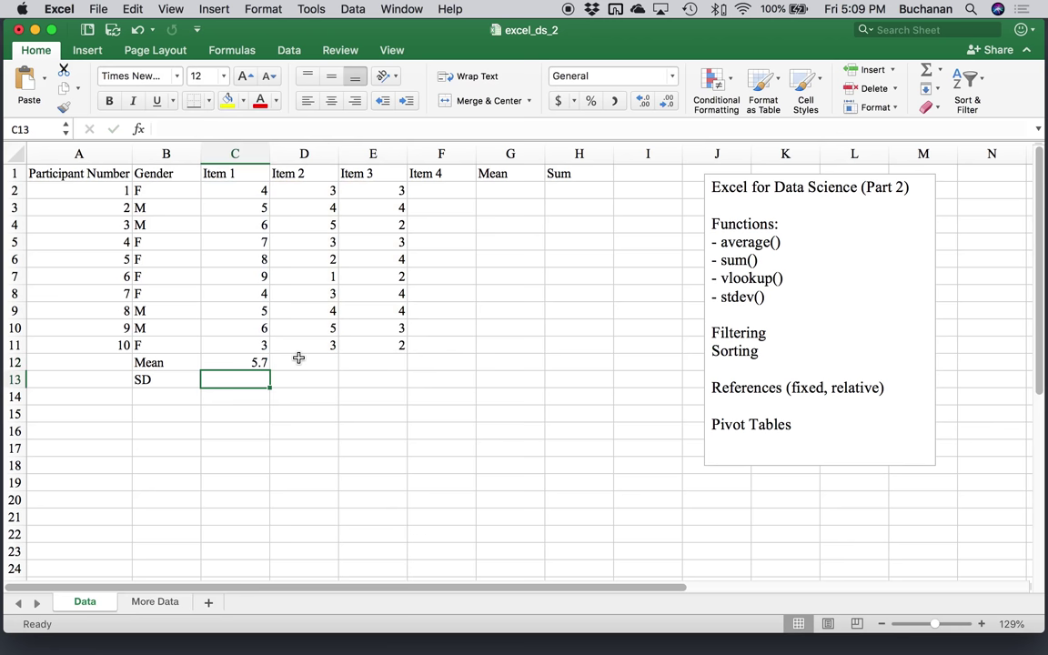
Step: Enter =average(D2:D13) in D12 and dismiss the circular reference warning
left_click(298, 358)
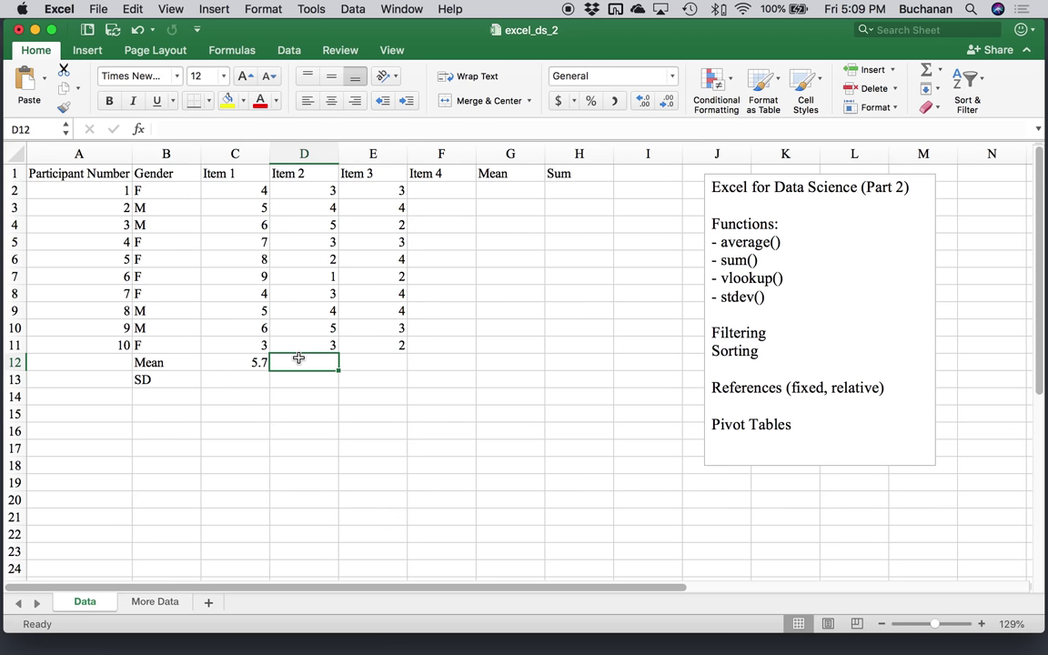
type("=av")
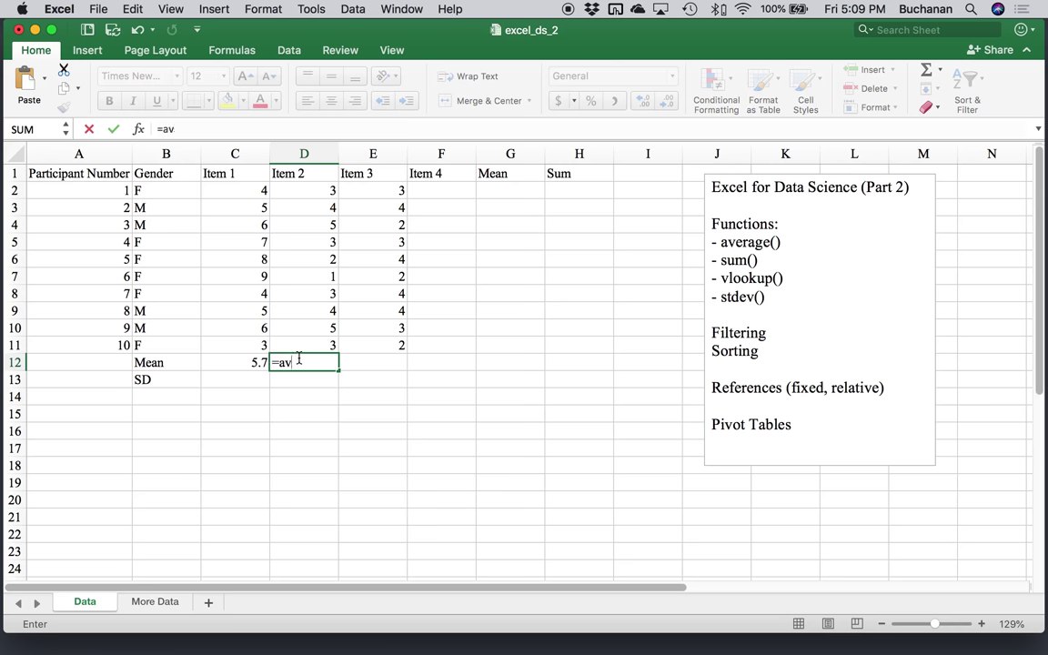
type("erage(")
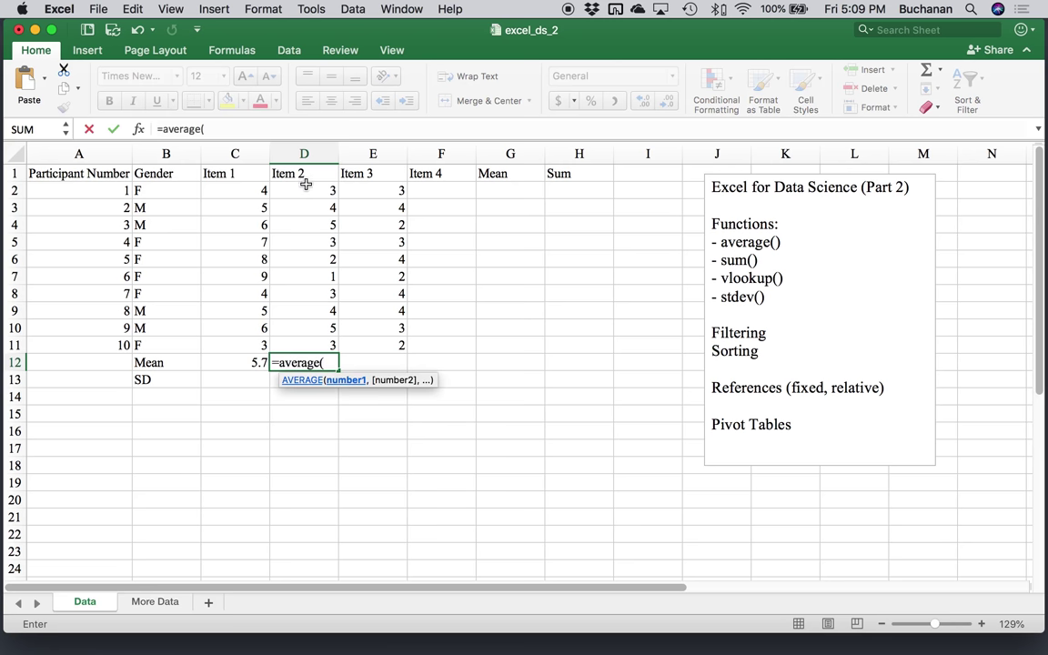
left_click_drag(303, 190, 311, 382)
type(")")
key("Return")
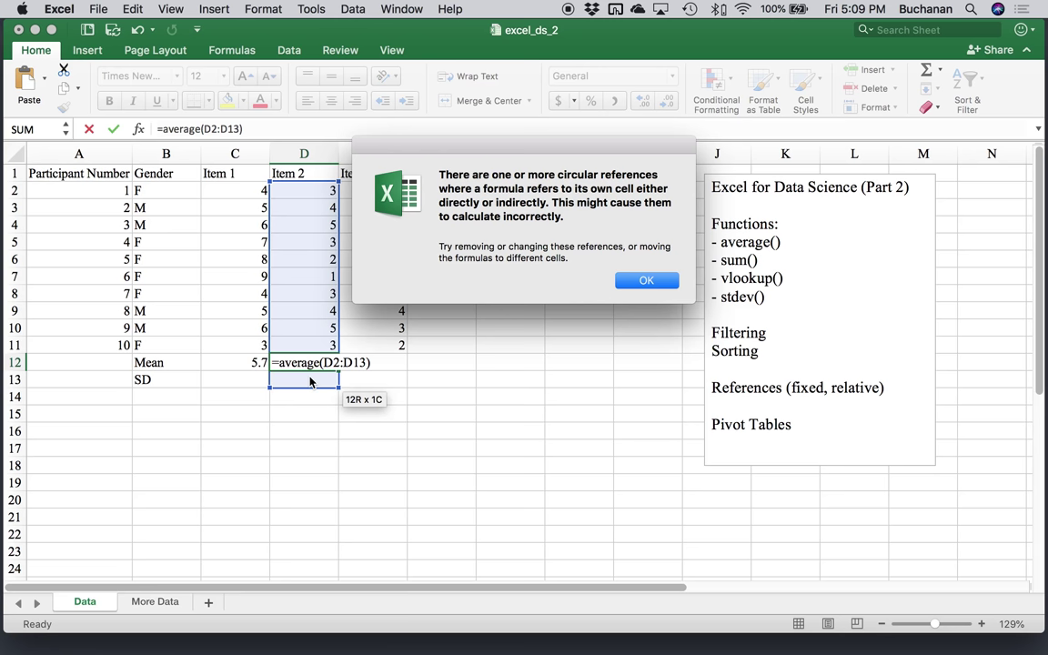
left_click(640, 280)
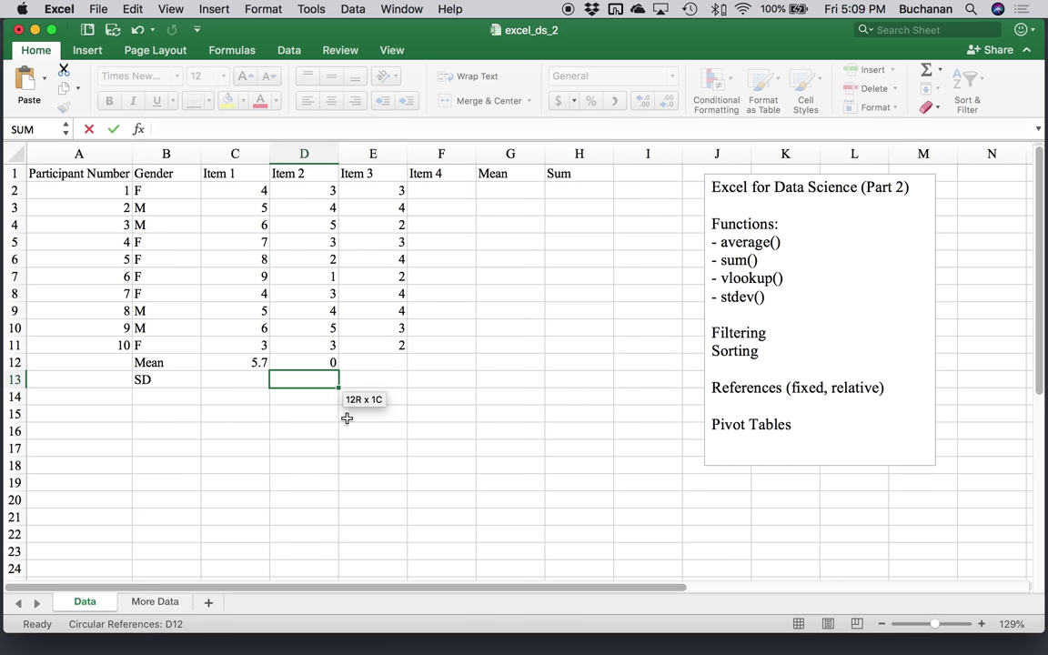
Step: Replace D12 with =average(D2:D11), giving an Item 2 mean of 3.3
left_click(316, 359)
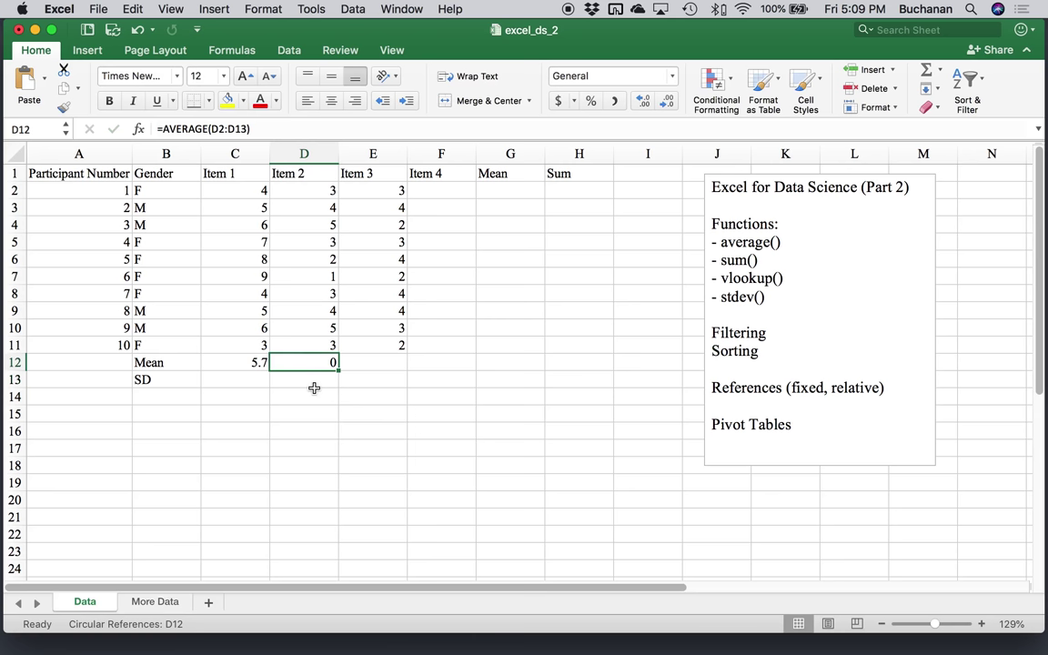
key("Delete")
type("=average(")
left_click_drag(304, 339, 310, 193)
type(")")
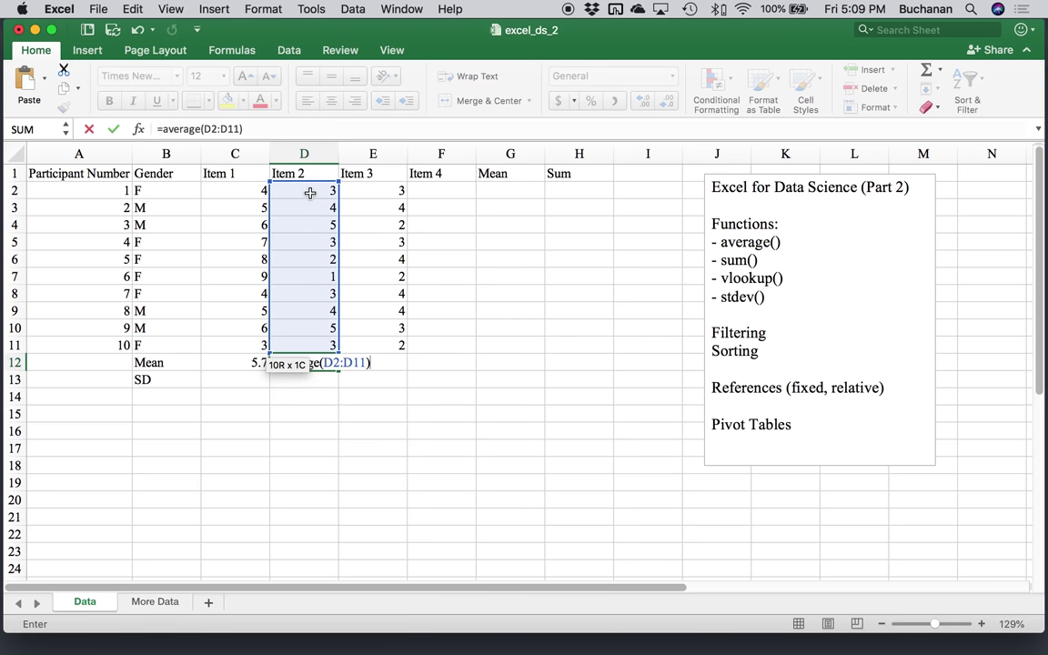
key("Return")
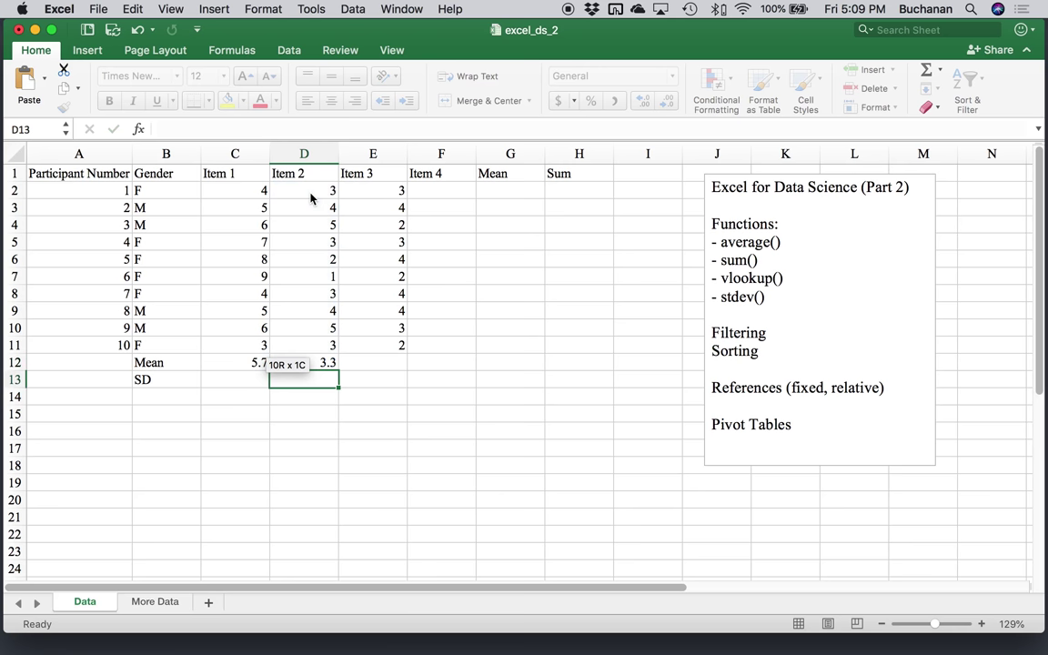
Step: Fill D12's mean formula right to H12, then inspect the resulting row 12 formulas
left_click(320, 362)
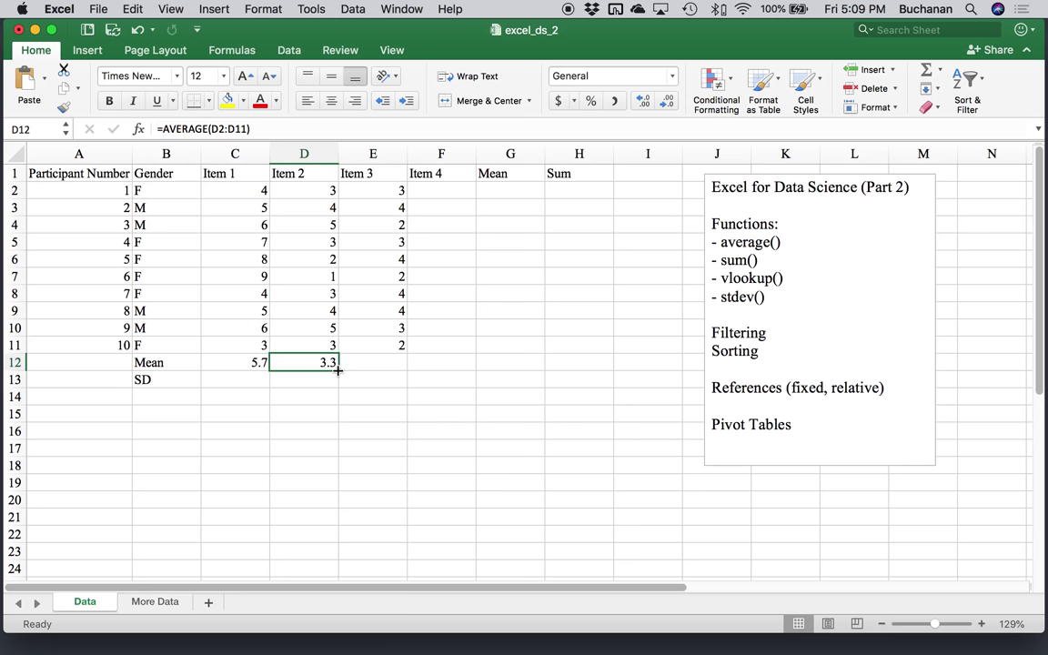
left_click_drag(338, 369, 584, 364)
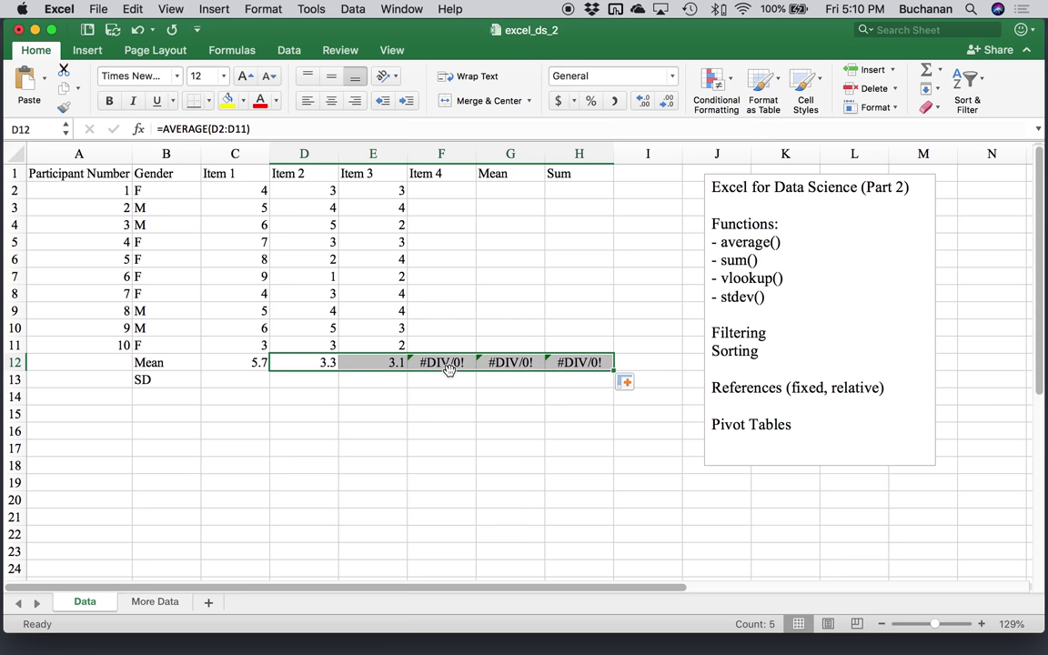
left_click(240, 363)
left_click_drag(712, 389, 907, 393)
left_click(241, 362)
left_click(240, 362)
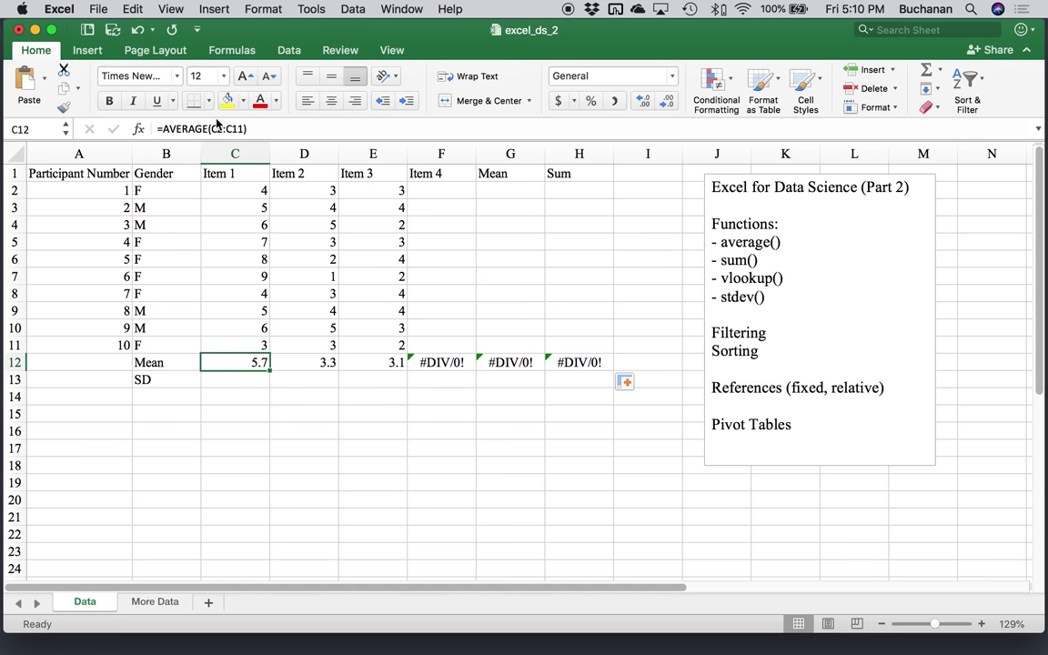
left_click(304, 361)
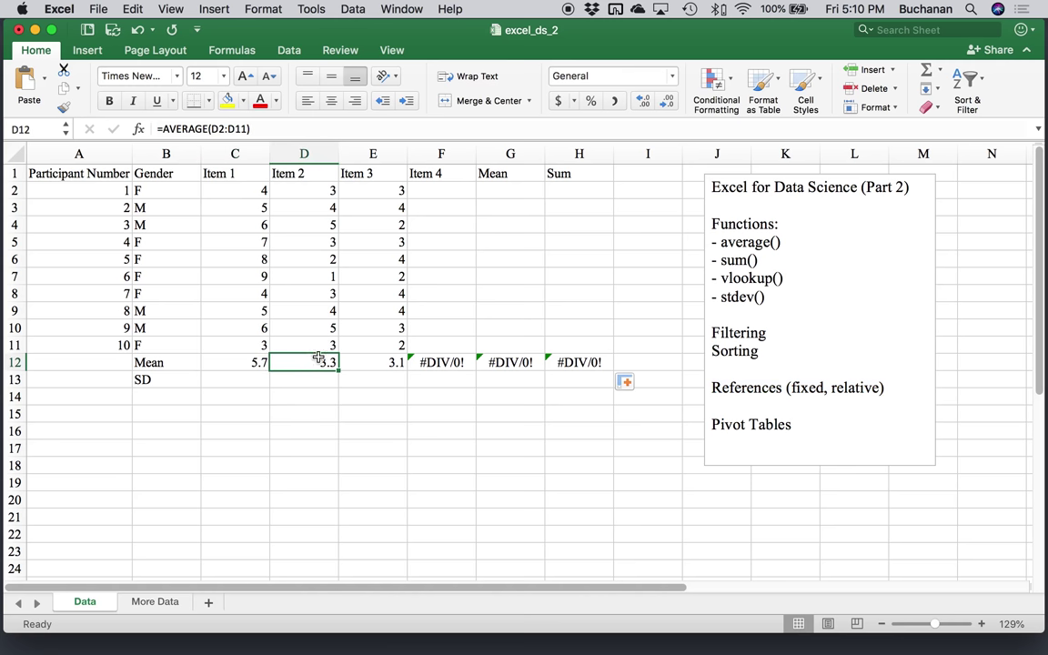
left_click(355, 362)
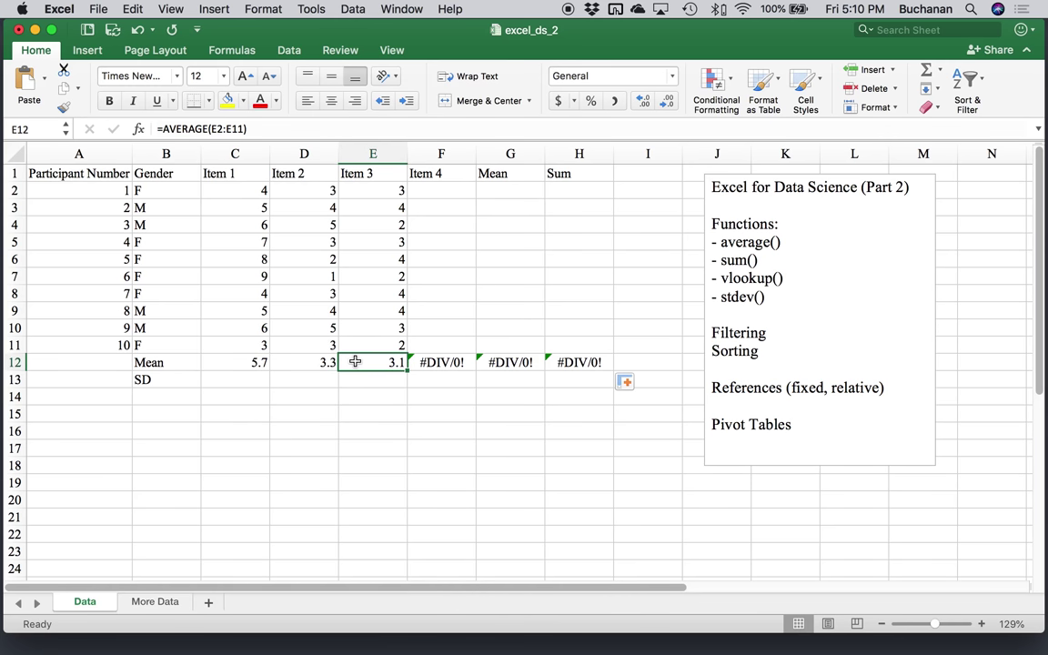
Step: Fill C12's mean formula across to E12, giving an Item 3 mean of 3.1
left_click(237, 363)
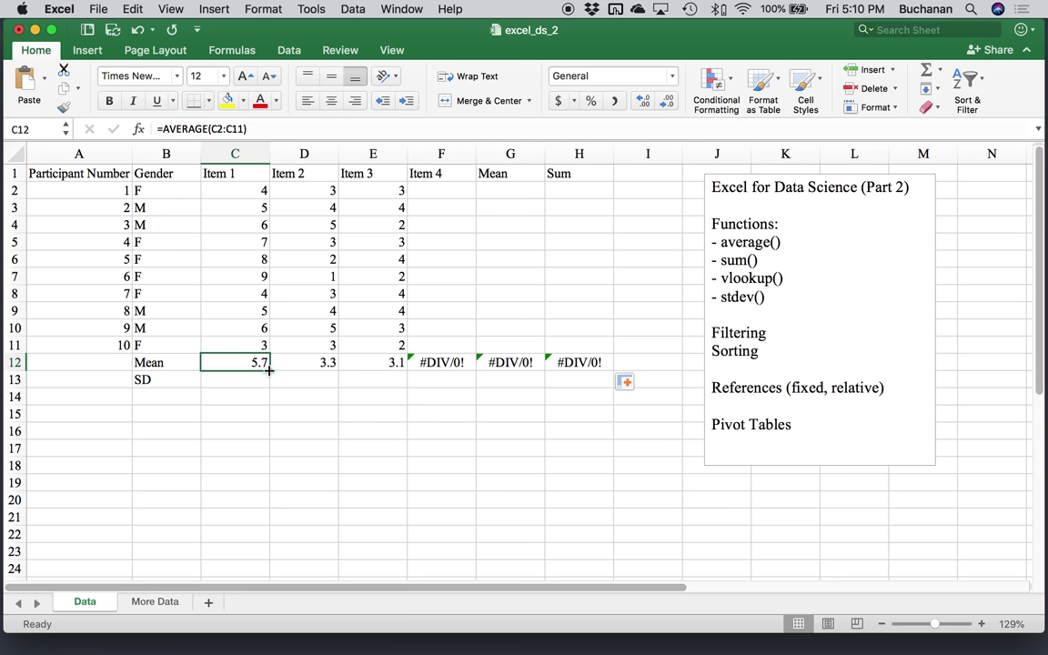
left_click_drag(269, 368, 403, 371)
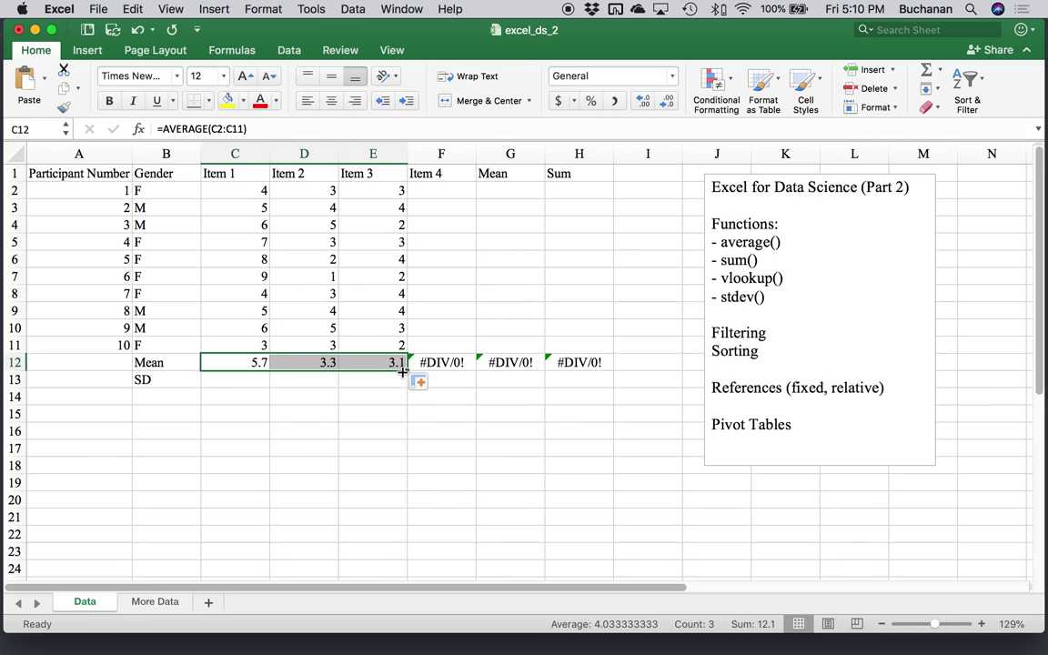
left_click(238, 363)
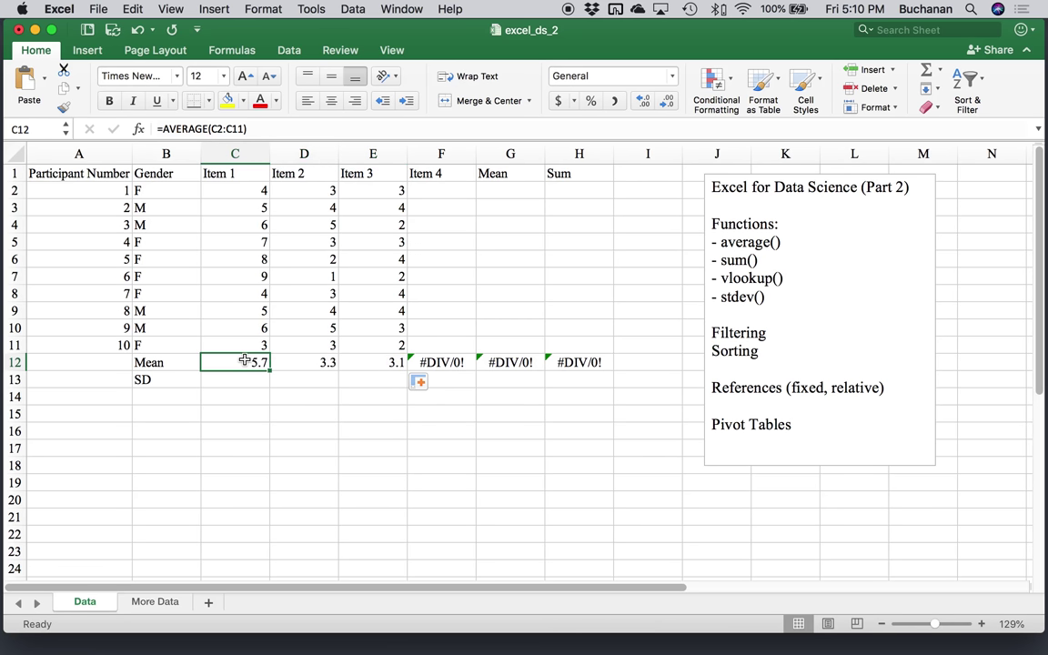
left_click(310, 362)
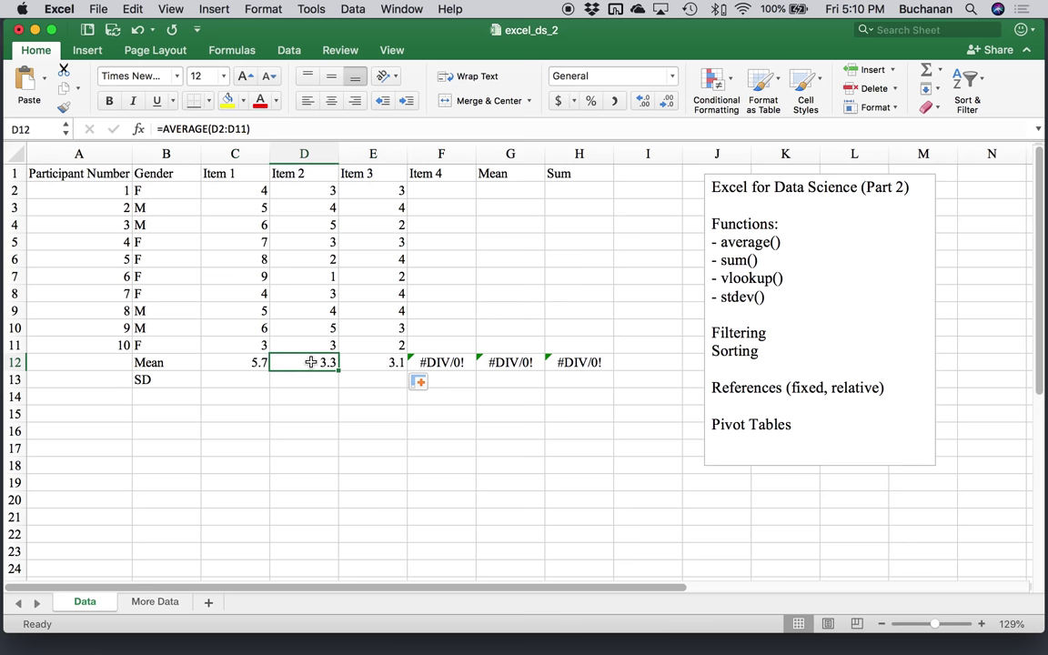
left_click(244, 380)
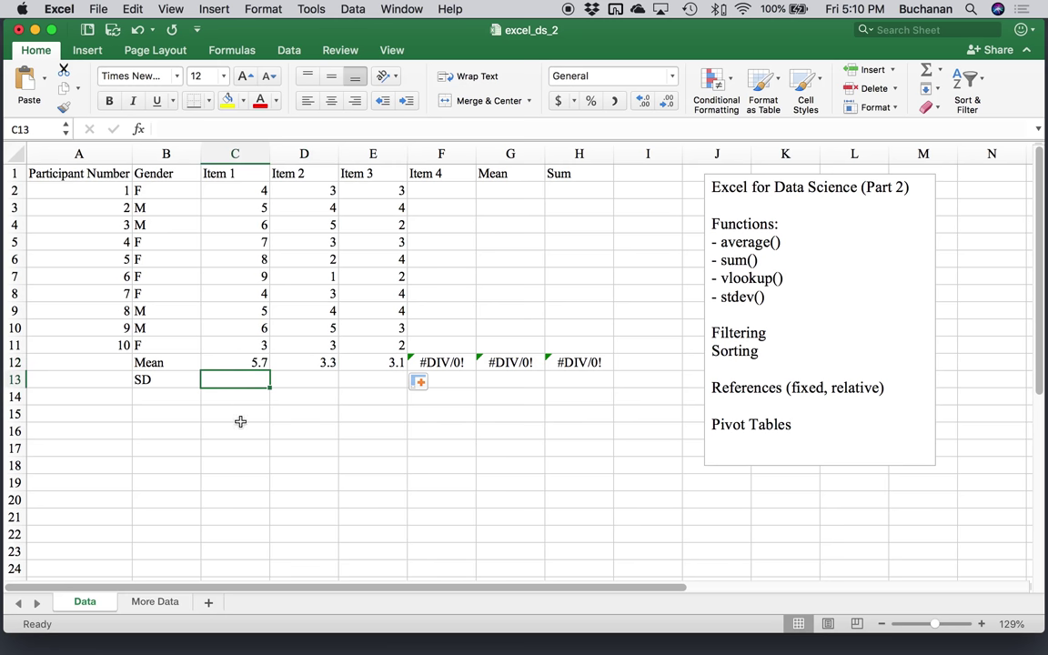
left_click(222, 412)
Step: Label row 15 'Mean fixed' and enter an average of C2:C11 in C15
left_click(154, 411)
type("Mean fixe")
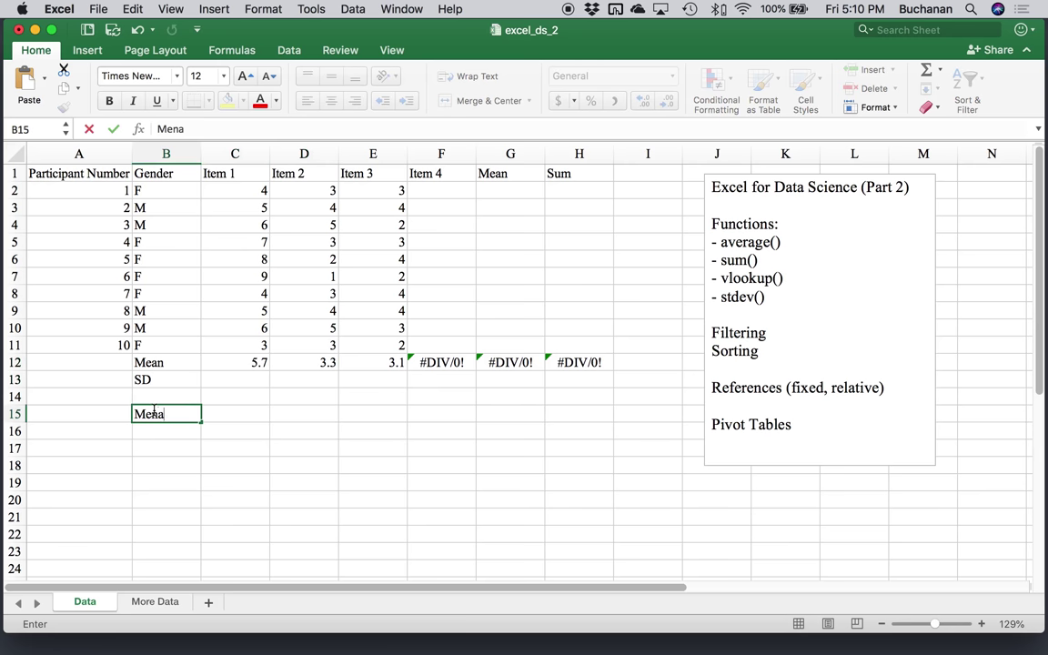
type("d")
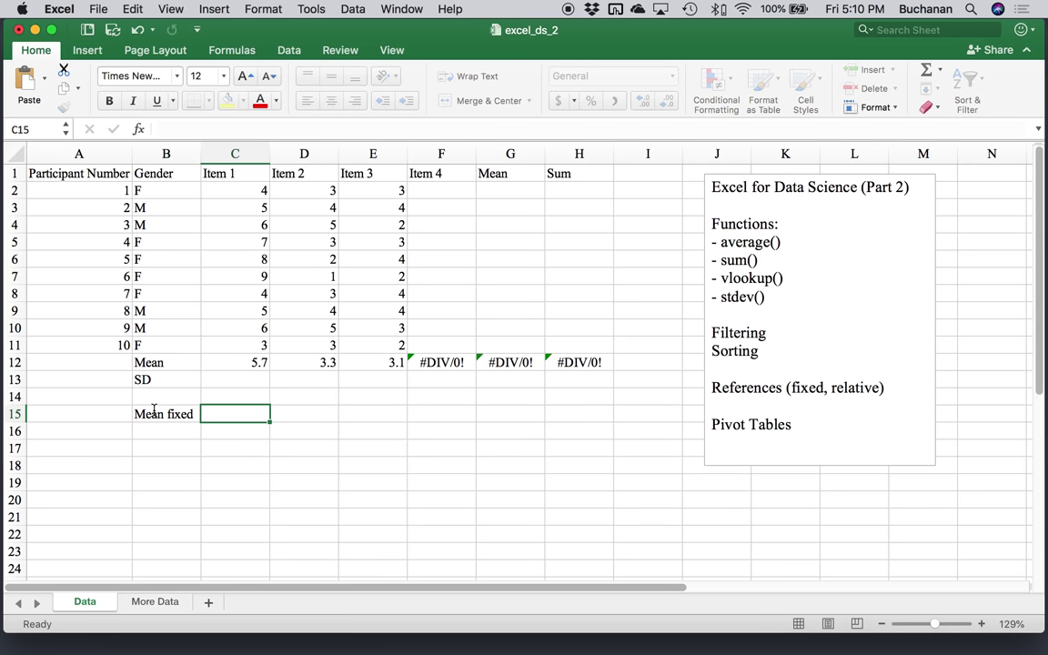
type("=average(")
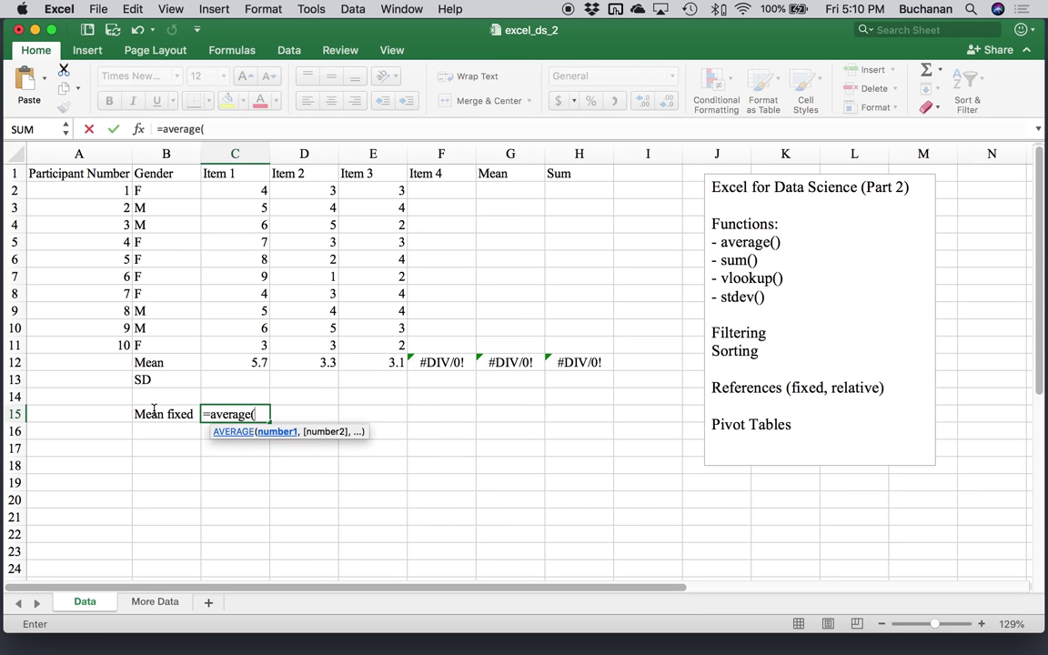
left_click_drag(228, 342, 242, 192)
left_click(243, 129)
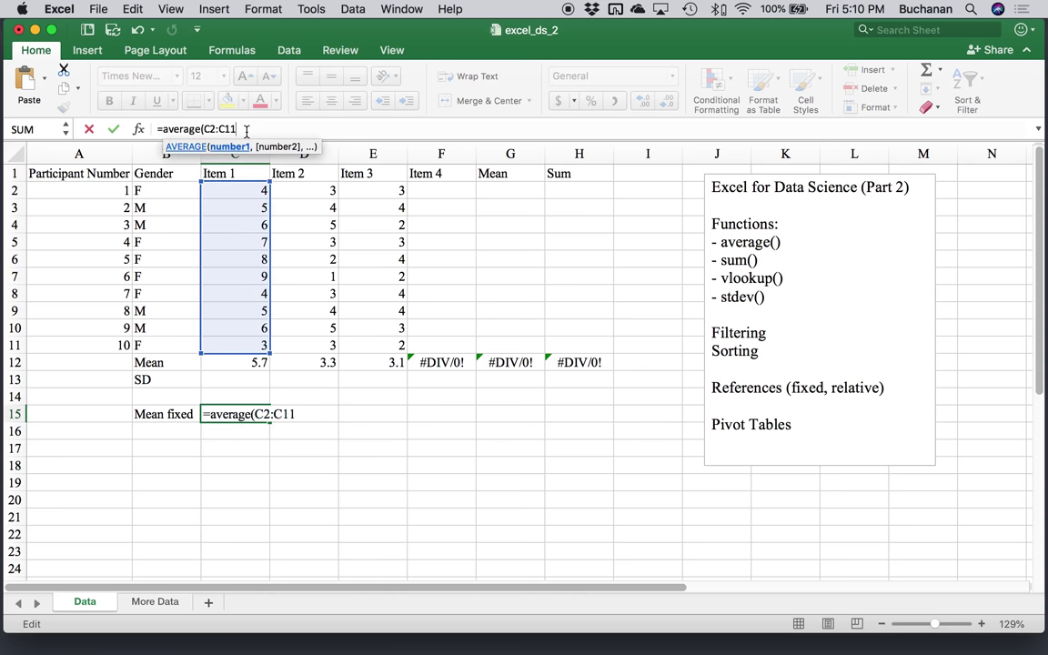
type(")")
Step: Lock the columns as =AVERAGE($C2:$C11) and fill it across to E15, all showing 5.7
left_click(201, 130)
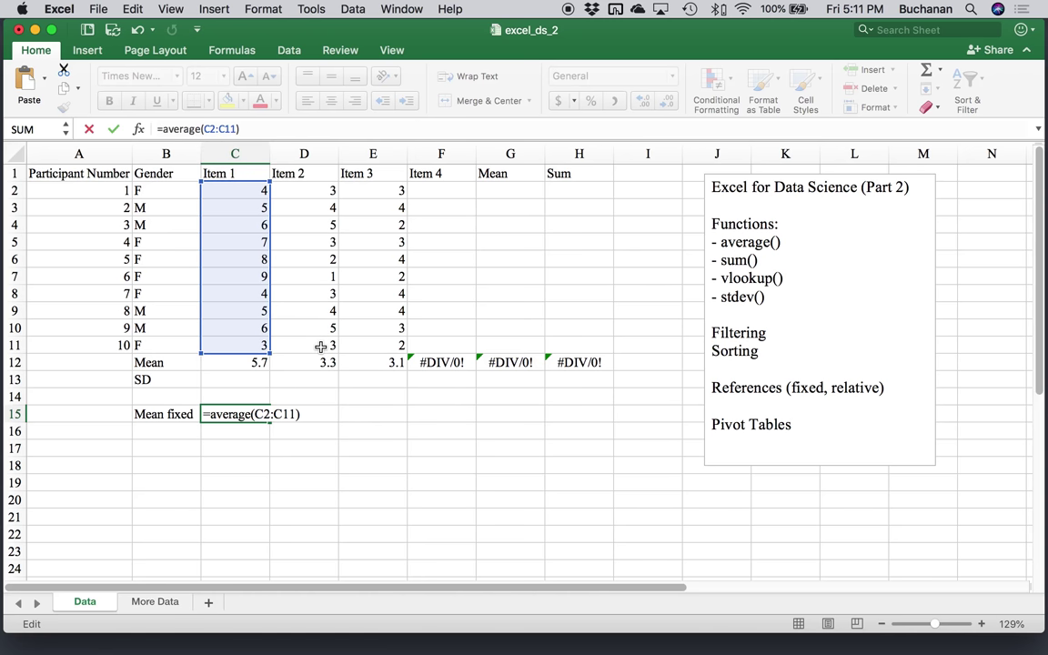
type("$")
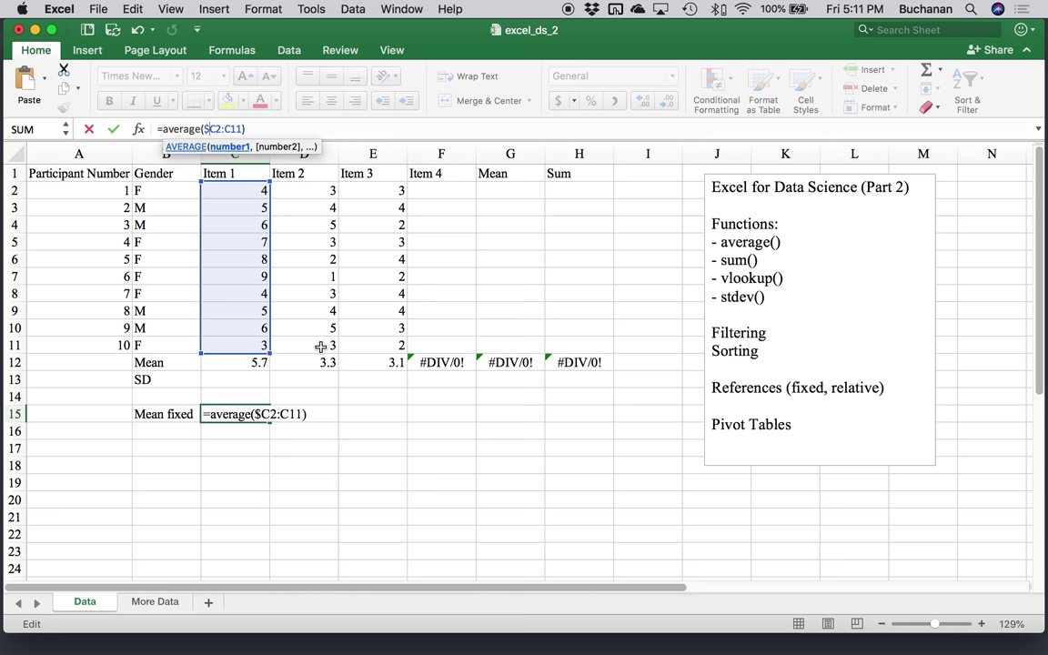
key("Right")
key("Right")
type("$")
key("Return")
left_click(257, 415)
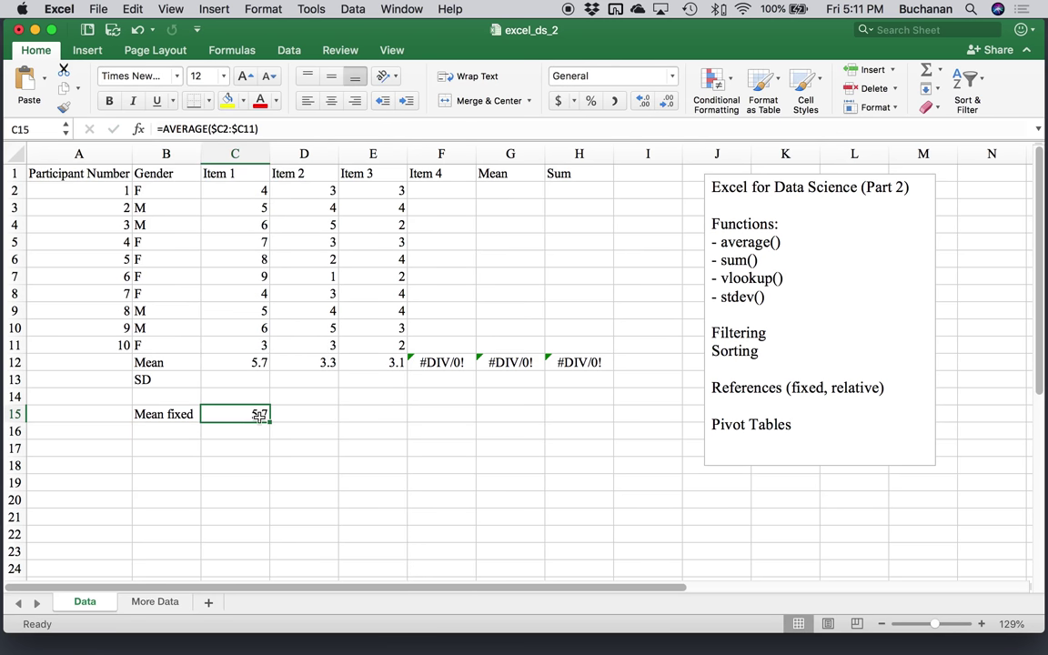
left_click_drag(270, 421, 409, 419)
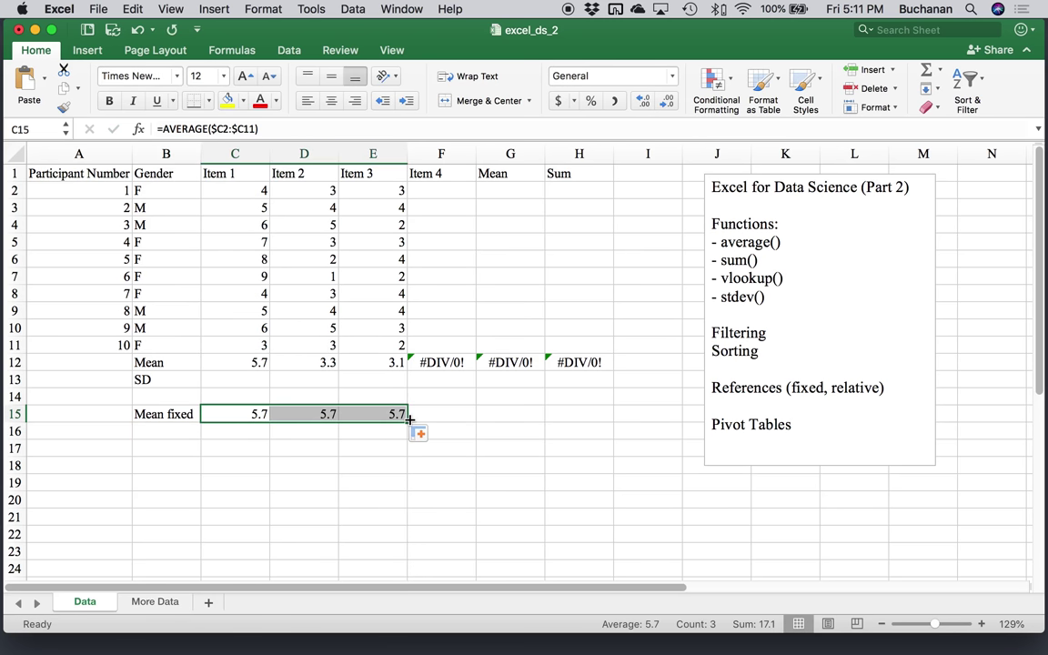
left_click(297, 414)
left_click(344, 415)
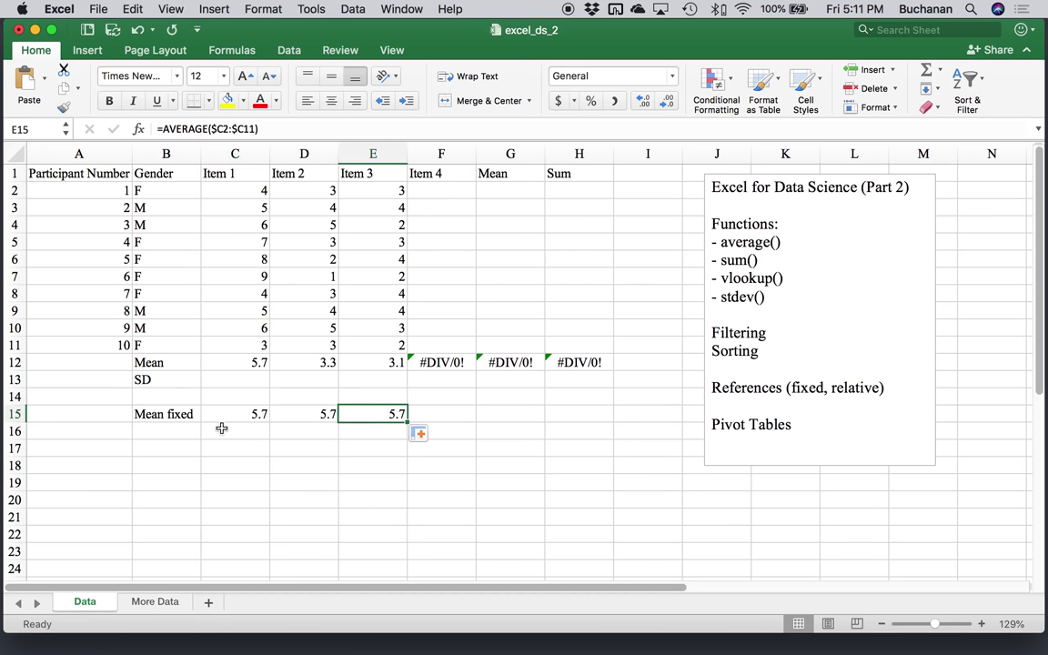
Step: Change C15 to the fully locked =AVERAGE($C$2:$C$11) and fill it to E15
left_click(172, 429)
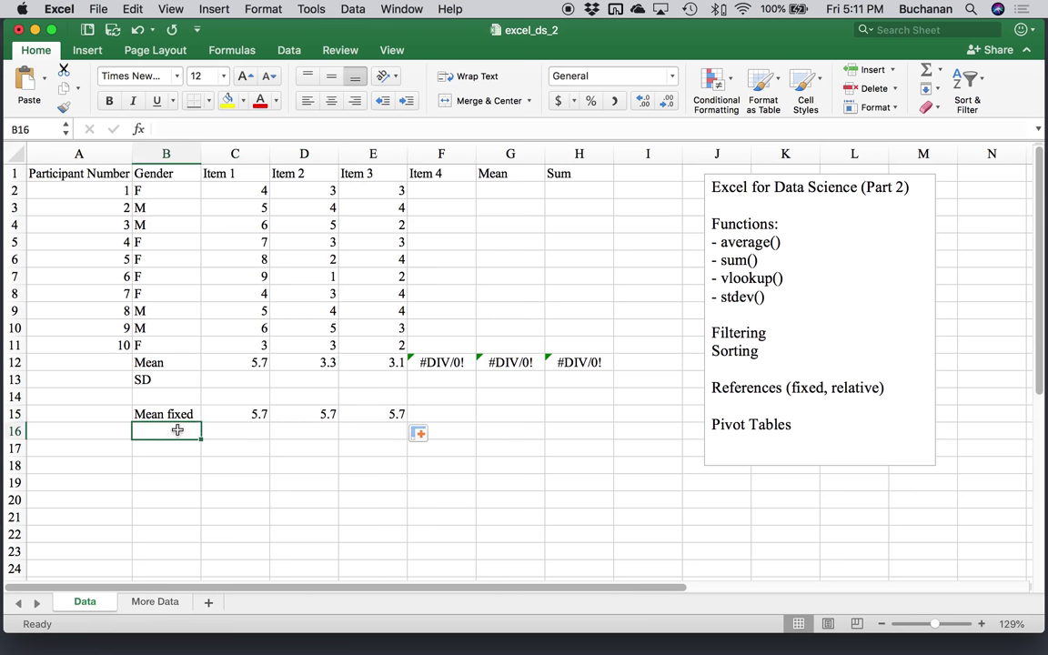
left_click(236, 429)
left_click(241, 415)
left_click(221, 130)
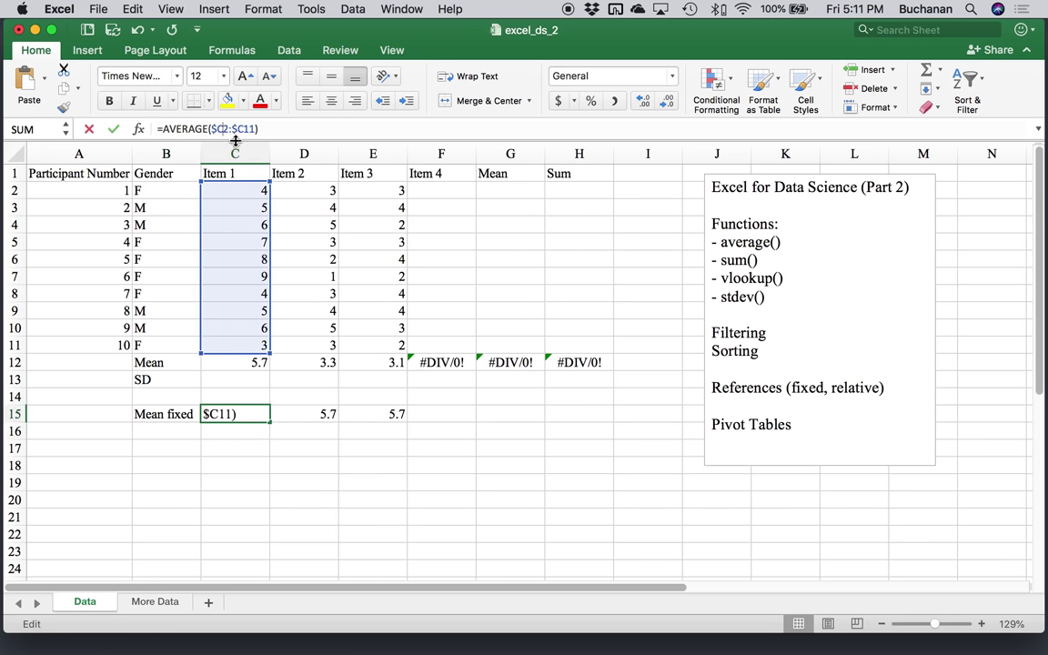
type("$")
key("Right")
key("Right")
key("Right")
key("Right")
type("$")
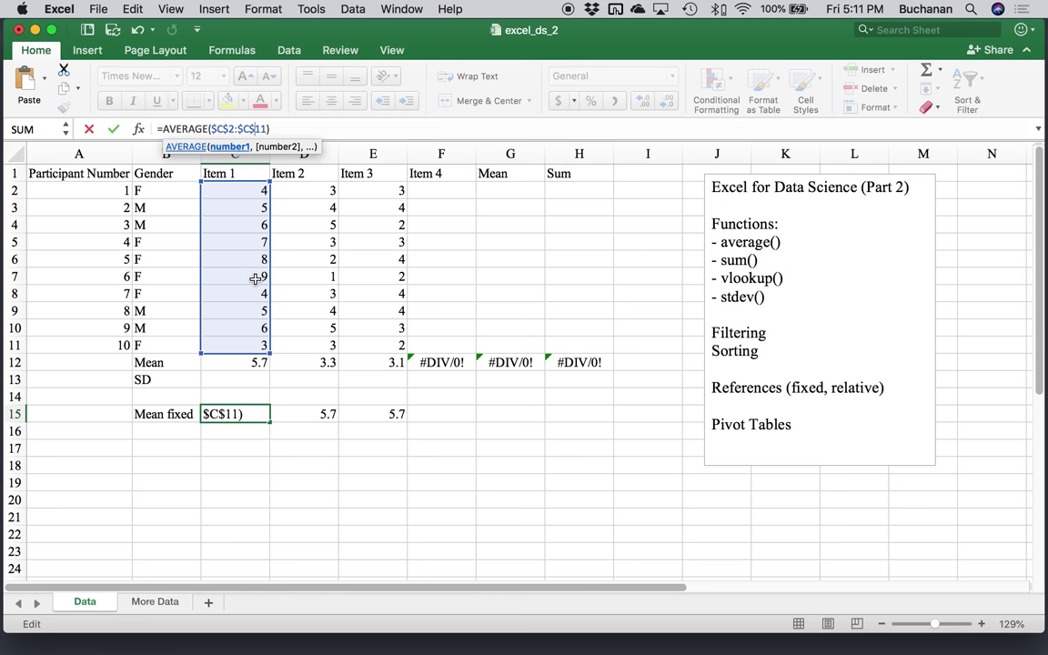
key("Return")
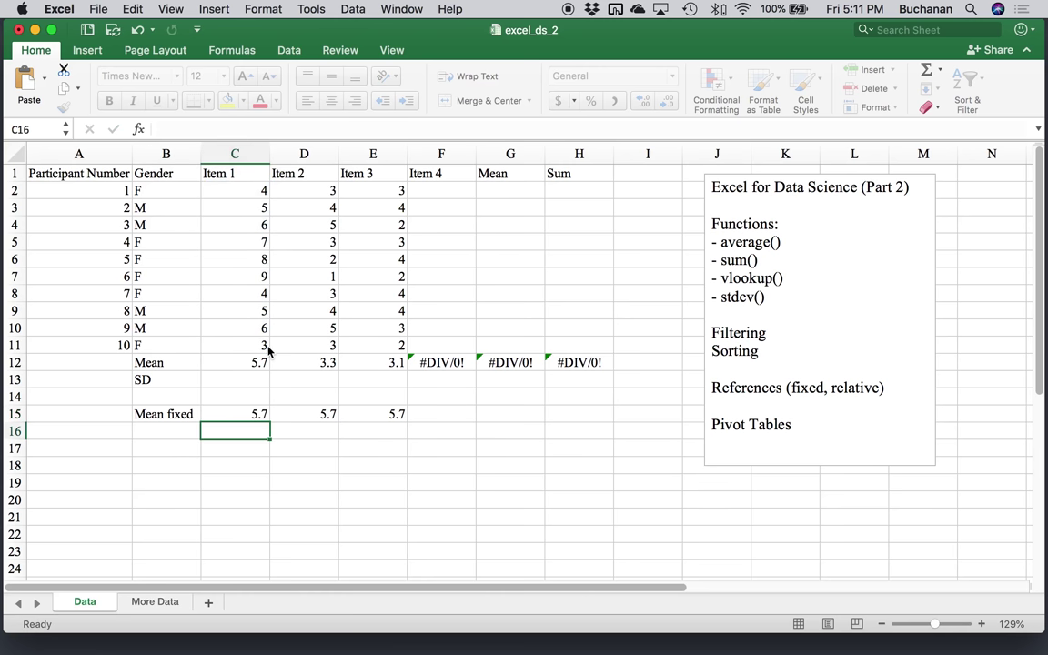
left_click(257, 414)
left_click_drag(271, 421, 402, 423)
left_click(305, 414)
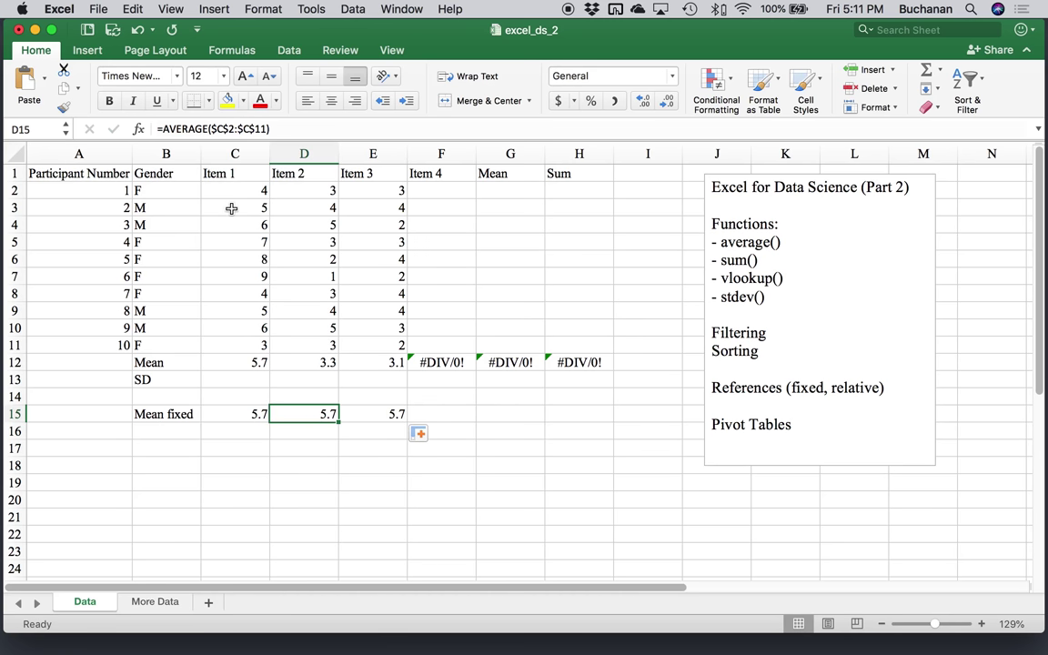
Step: Rewrite C15 as row-locked =AVERAGE(C$2:C$11) and fill to E15, showing 5.7, 3.3, 3.1
left_click(260, 415)
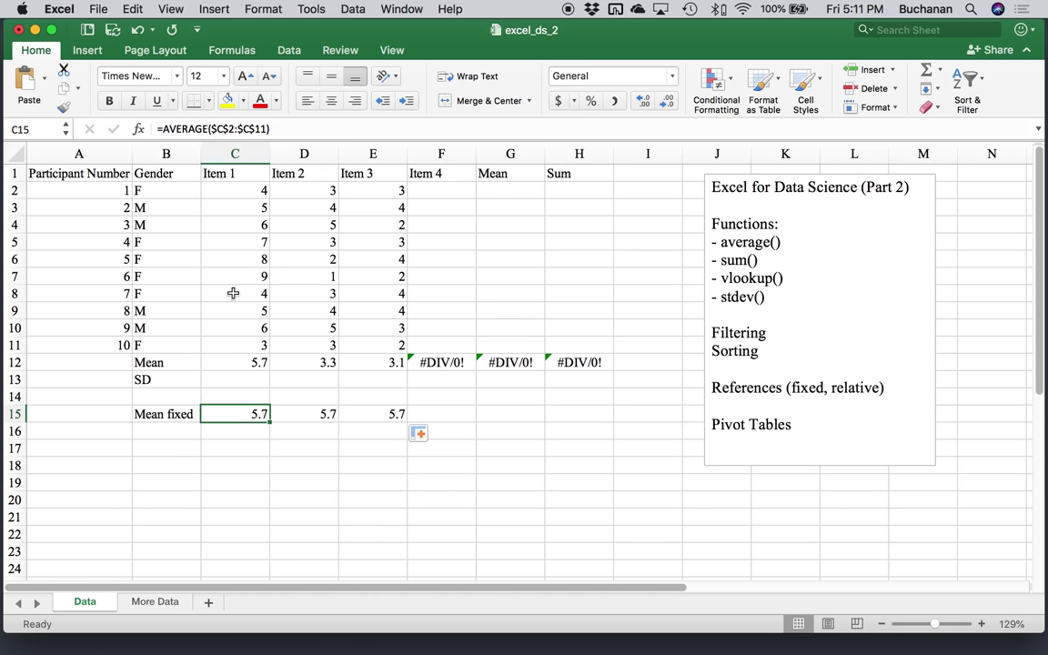
left_click(217, 128)
left_click_drag(211, 128, 263, 128)
key("BackSpace")
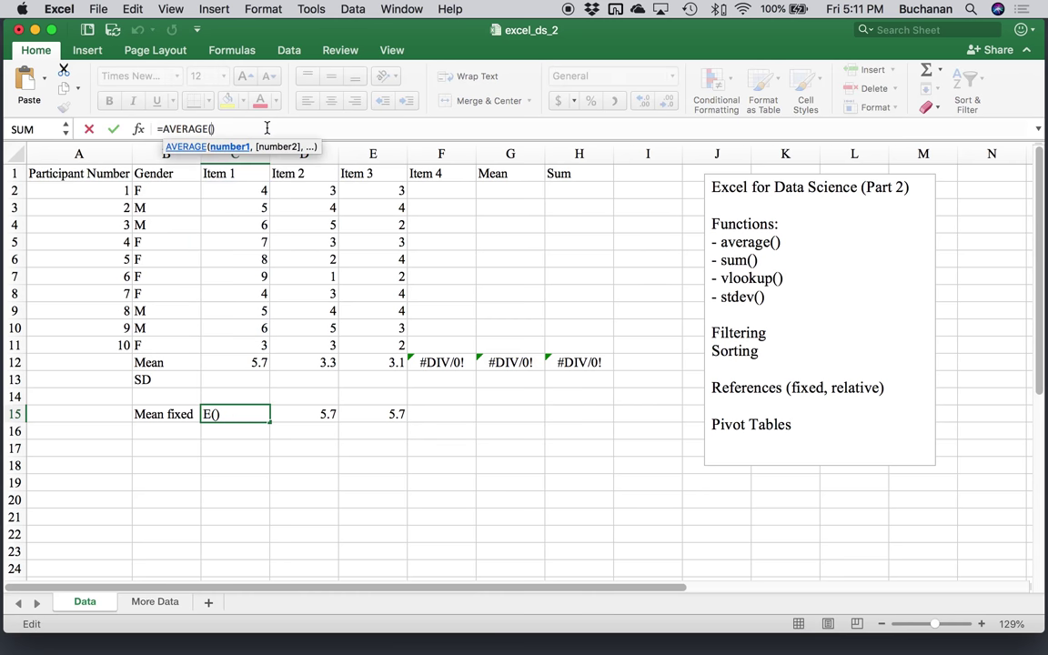
left_click_drag(240, 190, 213, 353)
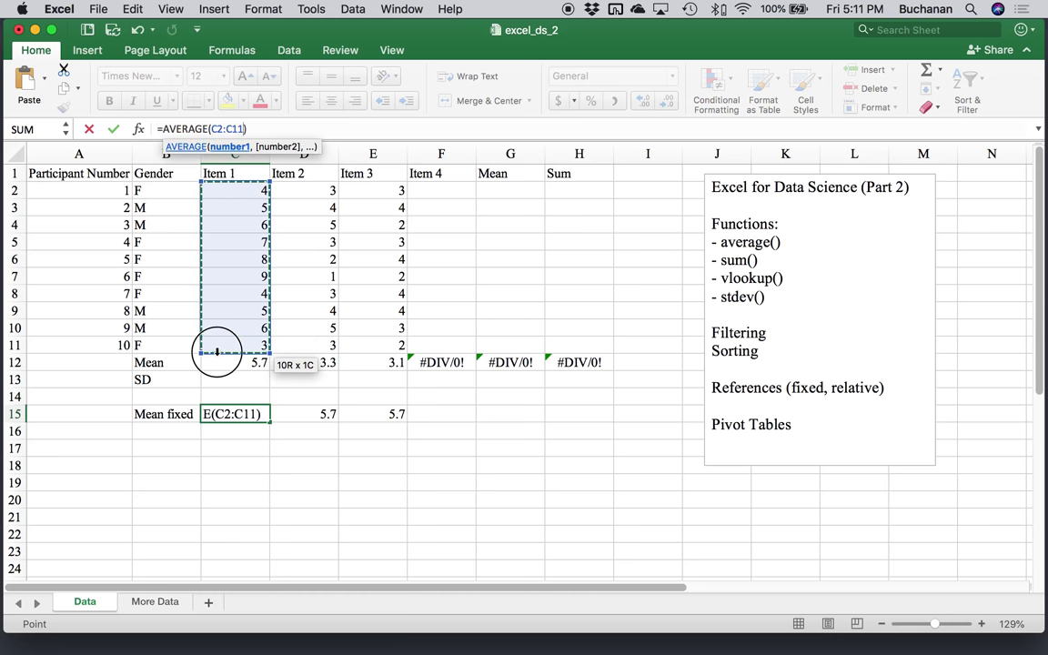
left_click(218, 128)
type("$")
left_click(238, 128)
type("$")
key("Return")
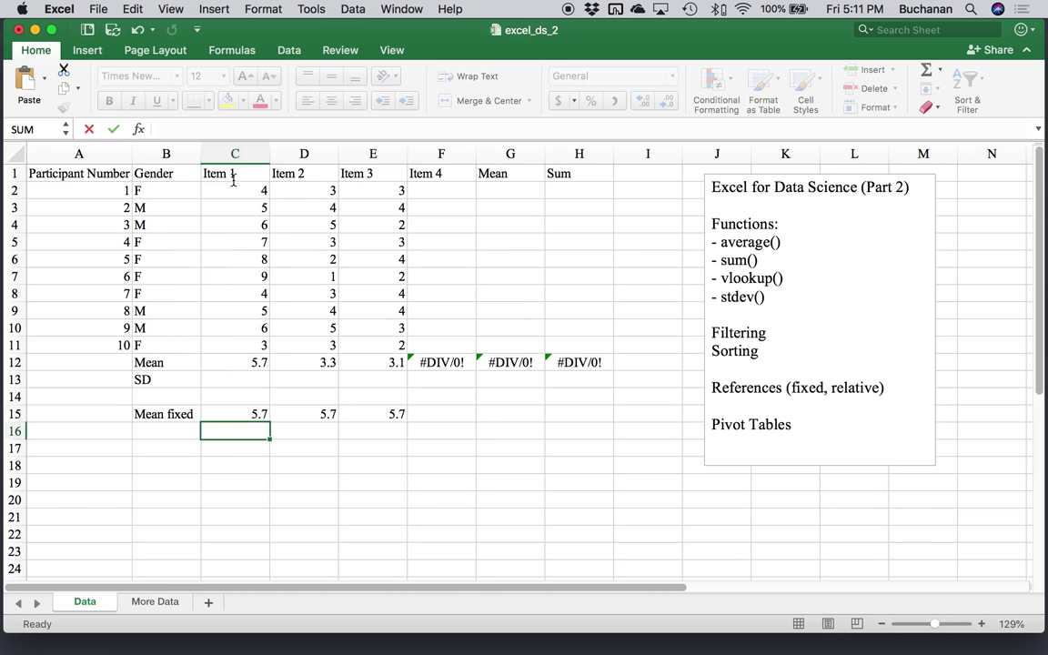
left_click(245, 417)
left_click_drag(268, 420, 400, 420)
left_click(309, 413)
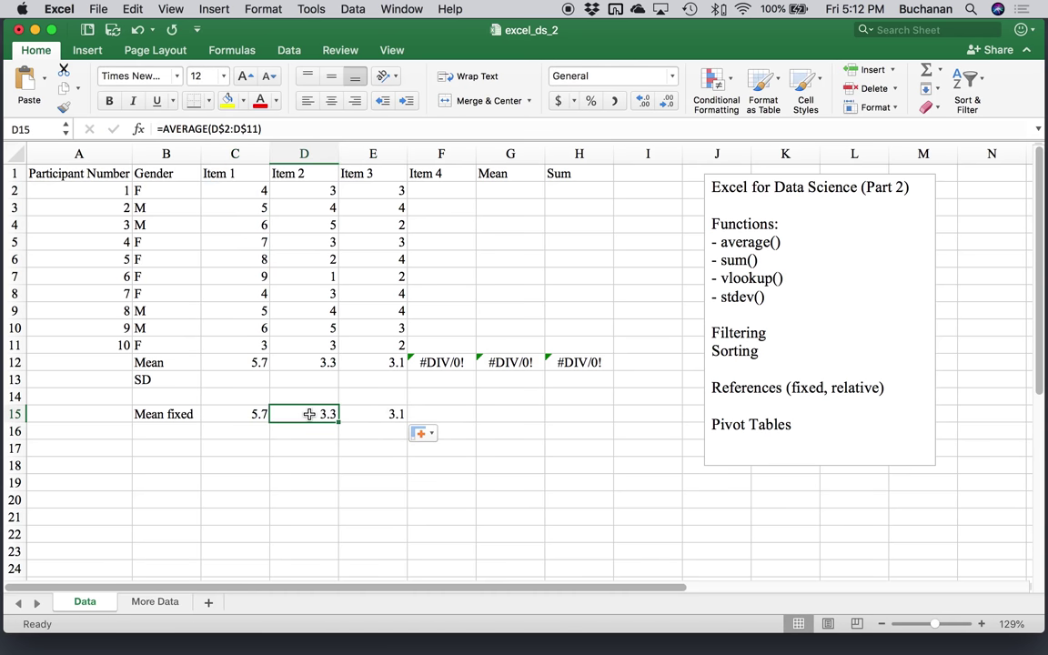
left_click(379, 414)
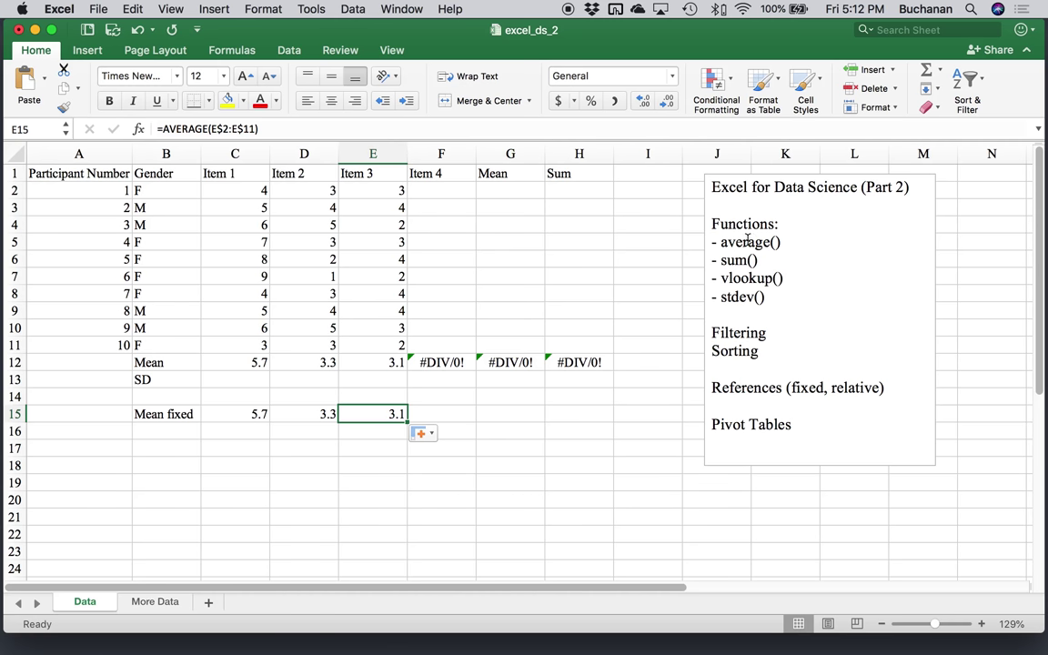
Step: Enter =AVERAGE(C2:F2) in G2 and fill it down to G11
left_click(498, 190)
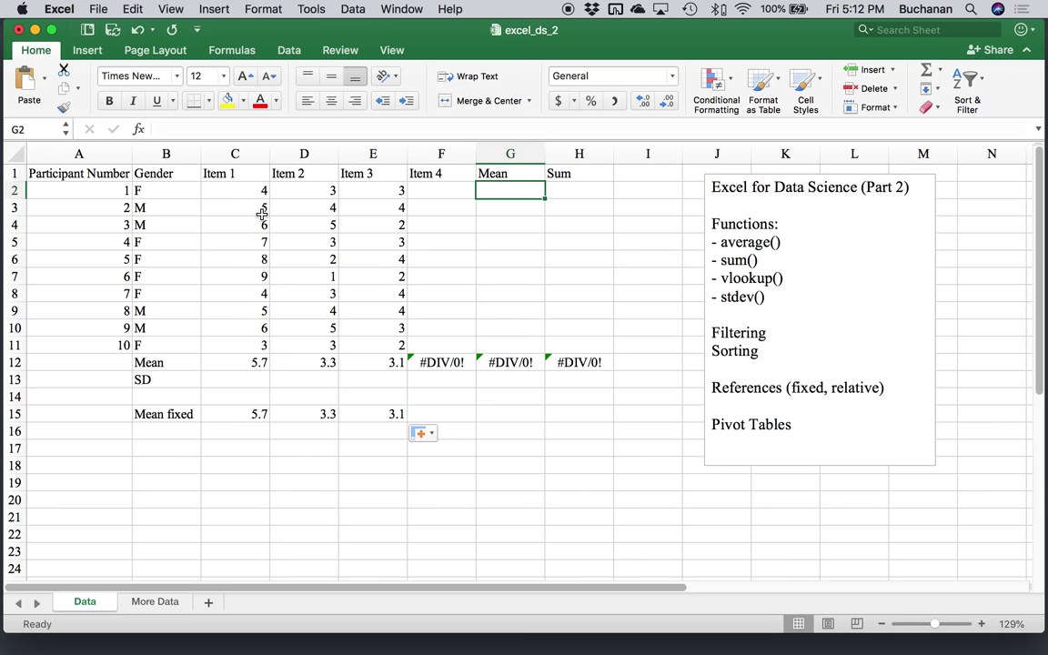
type("=aveerage")
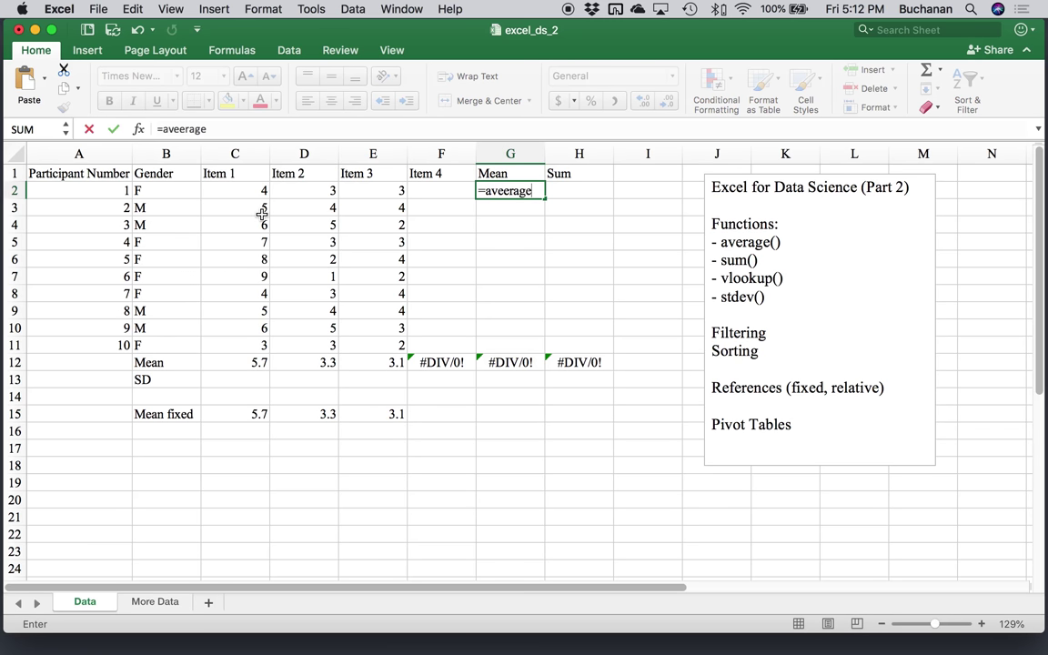
key("BackSpace")
key("BackSpace")
key("BackSpace")
key("BackSpace")
key("BackSpace")
type("rage(")
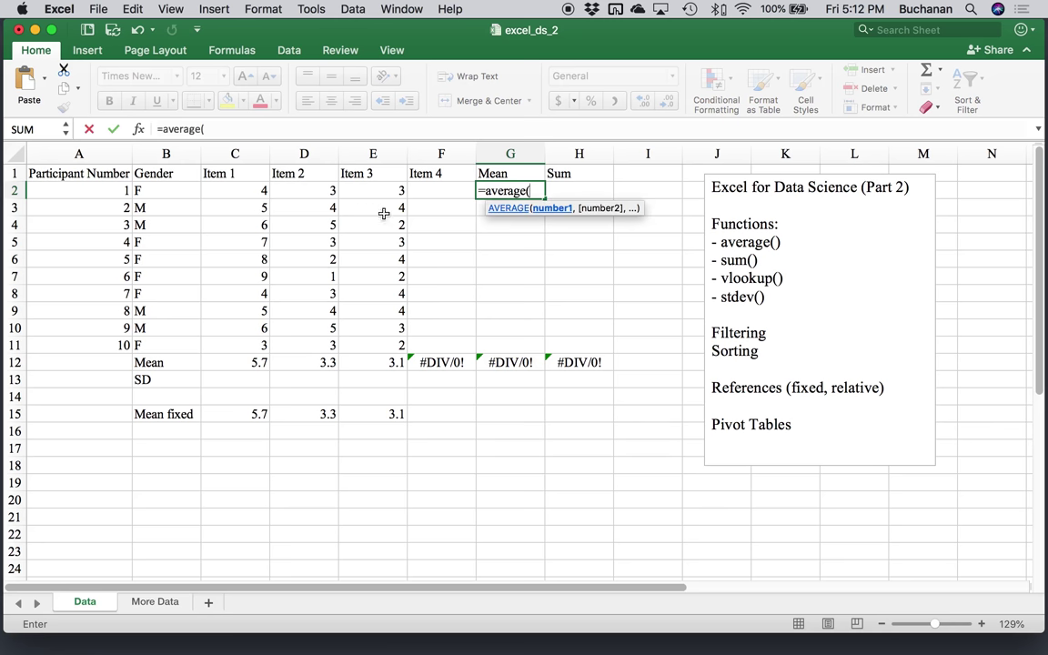
left_click_drag(451, 192, 239, 190)
type(")")
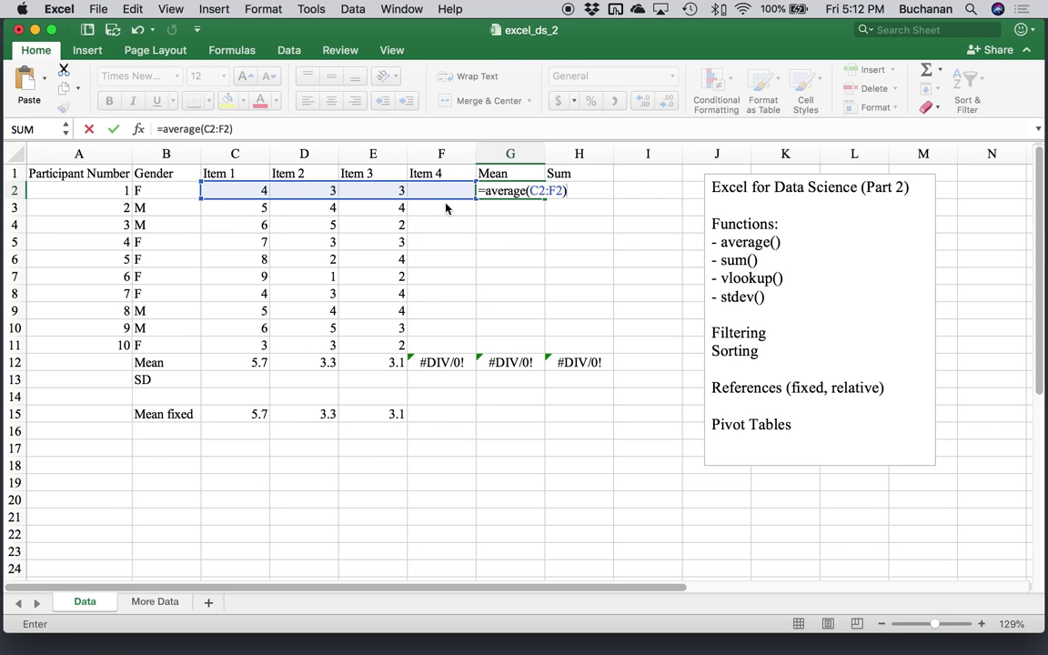
key("Return")
left_click(521, 190)
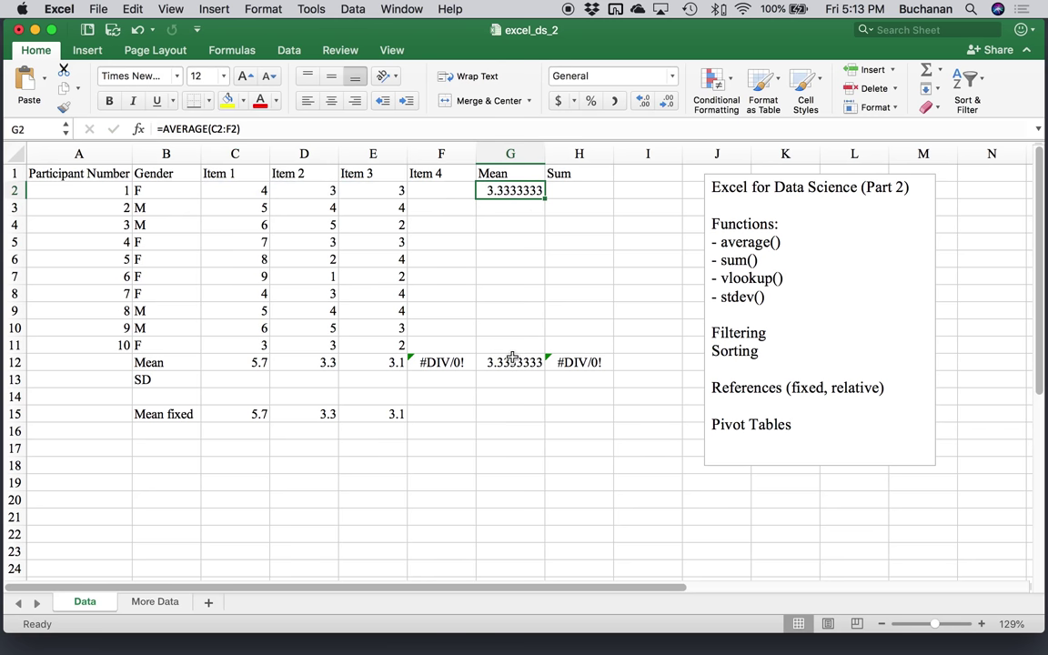
double_click(544, 197)
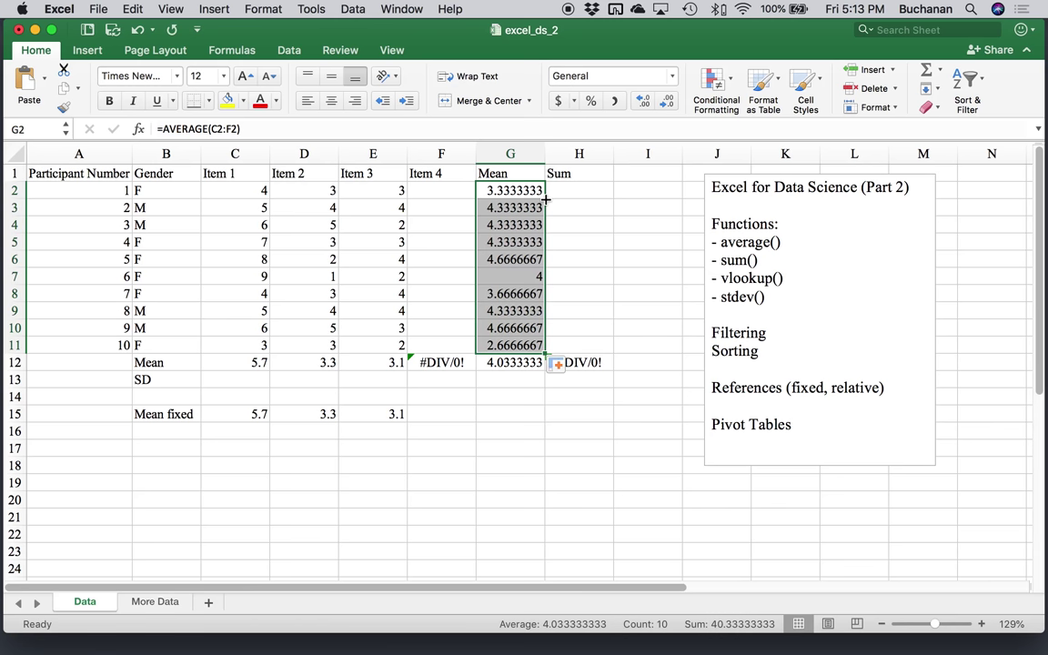
left_click(437, 224)
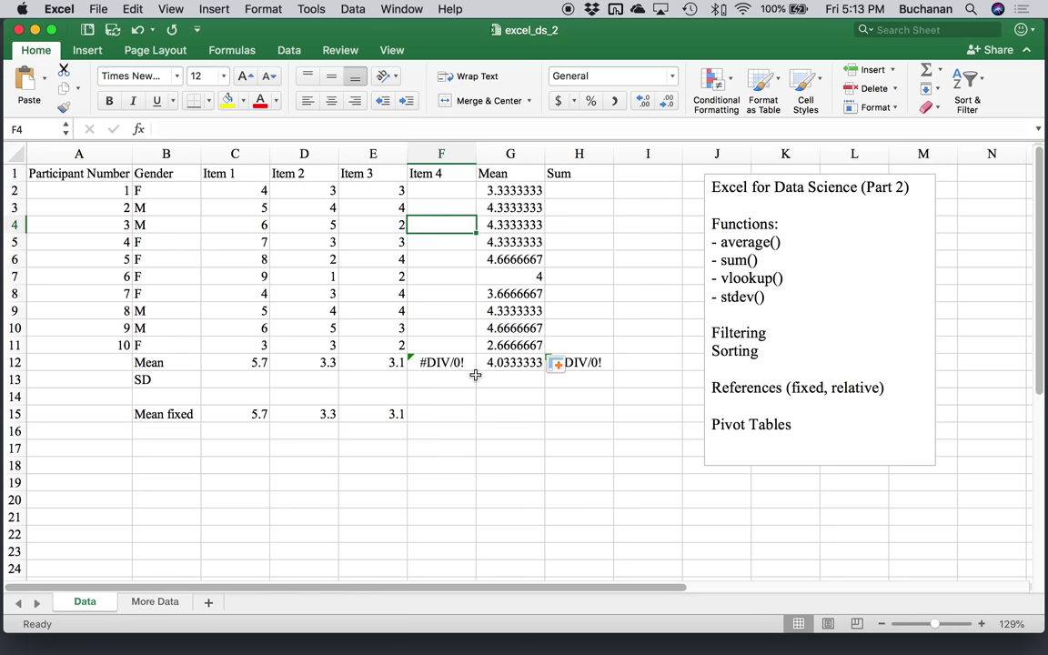
Step: Enter NA in F2, then start a new F2 formula from the Formula Builder
left_click(432, 192)
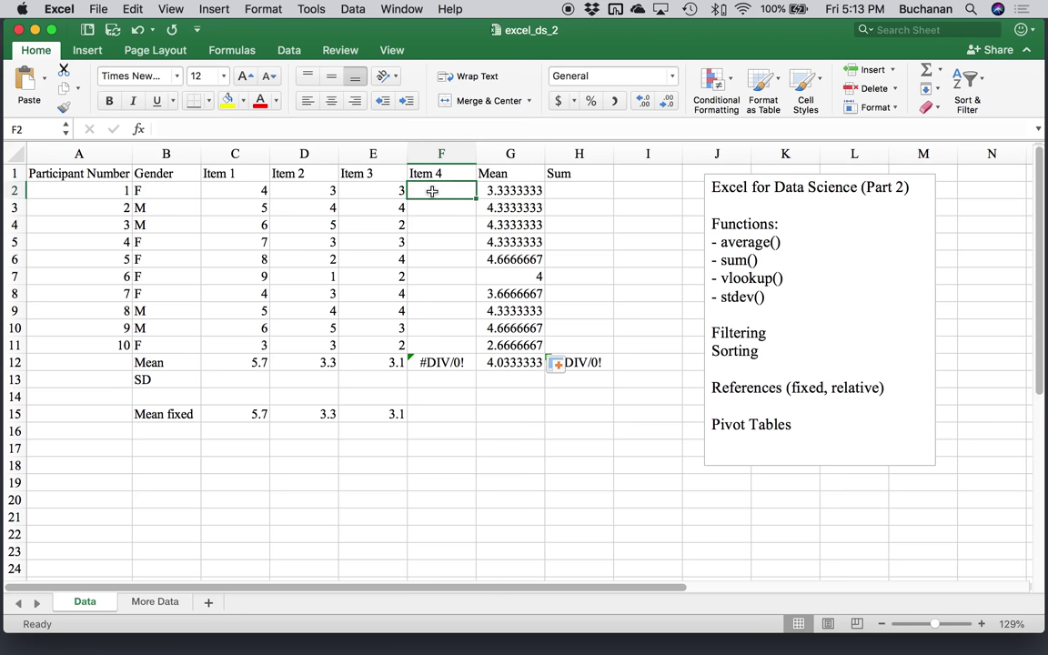
type("NA")
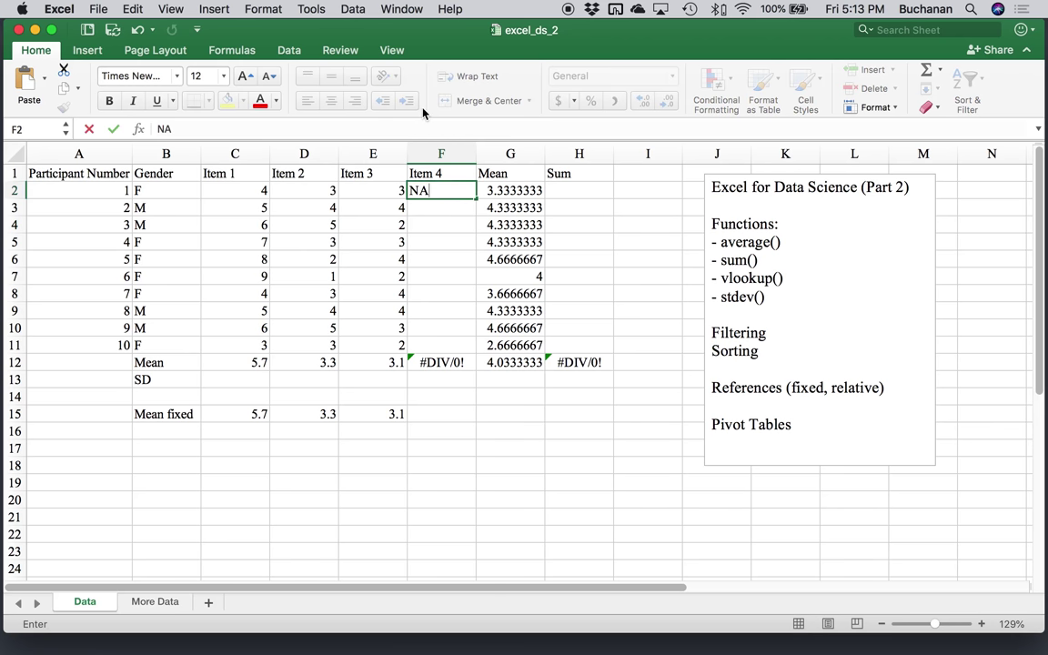
key("Return")
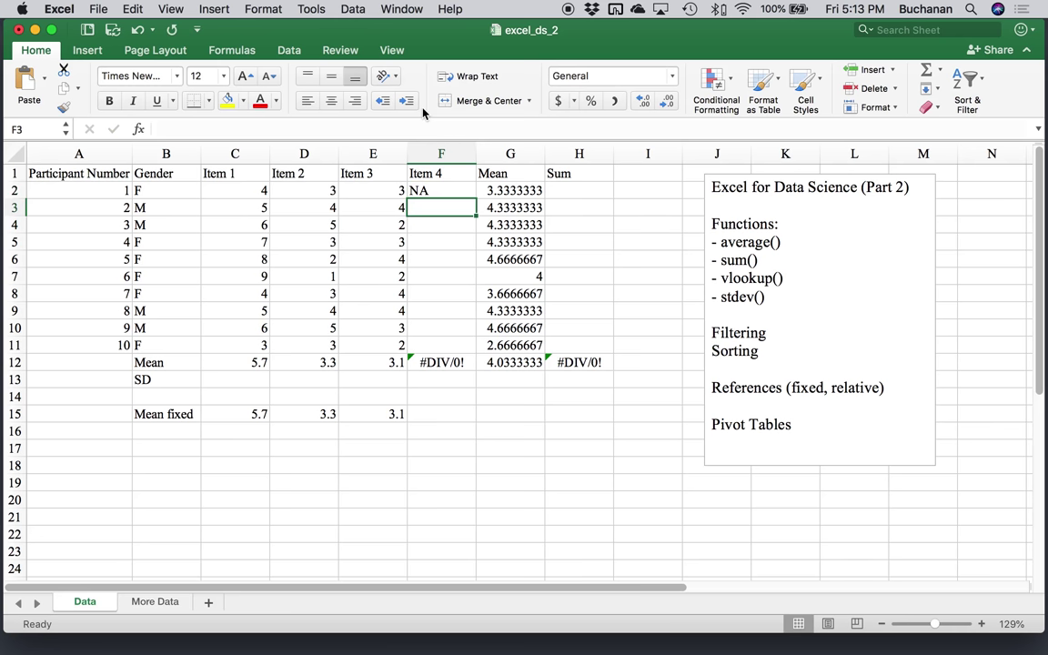
left_click(457, 188)
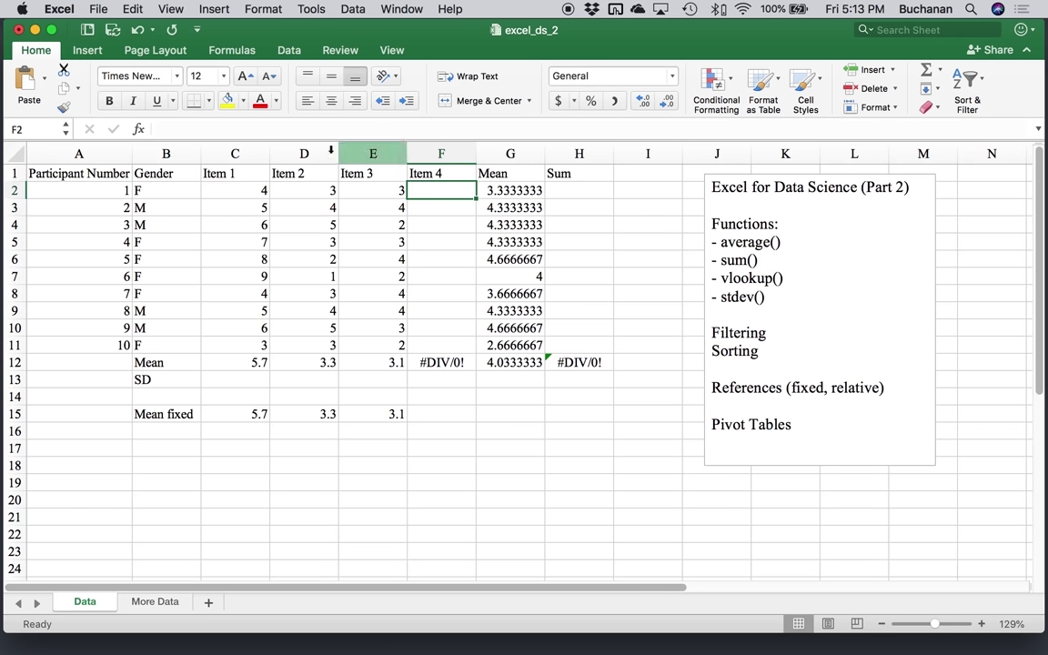
left_click(138, 129)
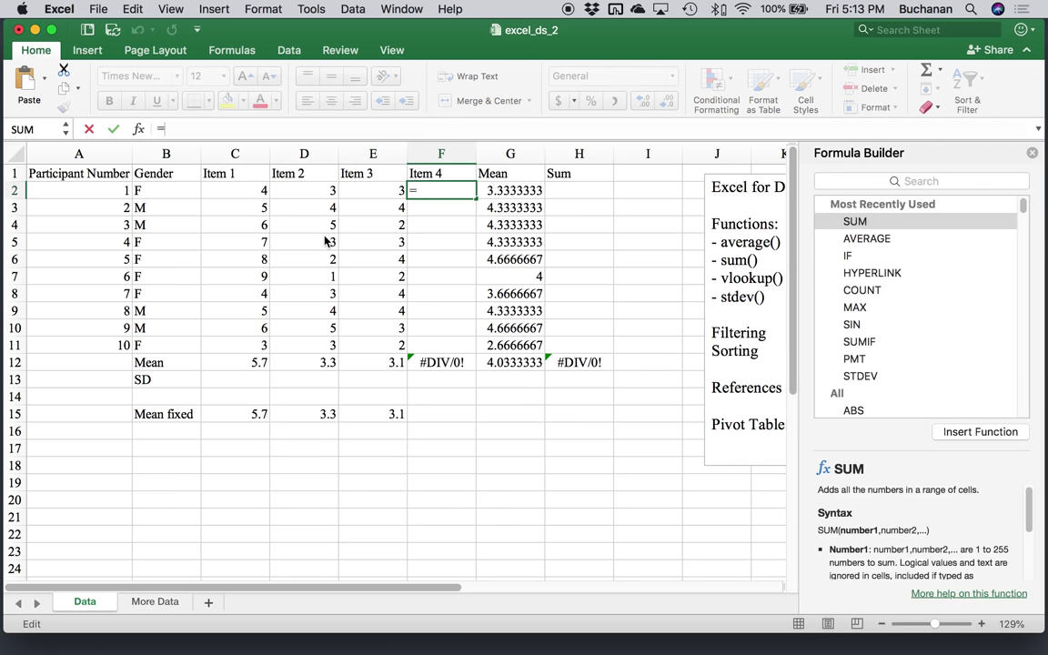
Step: Read the AVERAGE function's help, then close the Formula Builder, dropping the unfinished F2 formula
left_click(900, 238)
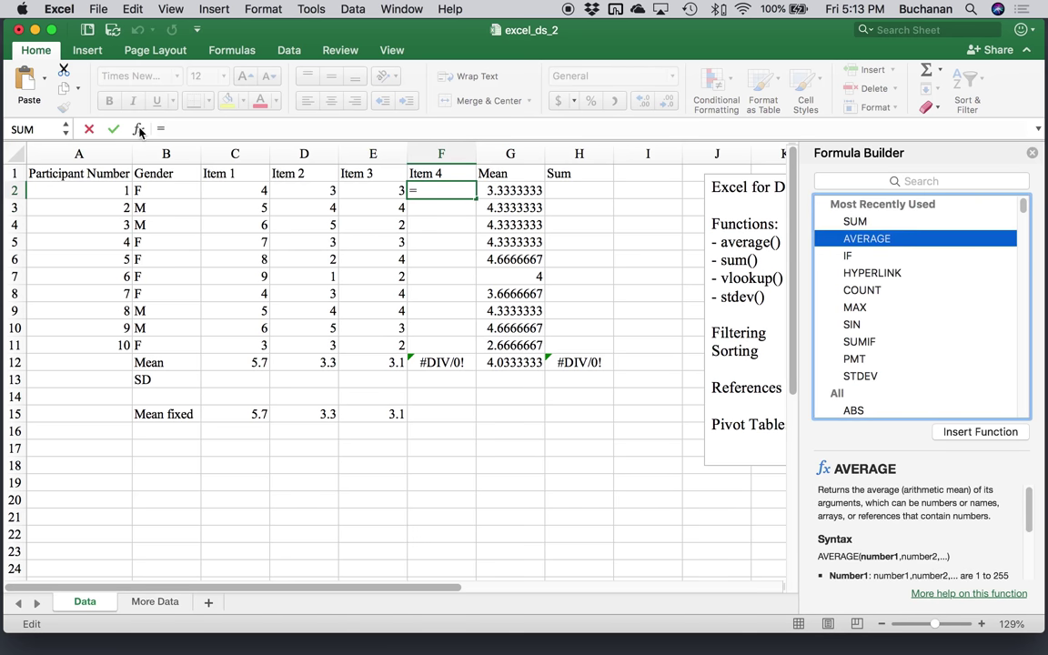
scroll(876, 503, "down", 3)
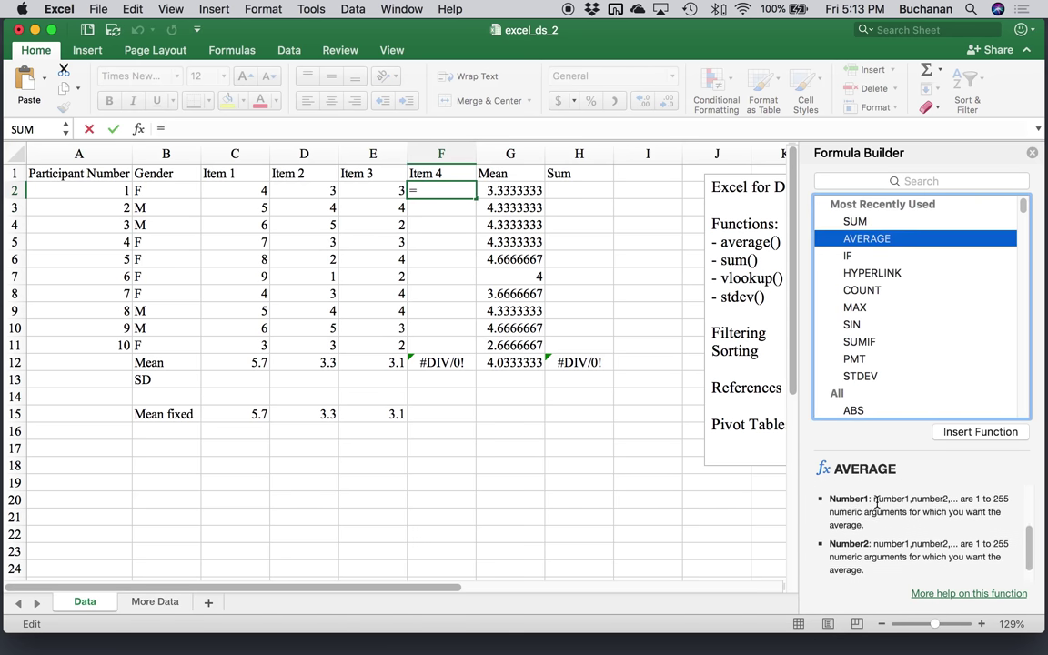
scroll(876, 503, "down", 1)
scroll(876, 503, "up", 5)
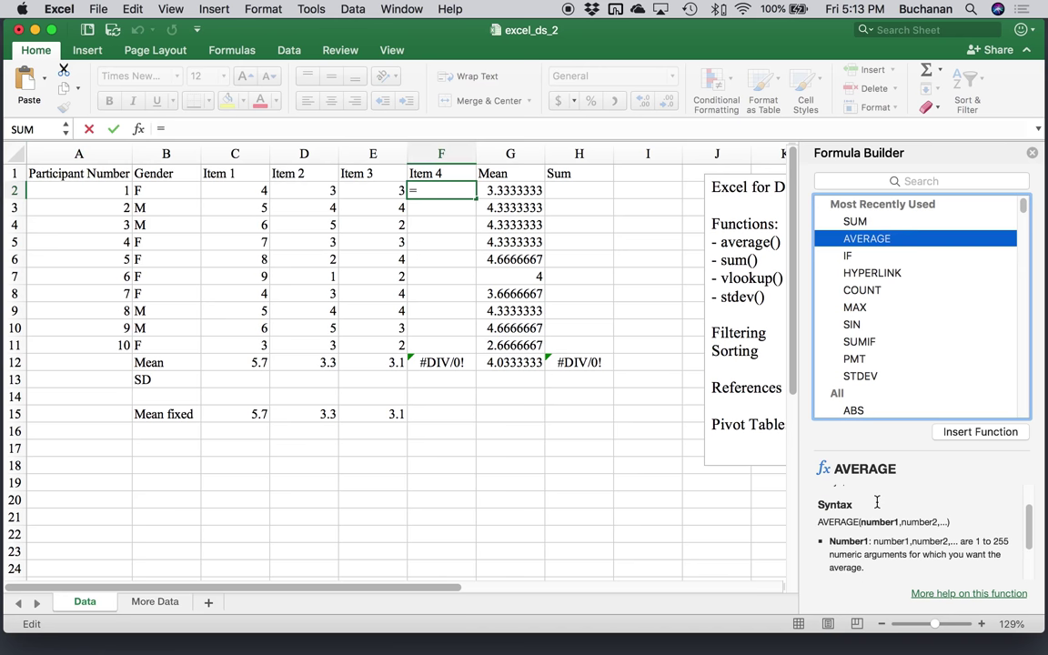
scroll(912, 521, "down", 1)
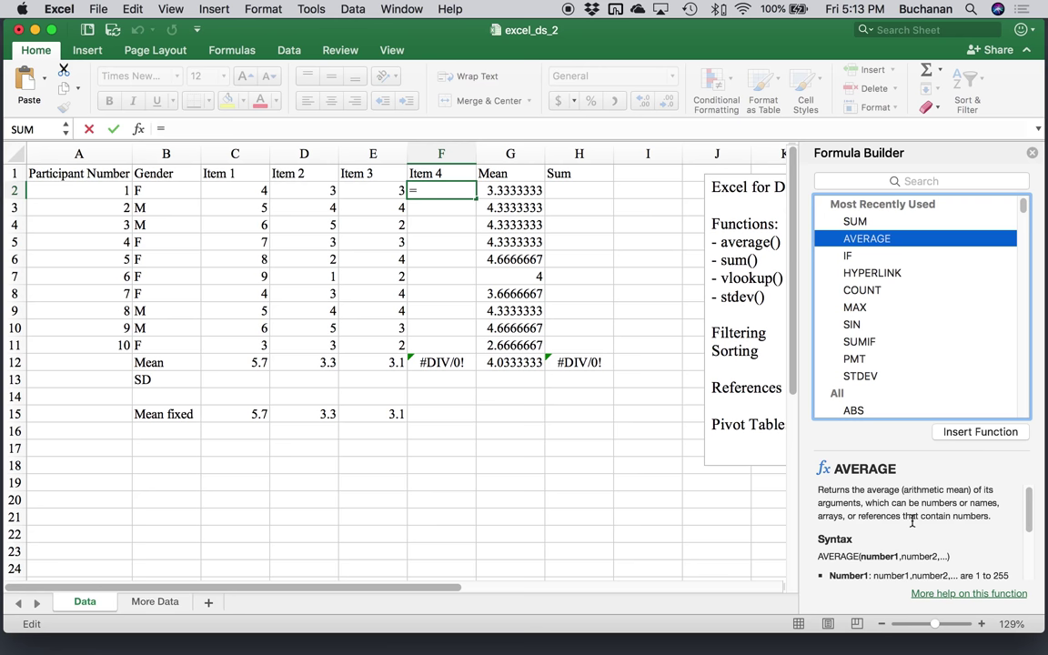
left_click(1033, 154)
left_click(482, 192)
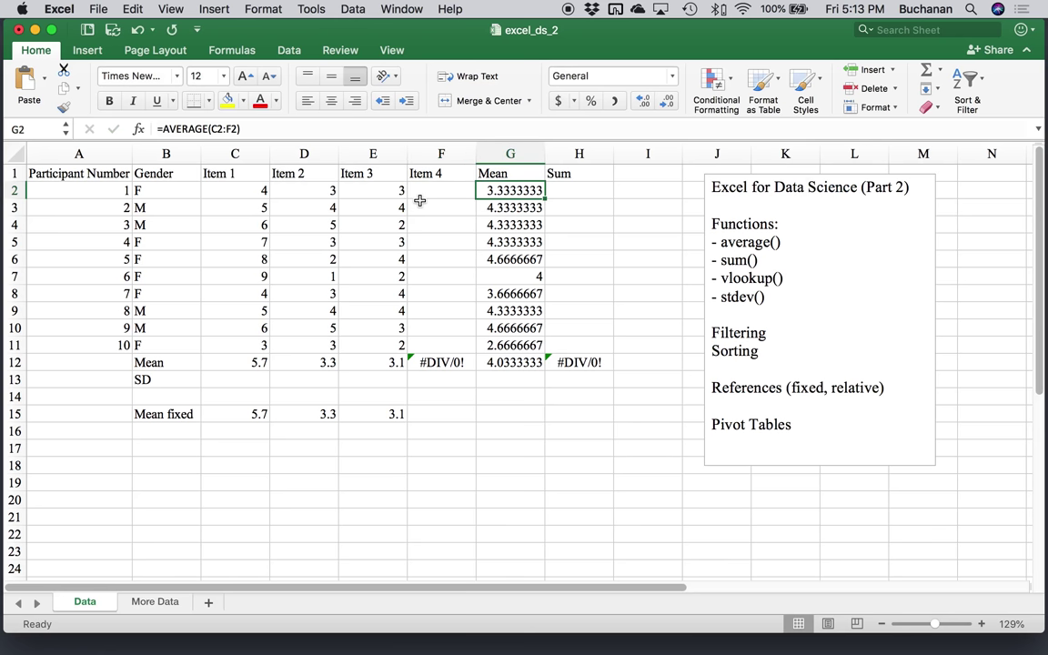
Step: Enter =SUM(C2:F2) in H2 and fill it down to H11, giving 12.1 in H12
left_click(580, 179)
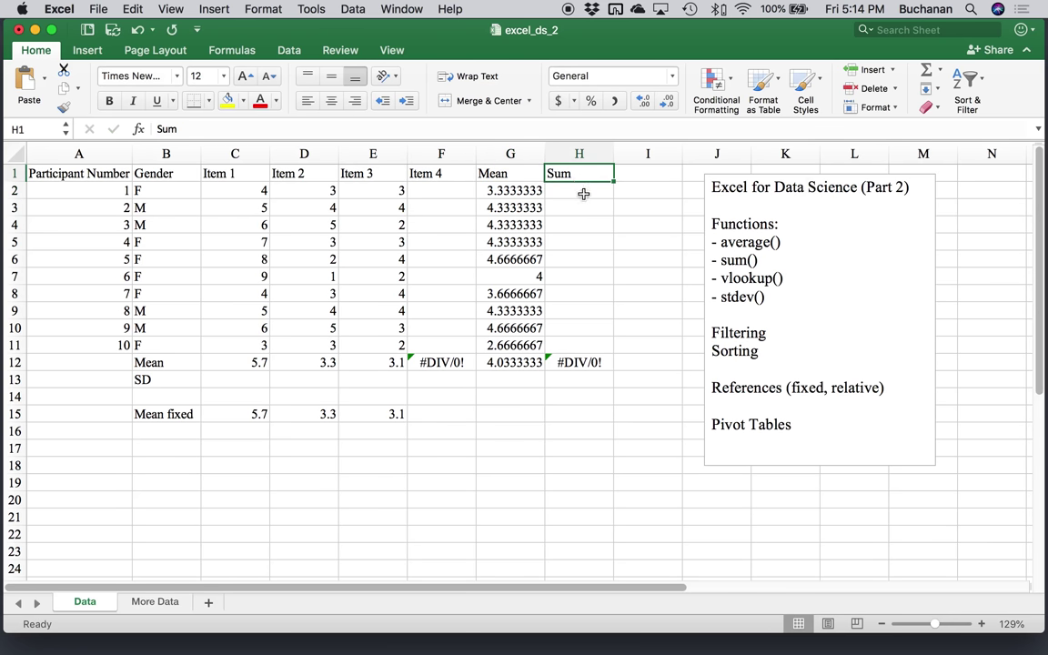
left_click(585, 193)
type("=")
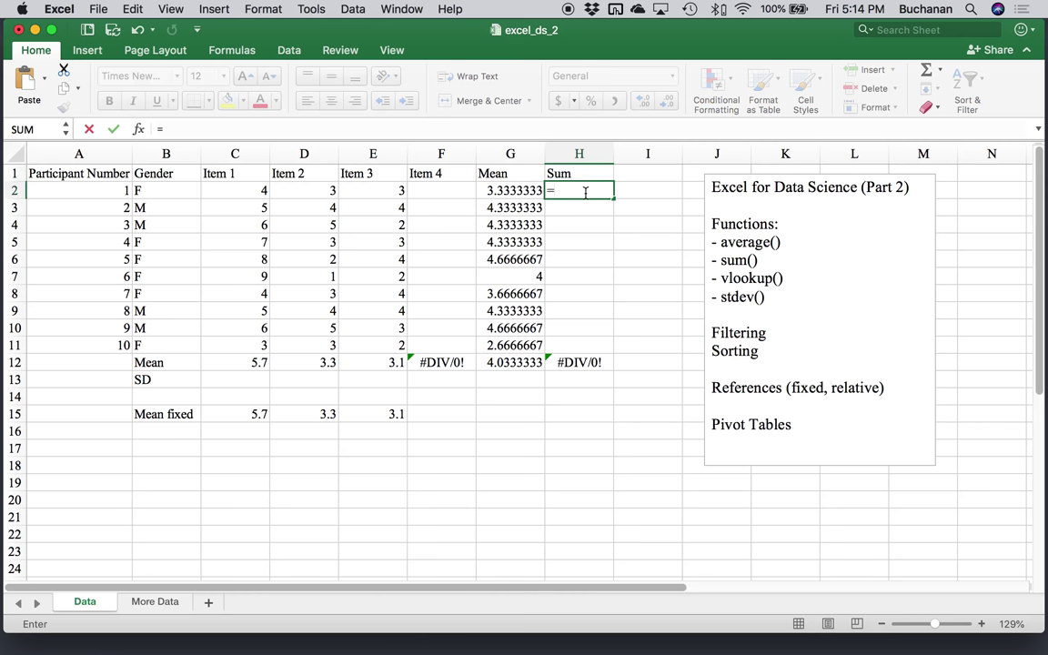
type("sum(")
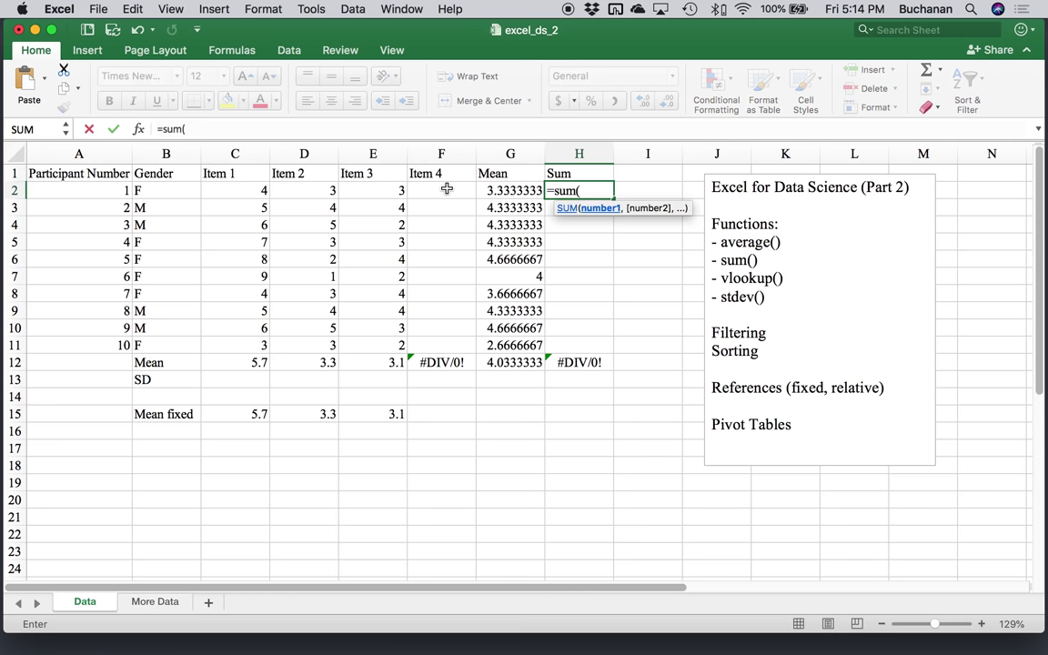
left_click_drag(447, 188, 222, 196)
key("Return")
left_click(593, 189)
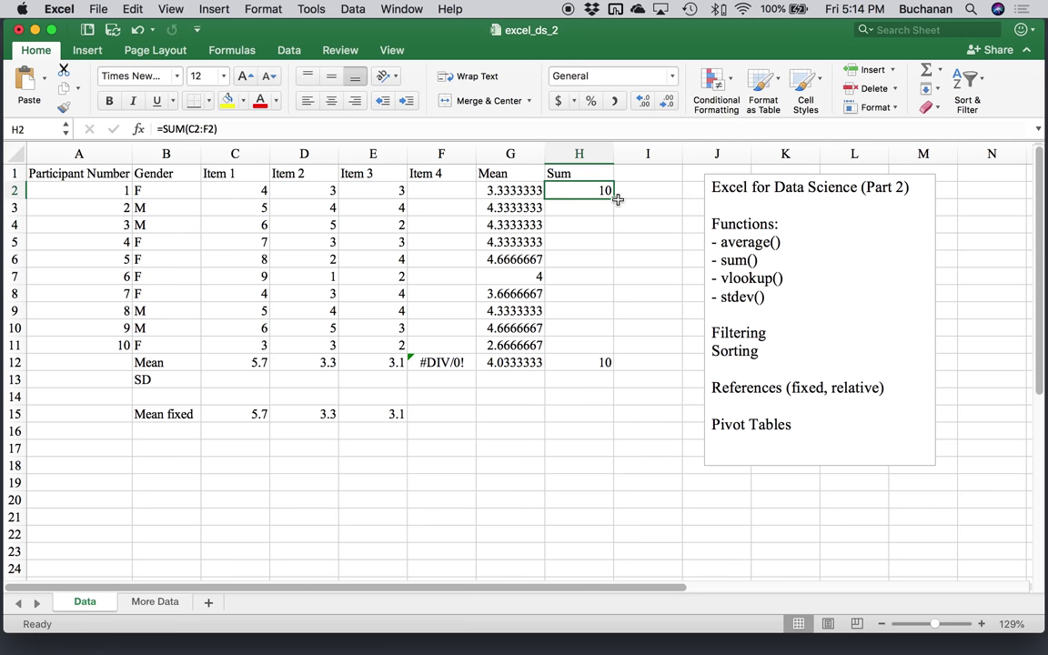
double_click(614, 199)
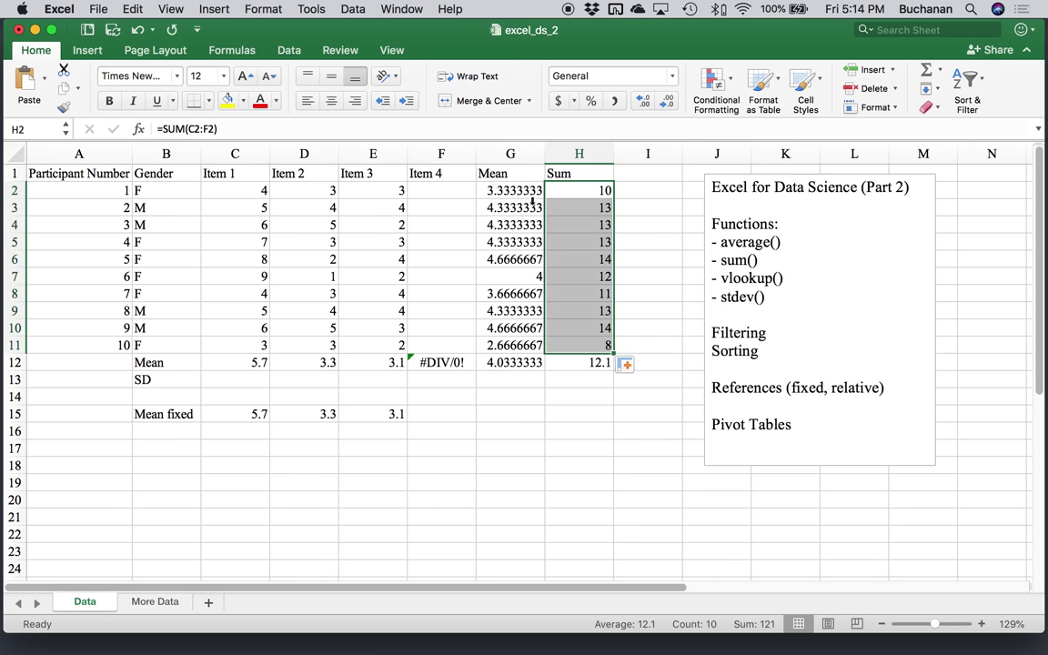
left_click(713, 197)
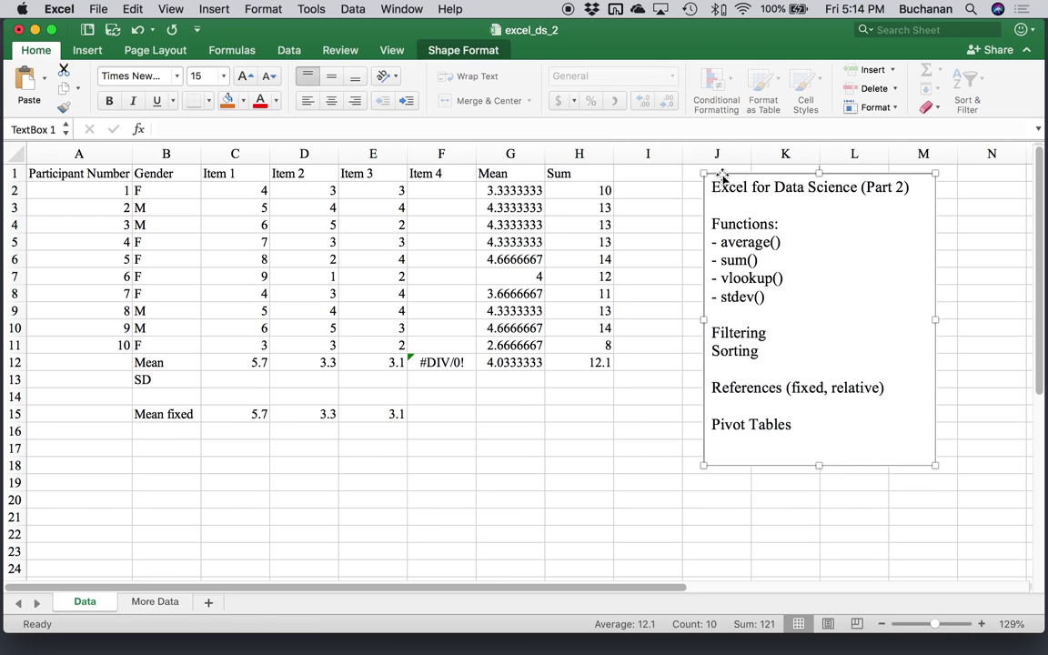
Step: Copy the H2 sum formula into I2, yielding =SUM(D2:G2), and begin editing it
left_click(586, 192)
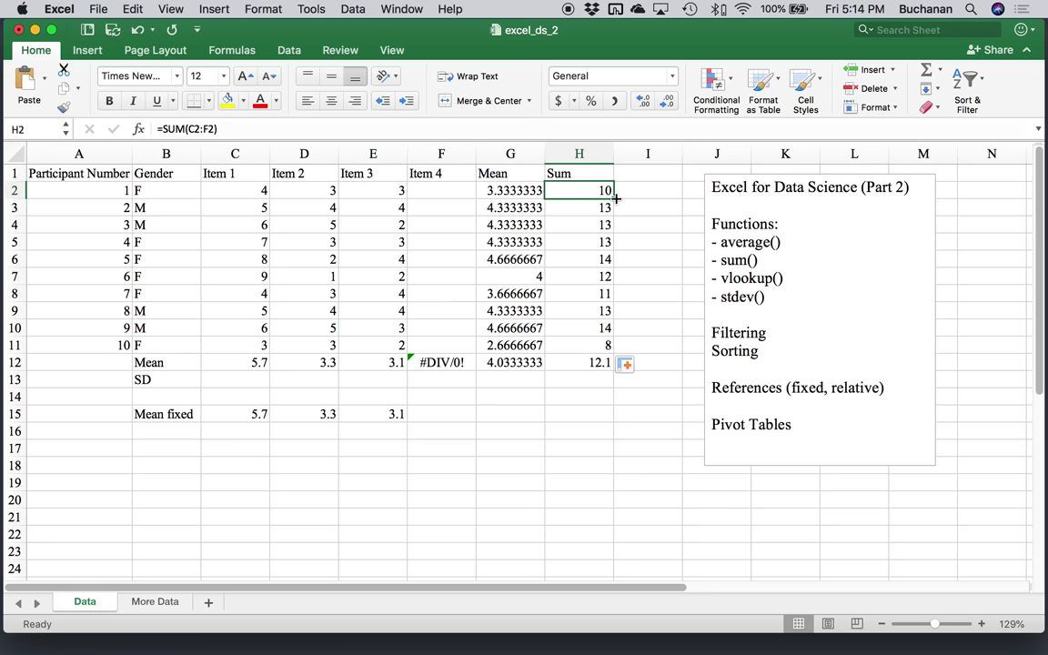
left_click_drag(615, 197, 662, 192)
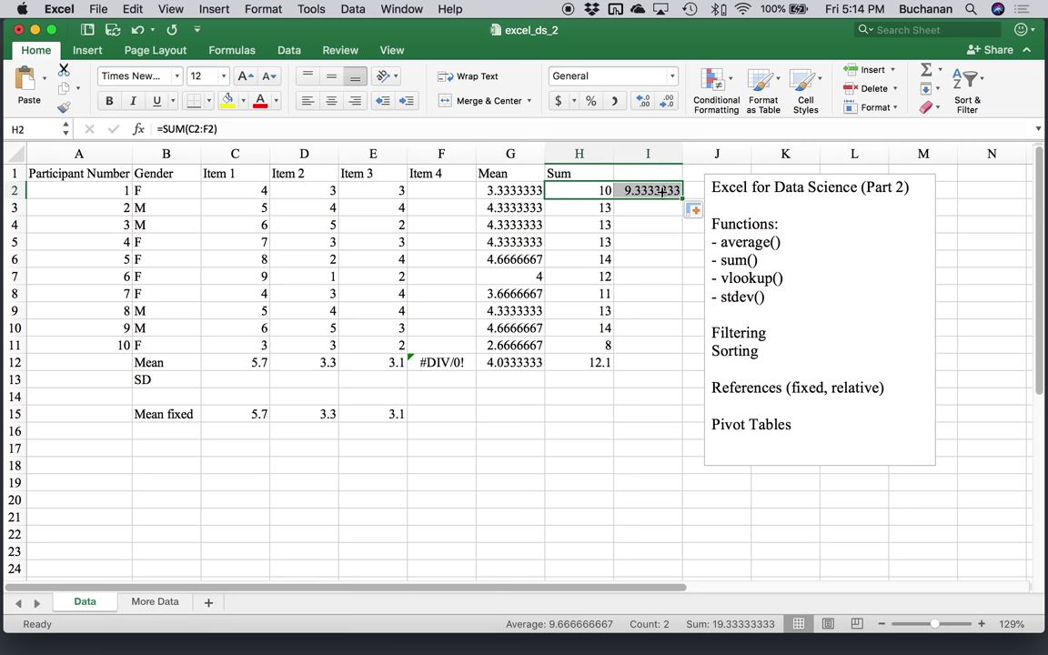
left_click(662, 192)
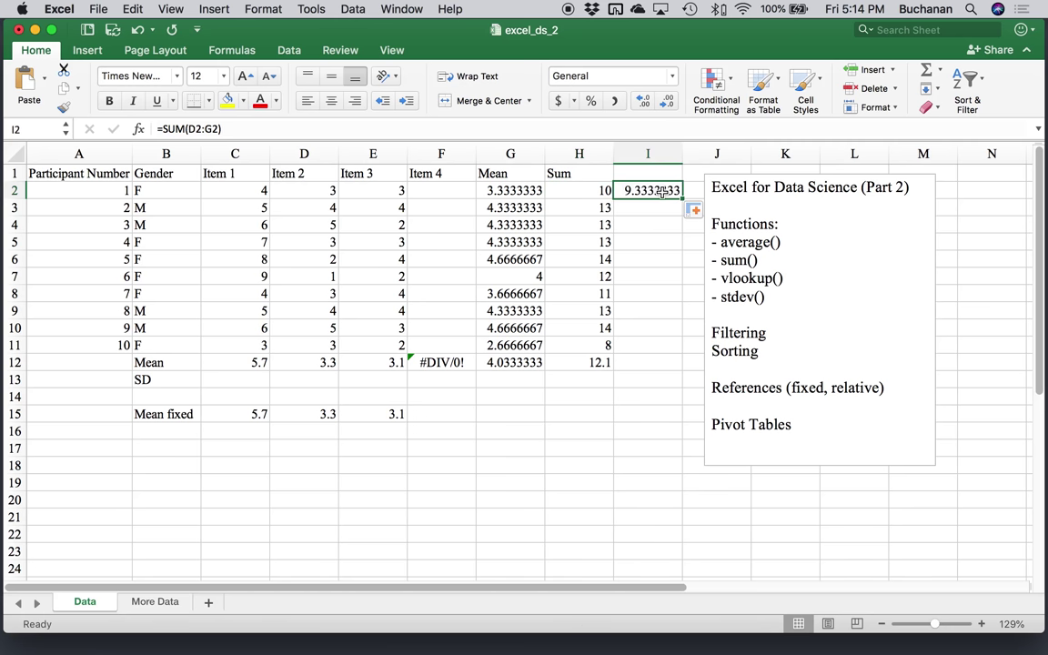
left_click(201, 128)
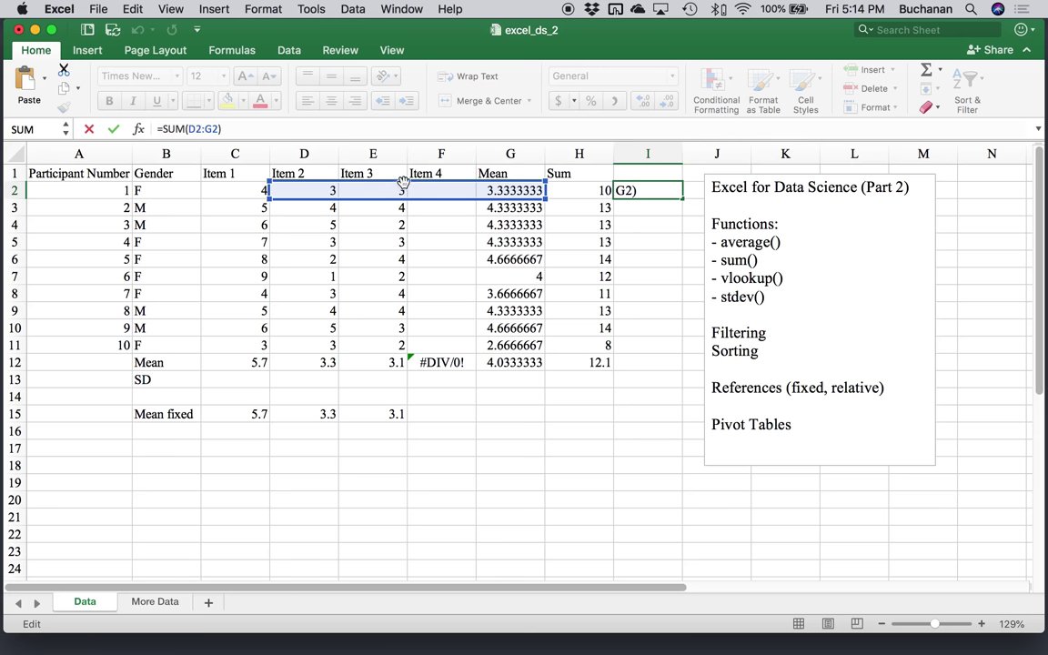
Step: Clear the I2 copy and change H2 to the column-locked =SUM($C2:$F2)
left_click_drag(226, 129, 136, 128)
key("BackSpace")
left_click(575, 190)
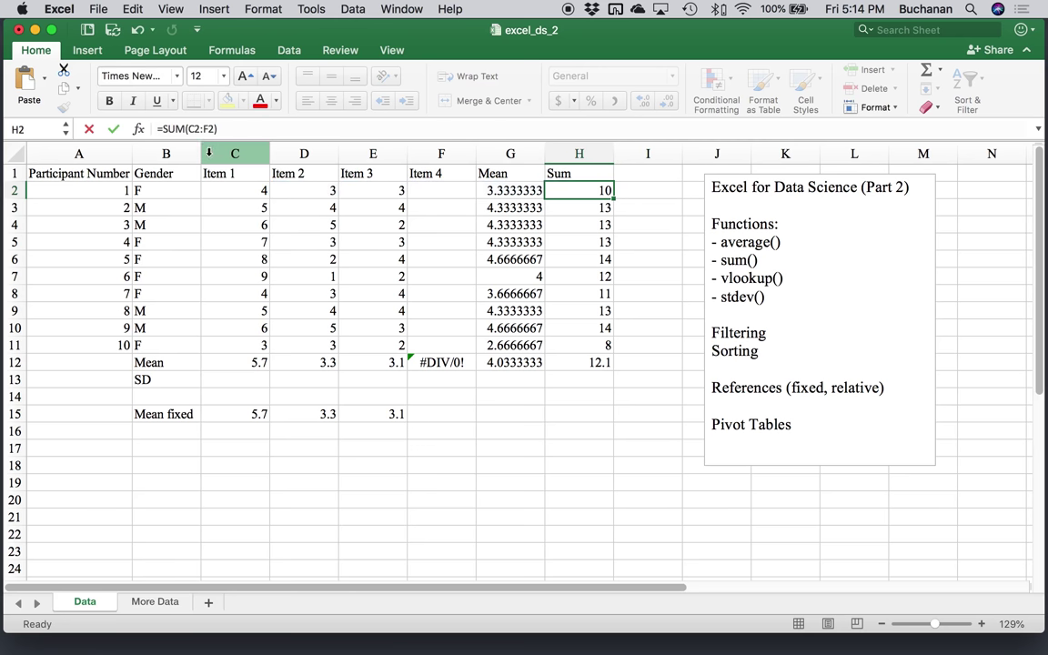
left_click(192, 129)
type("$C2:")
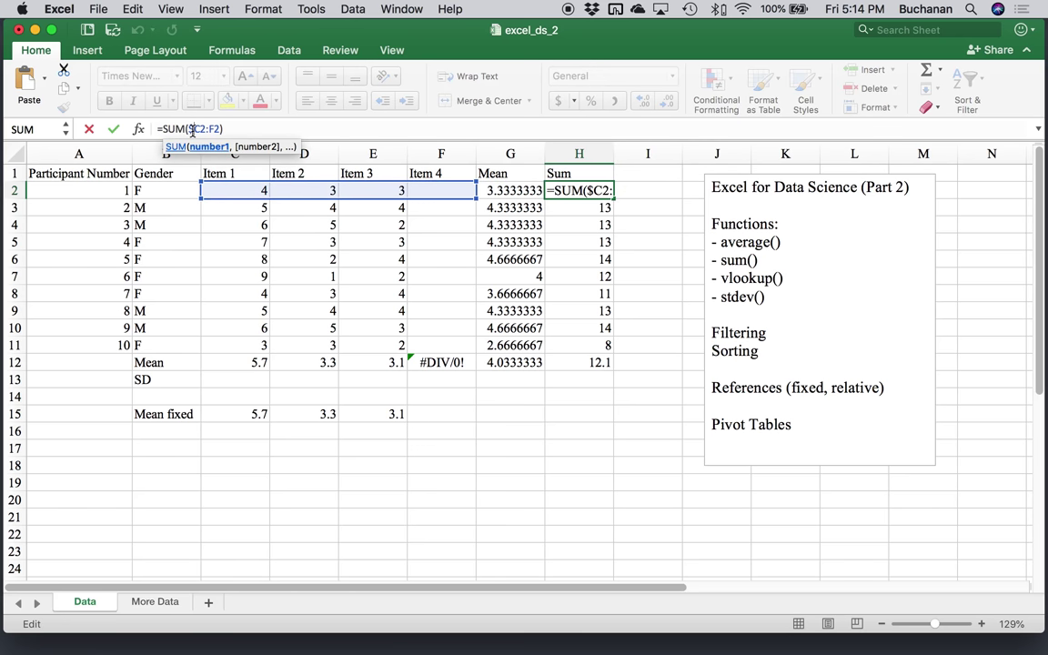
type("$")
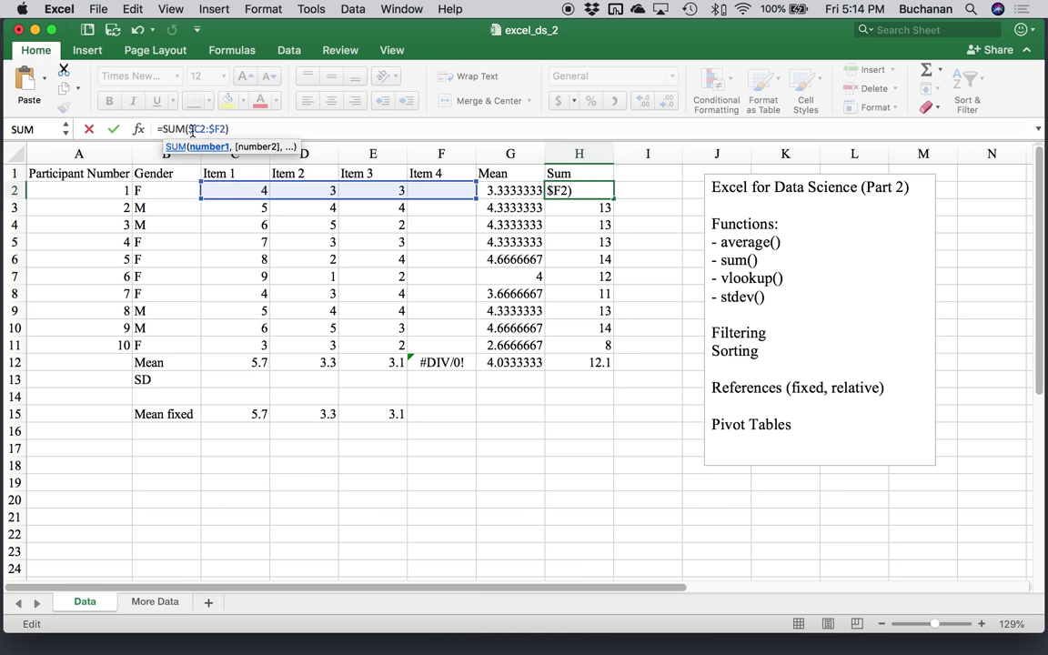
left_click(113, 129)
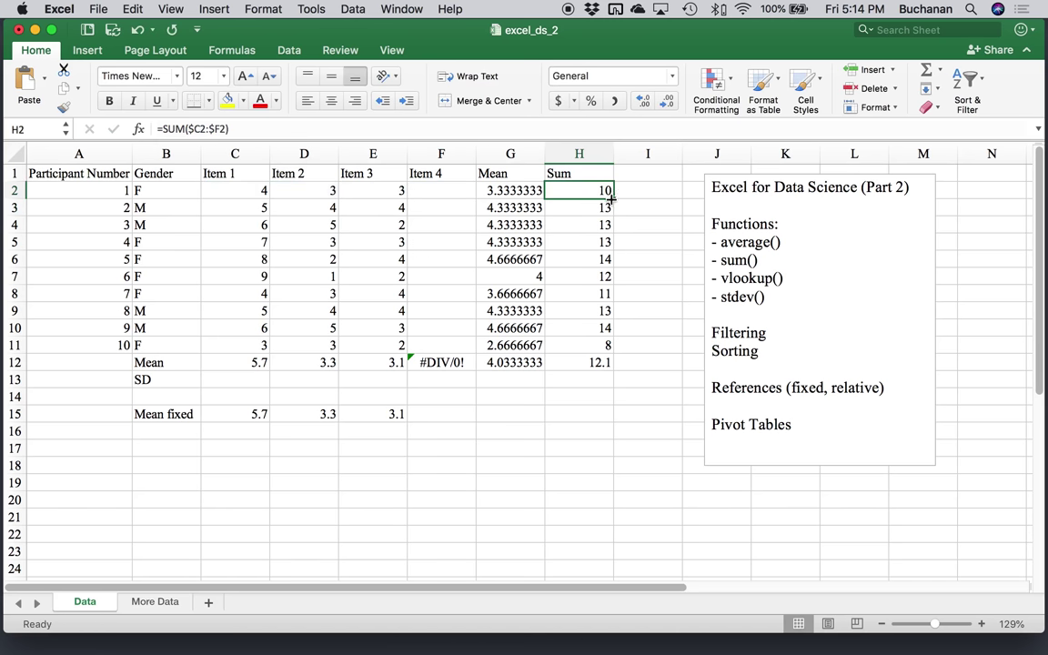
Step: Fill the locked sum down to H11, undoing the overfill, and check copies in column I
left_click_drag(613, 198, 598, 357)
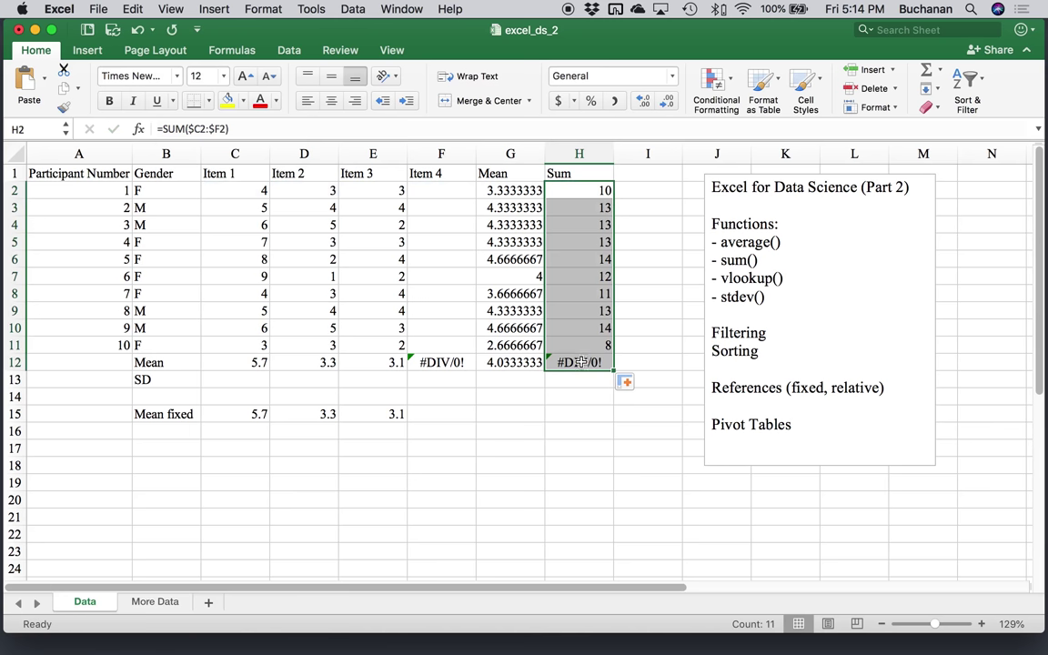
key("super+z")
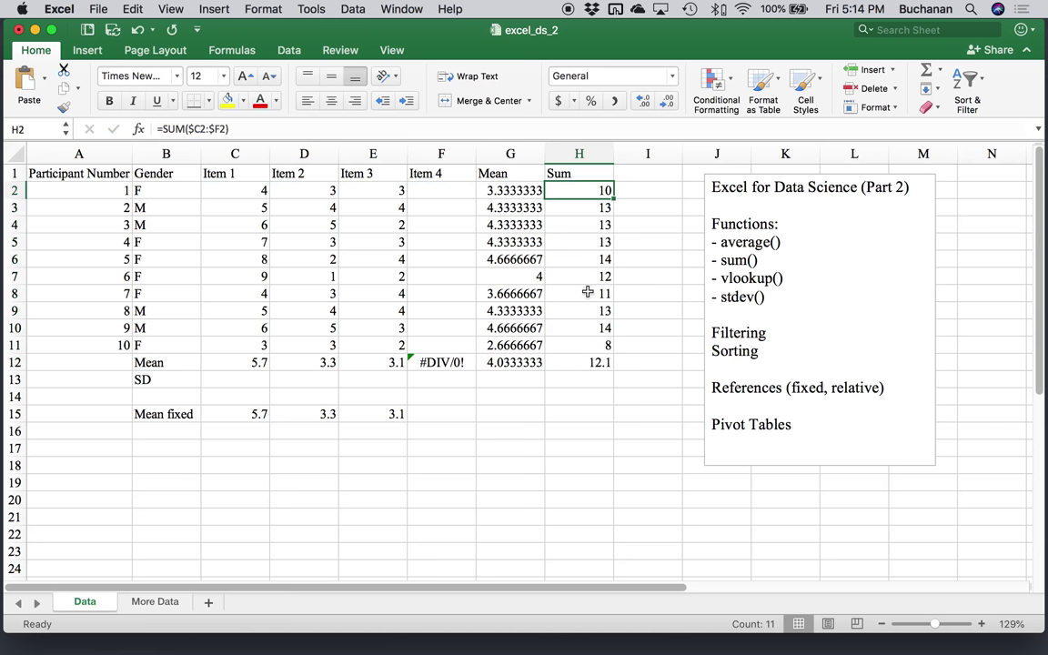
left_click_drag(613, 198, 667, 355)
left_click(629, 192)
left_click(203, 130)
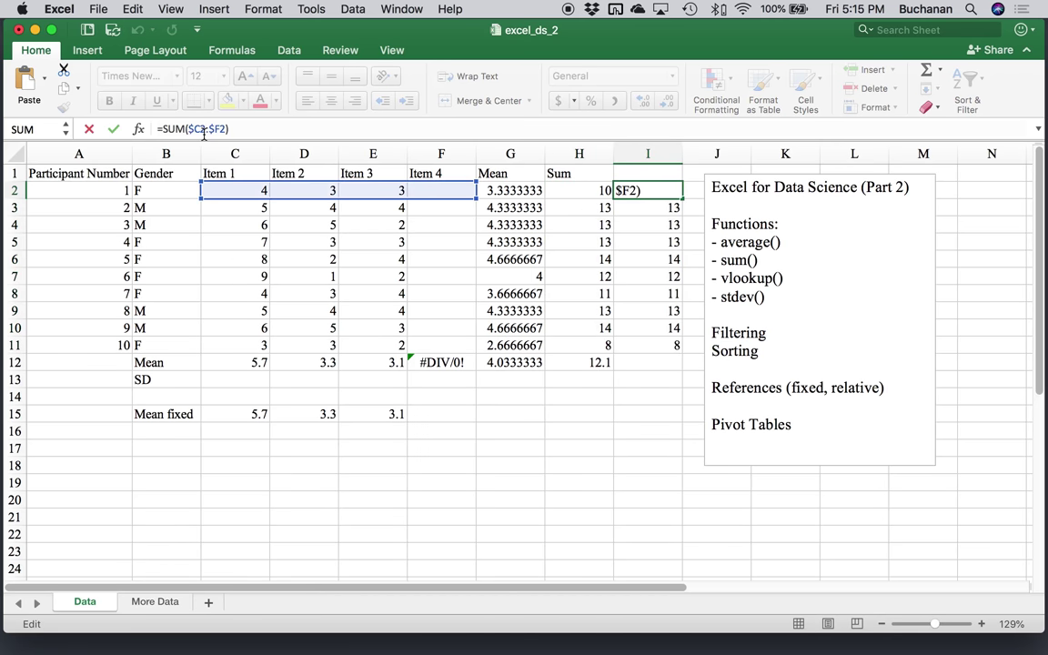
left_click(621, 210)
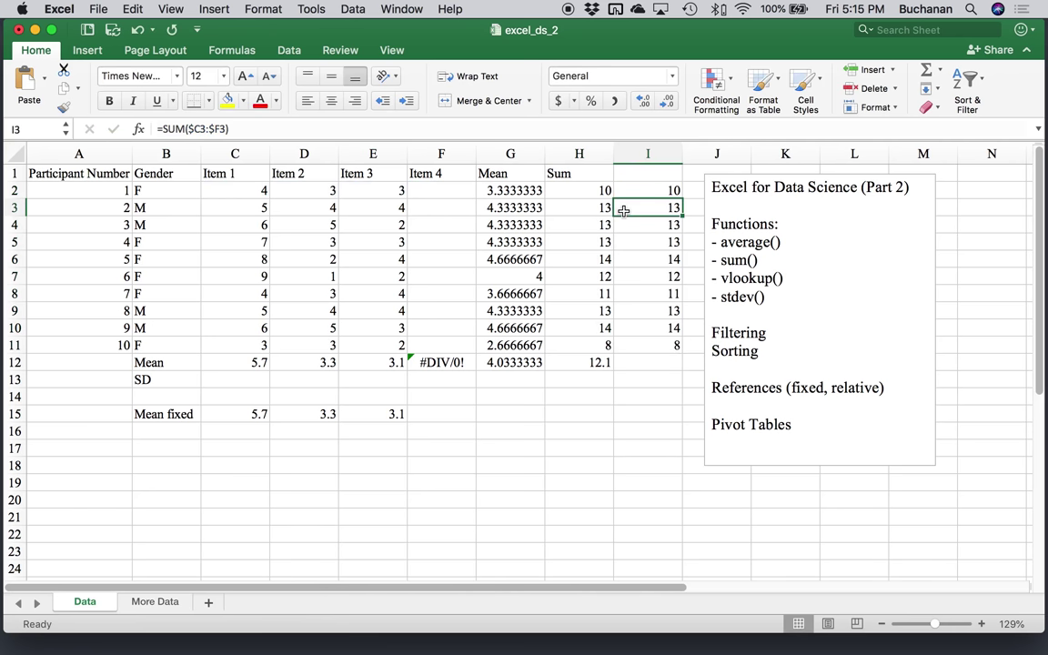
key("Down")
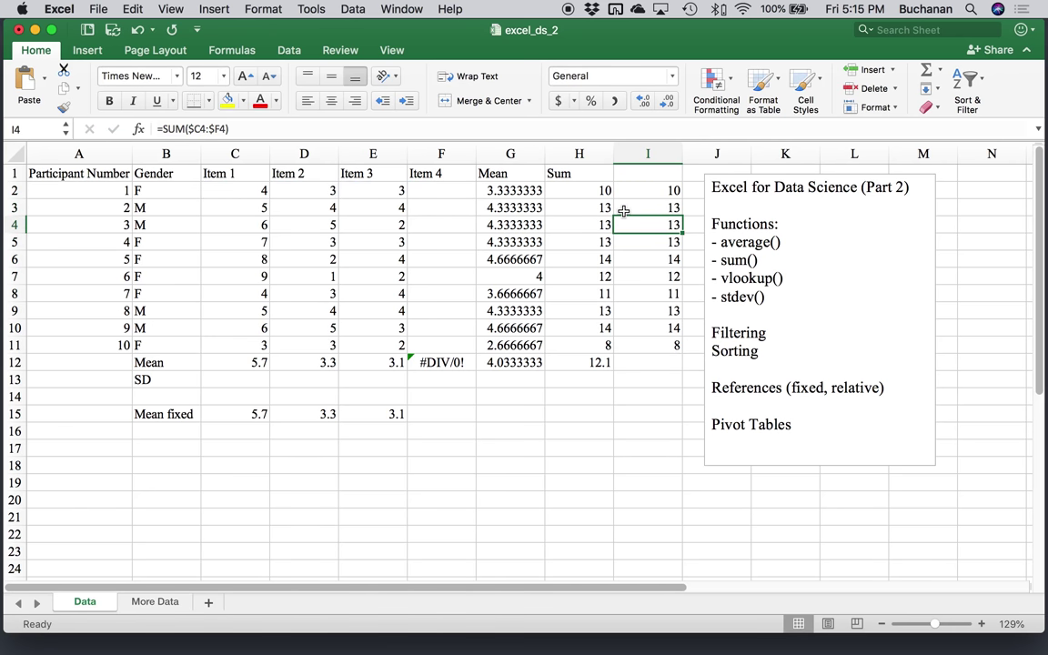
key("Down")
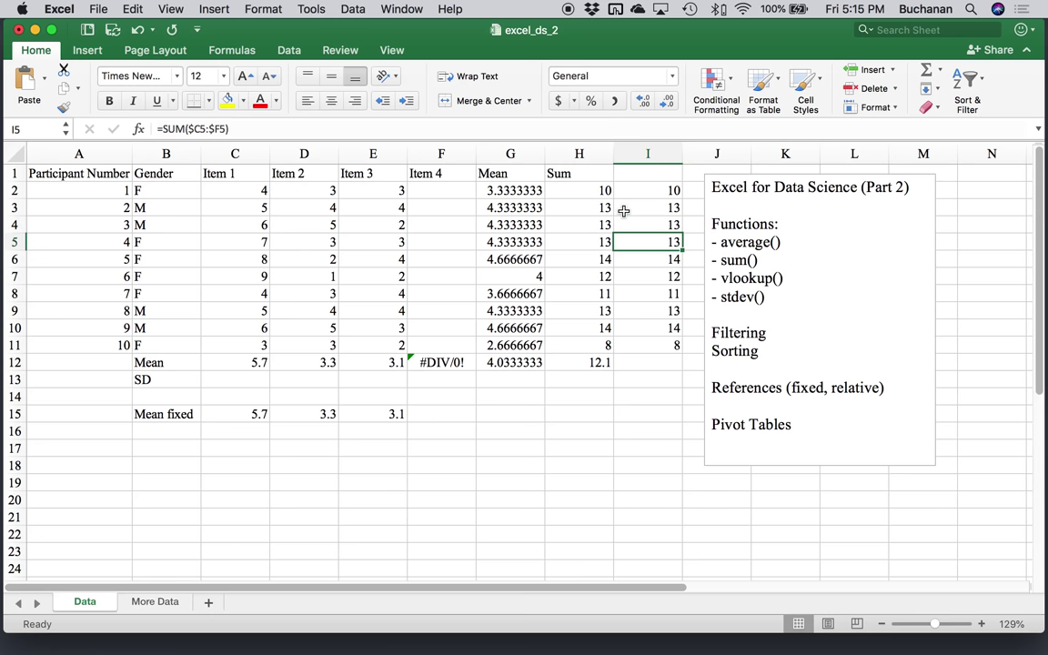
left_click(632, 154)
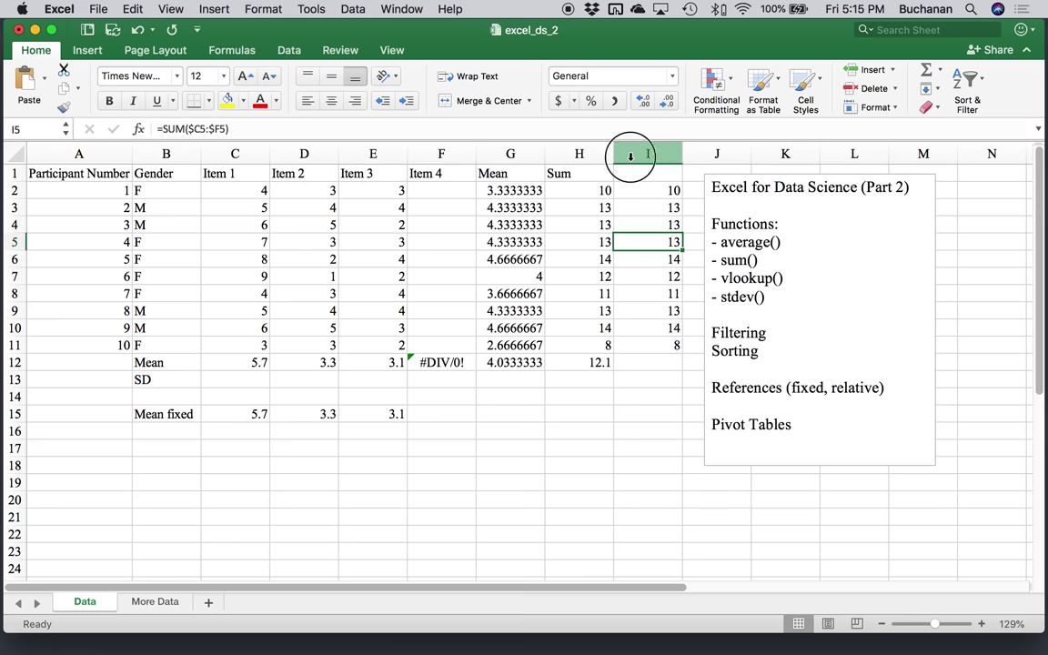
left_click(601, 240)
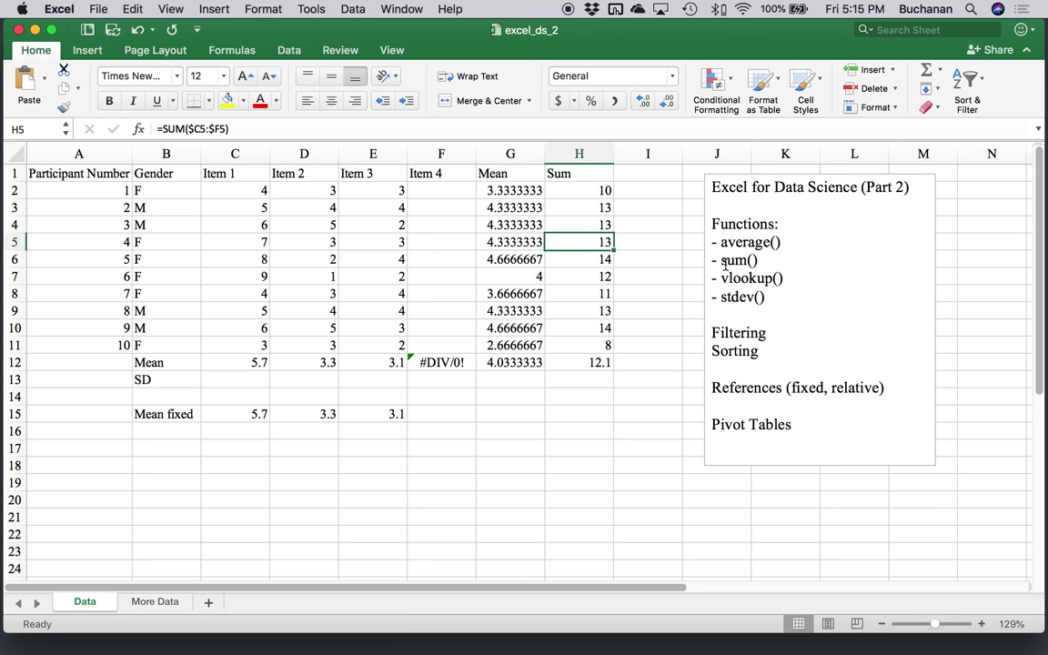
Step: Show the More Data sheet listing Item 4 scores for participants 1–10
left_click(157, 602)
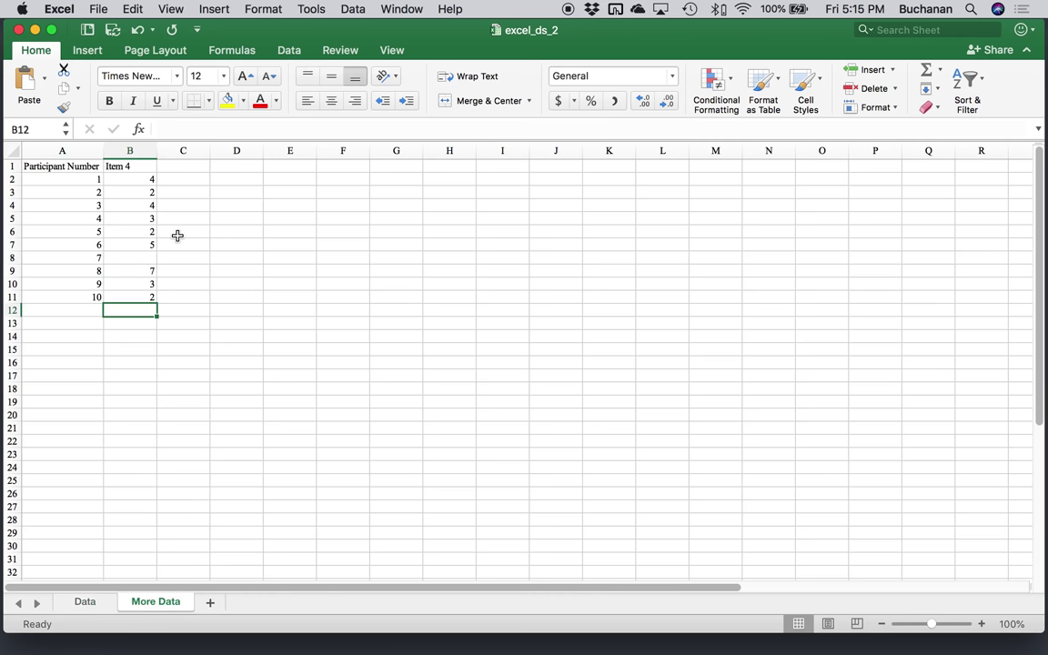
Step: Enter =vlookup(A2,'More Data'!A:B,2,false) in F2, returning participant 1's Item 4 score of 4
left_click(89, 603)
left_click(431, 193)
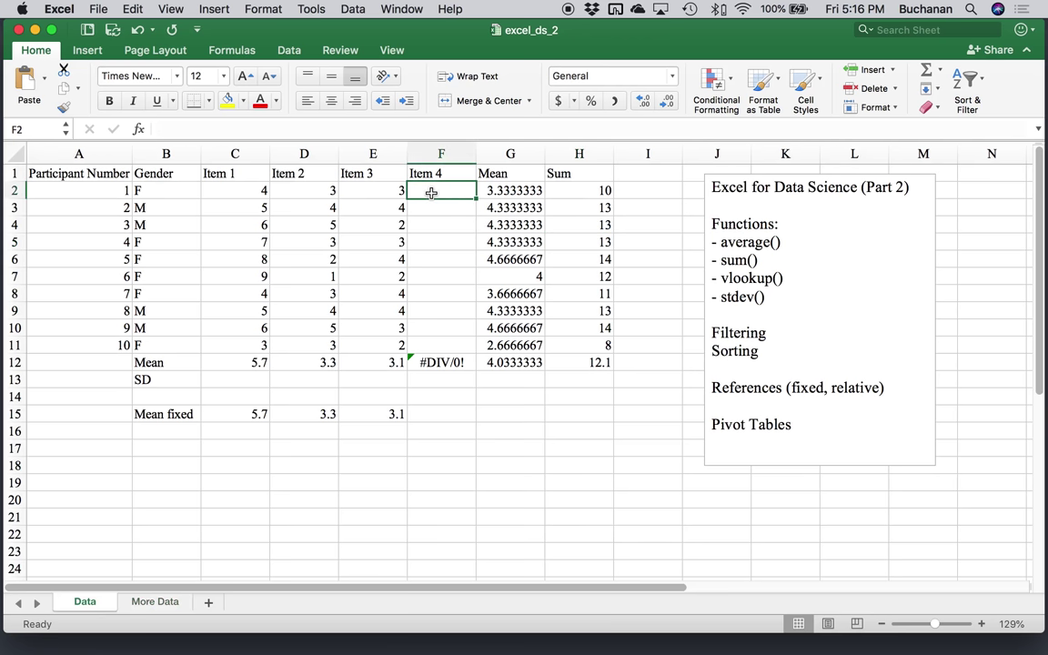
type("=vloo")
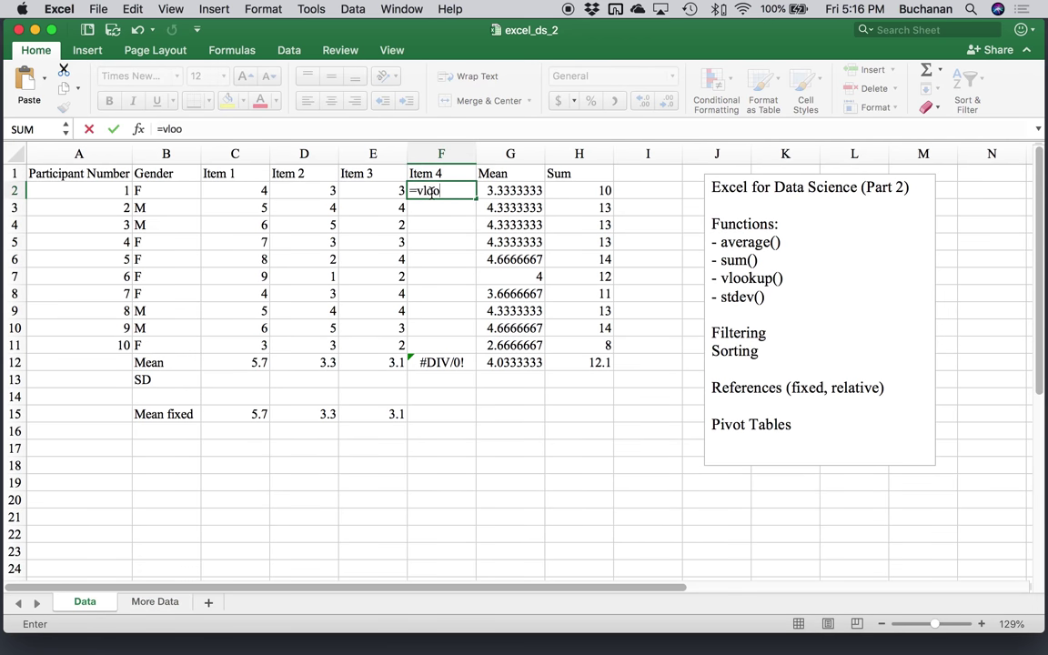
type("kup(")
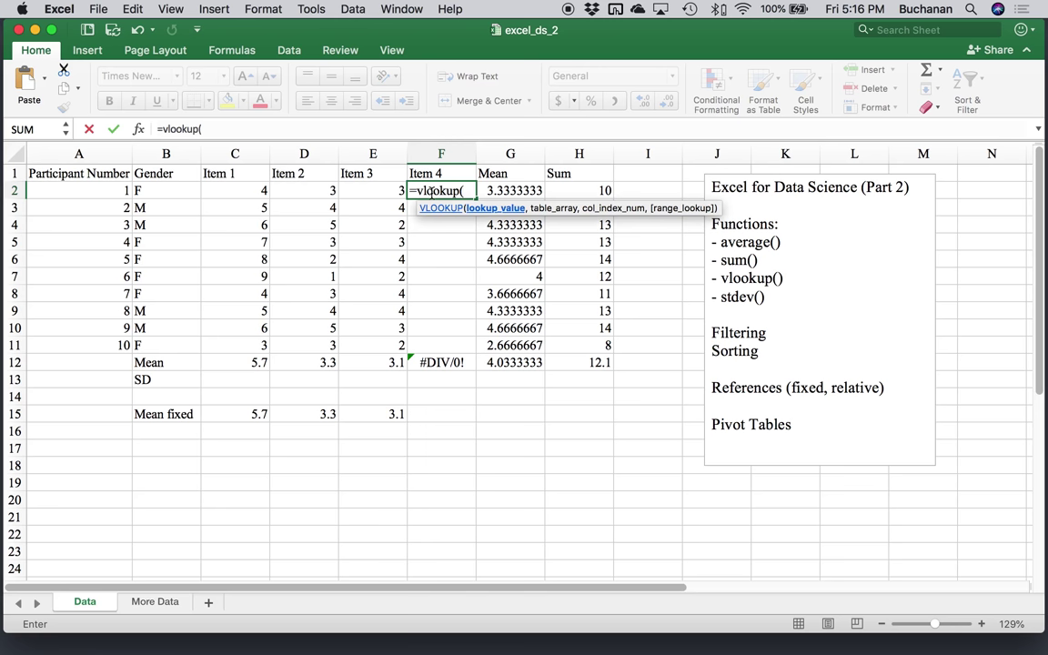
left_click(122, 191)
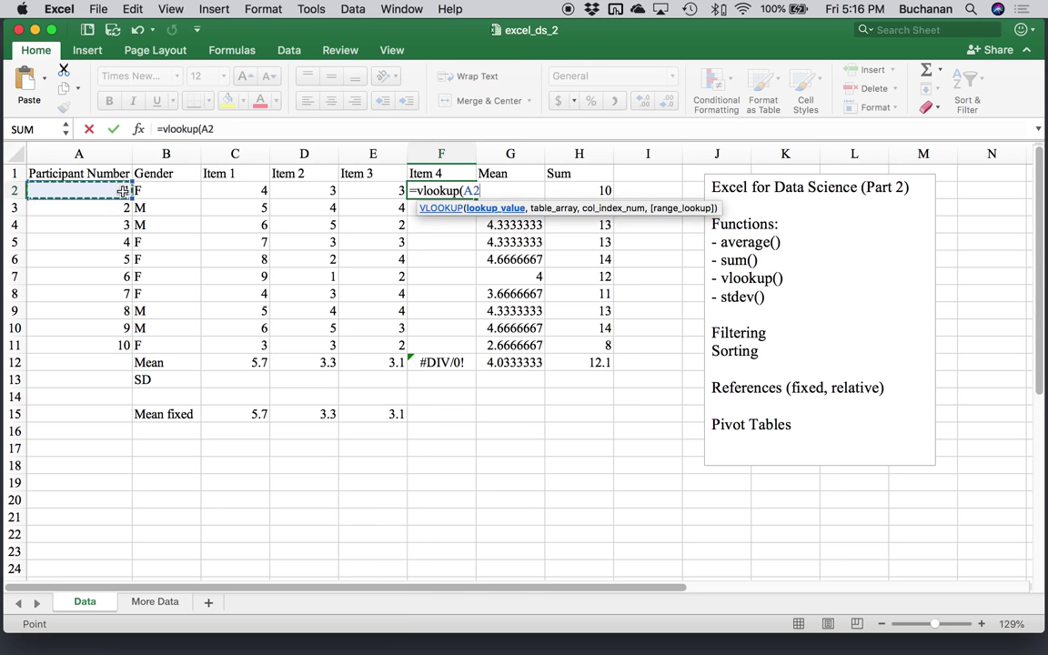
type(",")
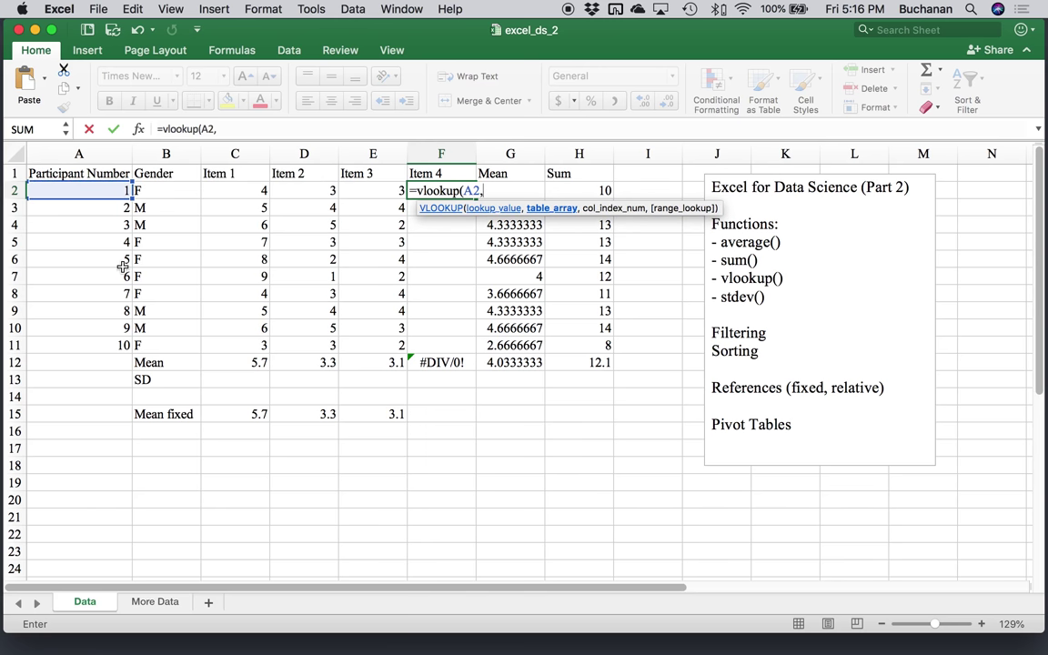
left_click(156, 601)
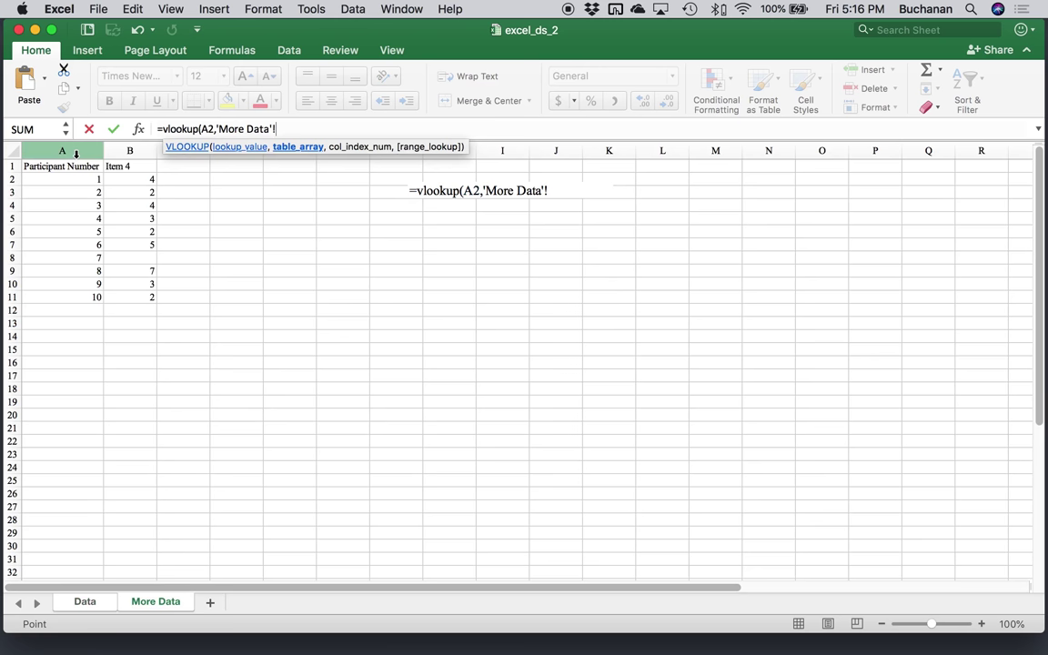
left_click_drag(78, 168, 148, 297)
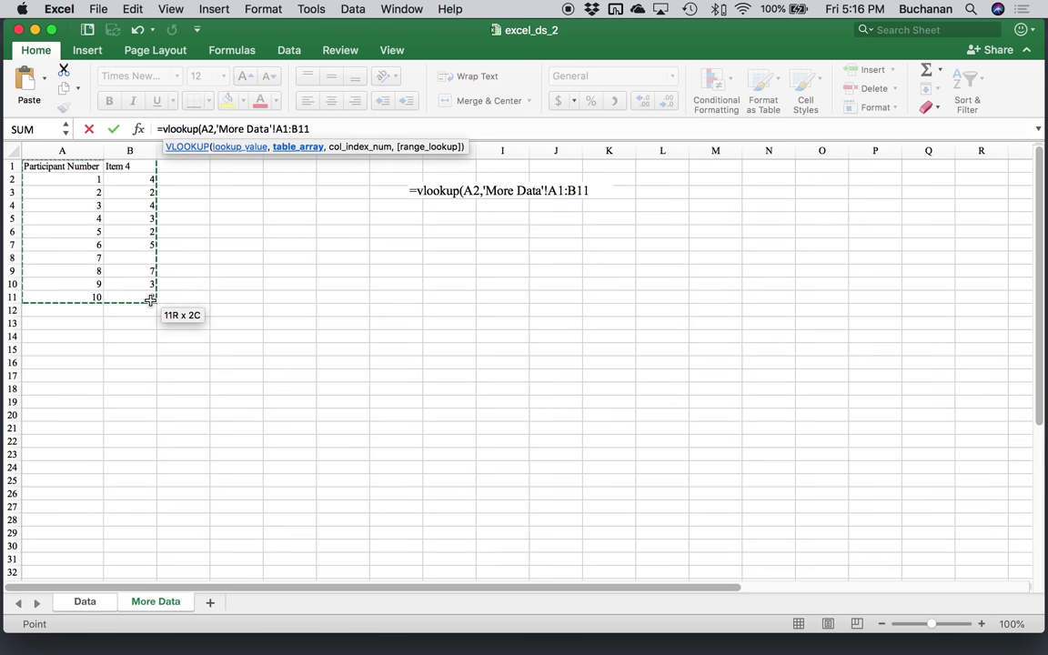
left_click_drag(51, 152, 146, 150)
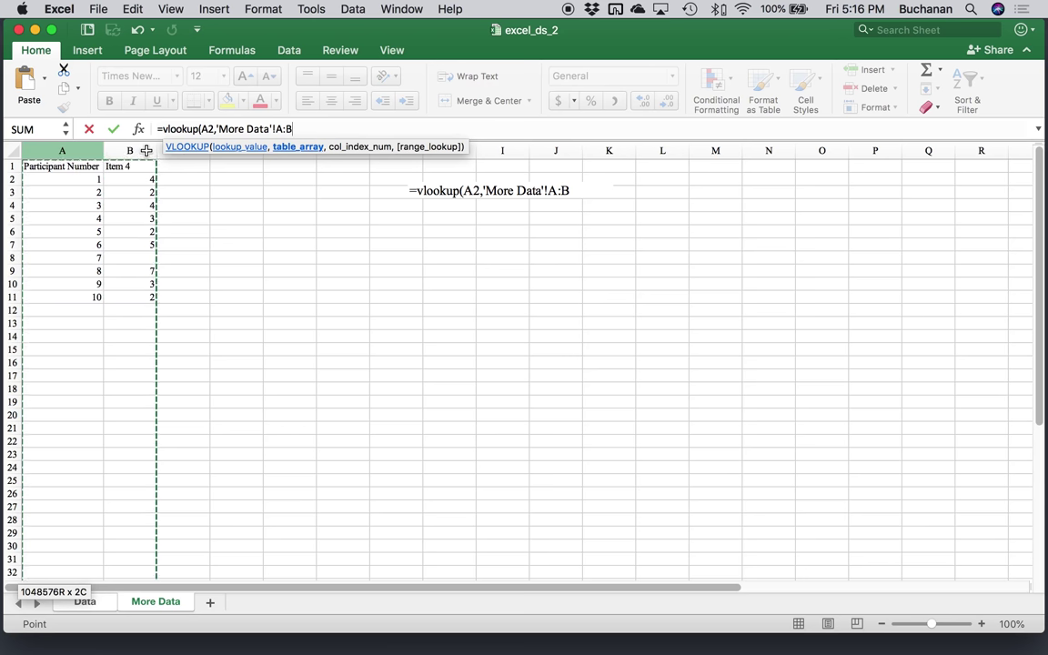
type(",")
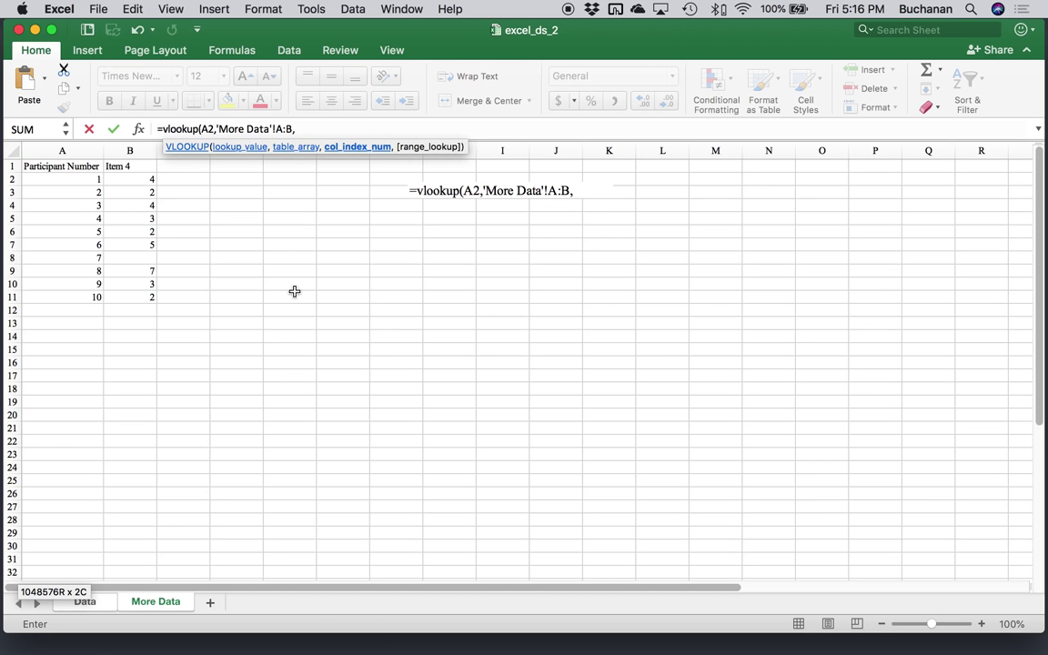
type("2")
type(",")
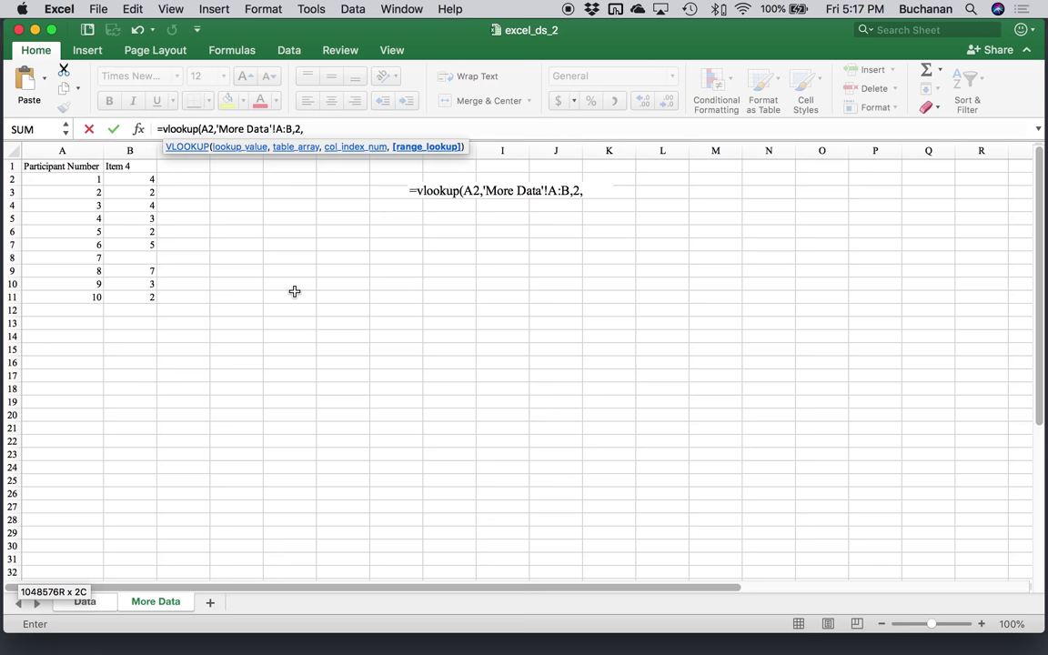
type("false)")
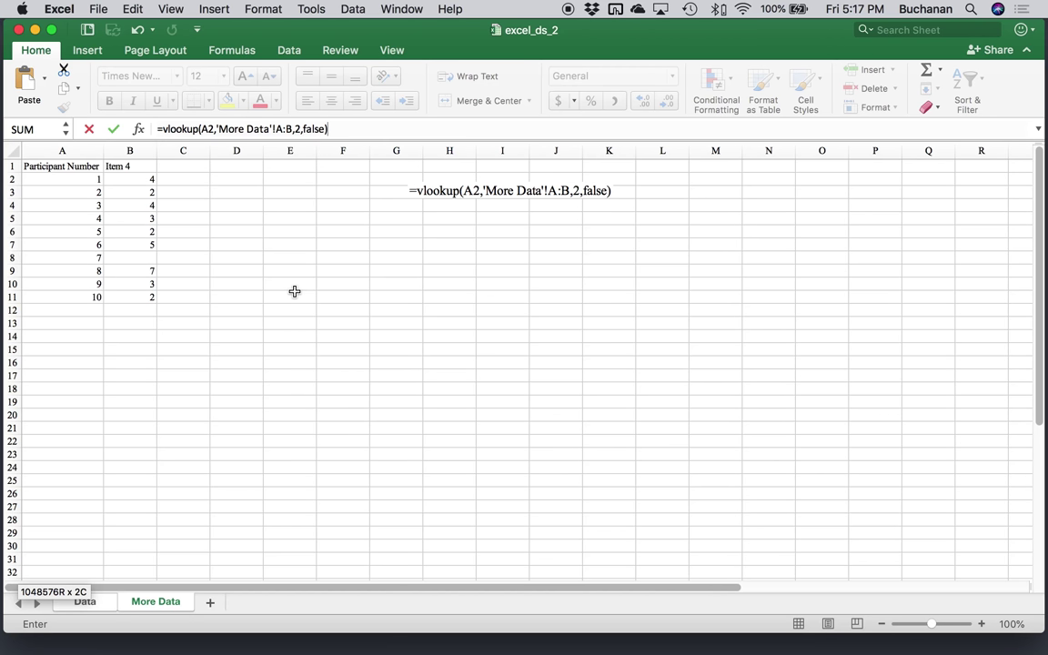
key("Return")
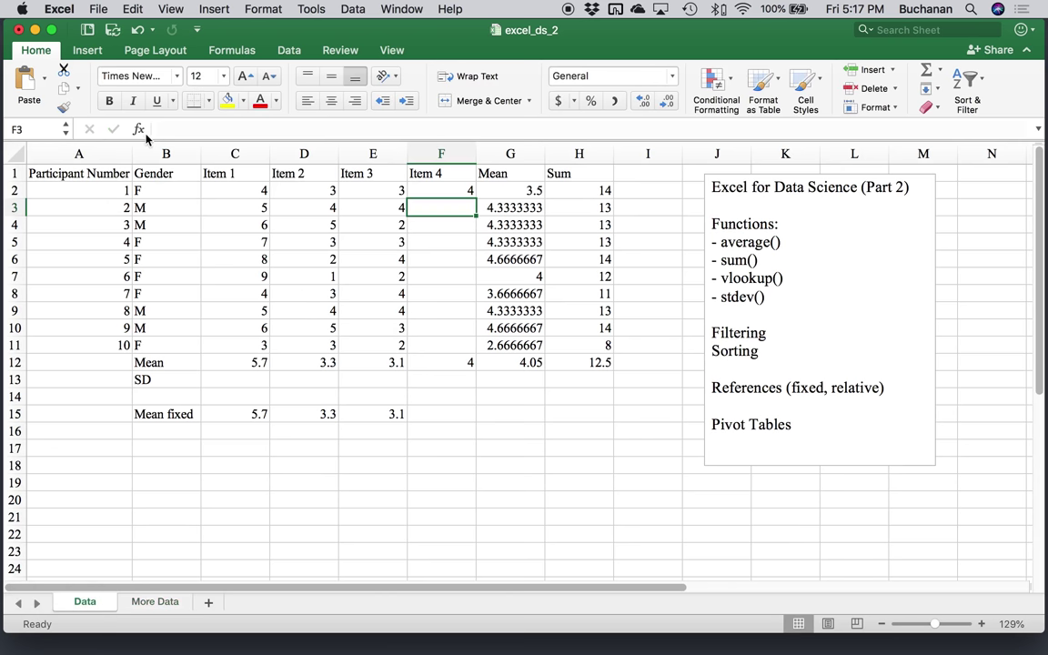
left_click(139, 130)
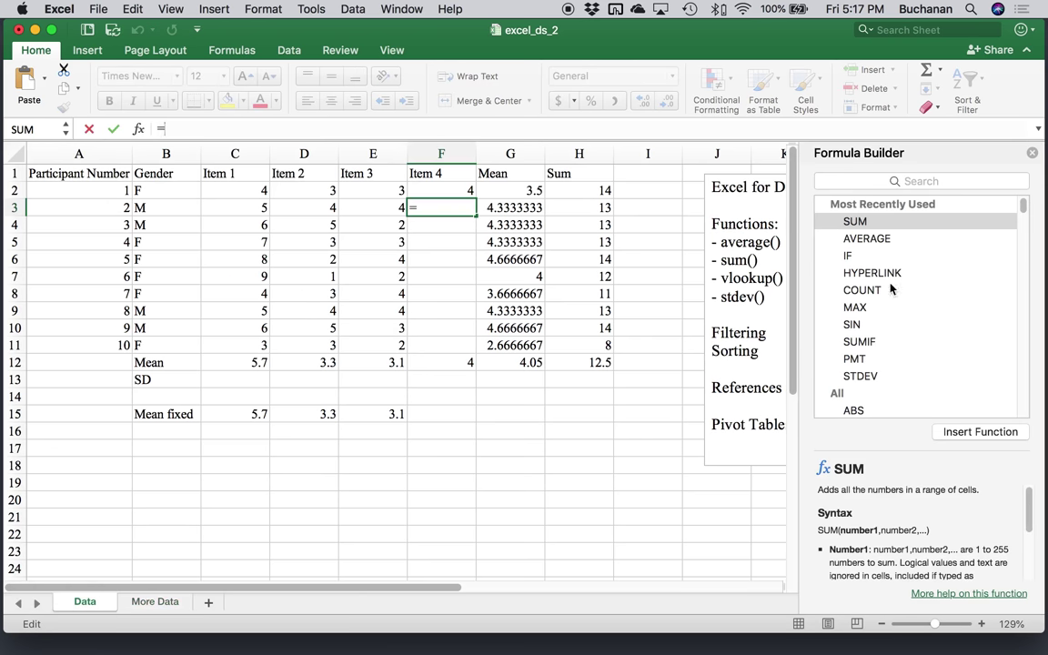
left_click(882, 181)
type("vlookup")
key("Return")
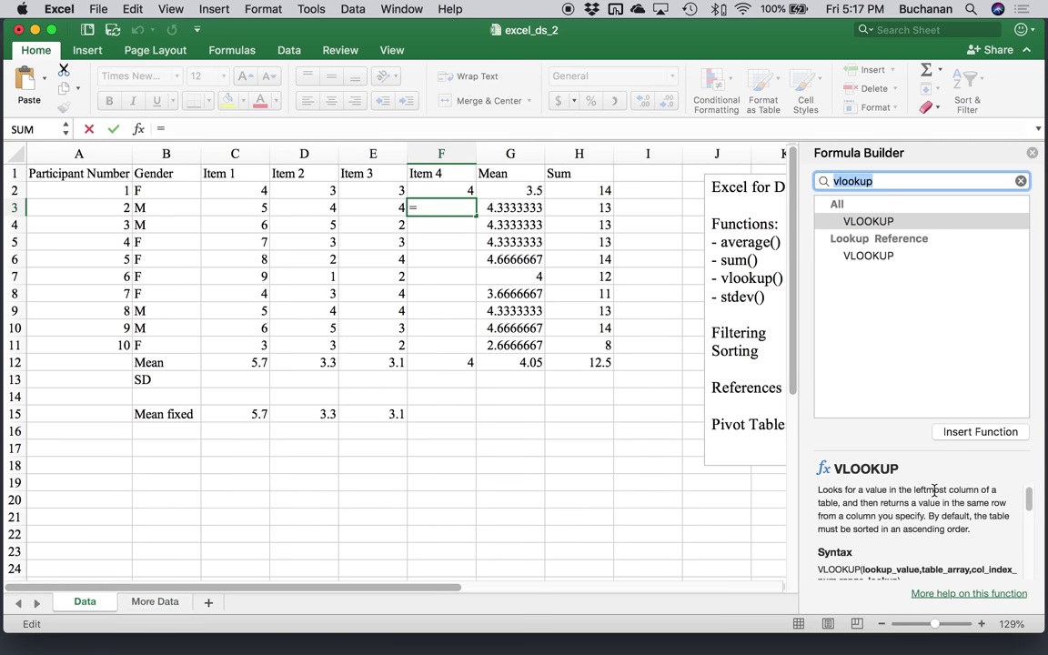
scroll(895, 510, "down", 5)
scroll(925, 512, "down", 4)
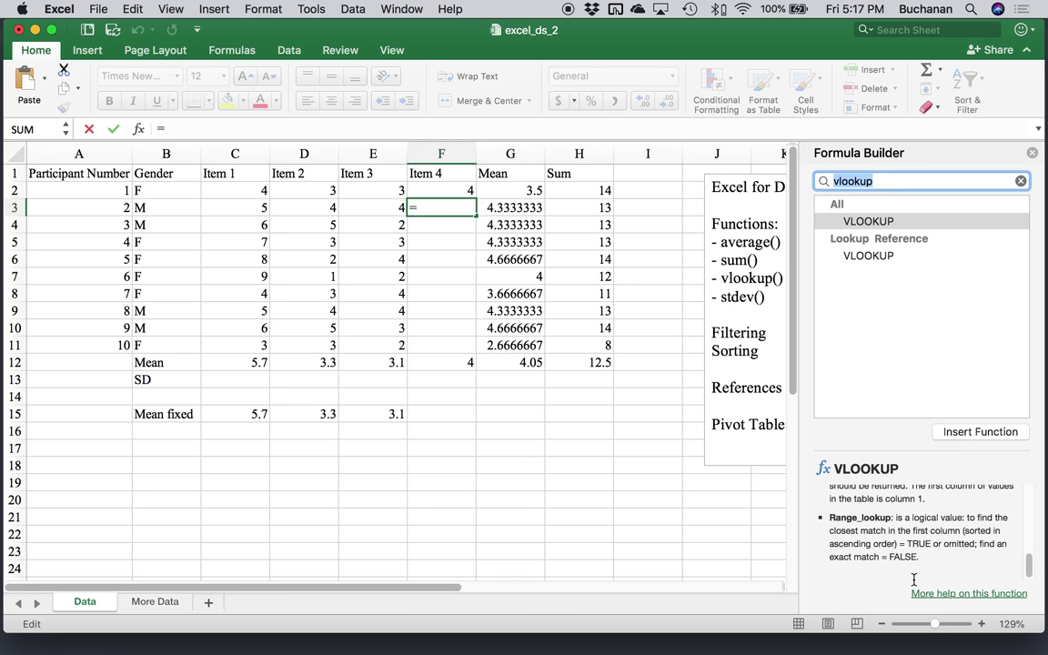
left_click(1031, 154)
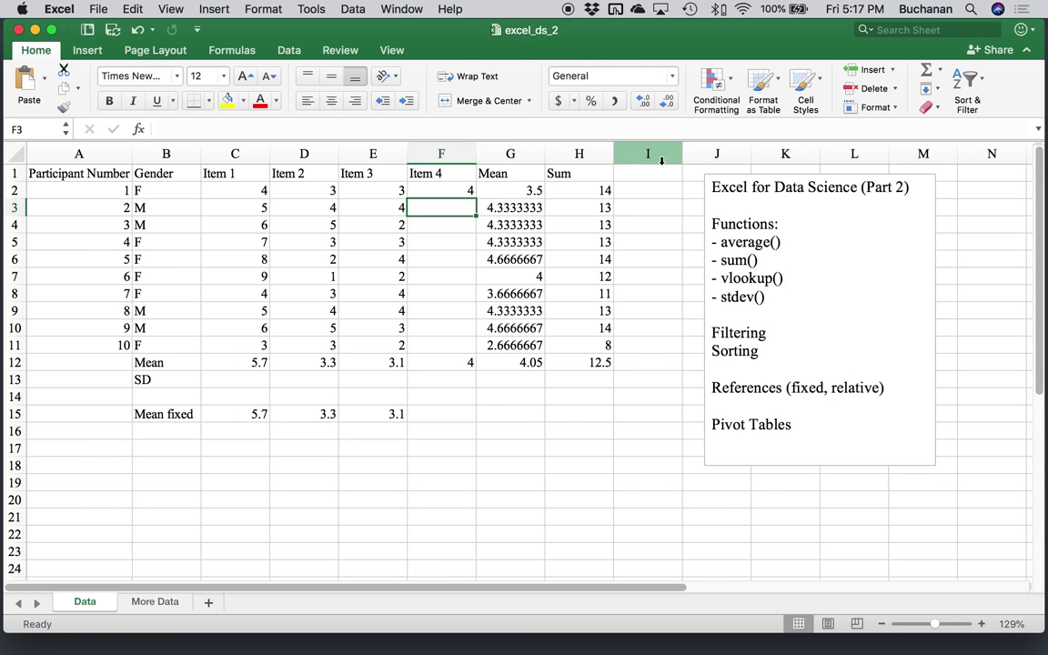
Step: Enter =vlookup(A3,'More Data'!A1:B11,2,false) in F3, returning participant 2's Item 4 score of 2
left_click(473, 191)
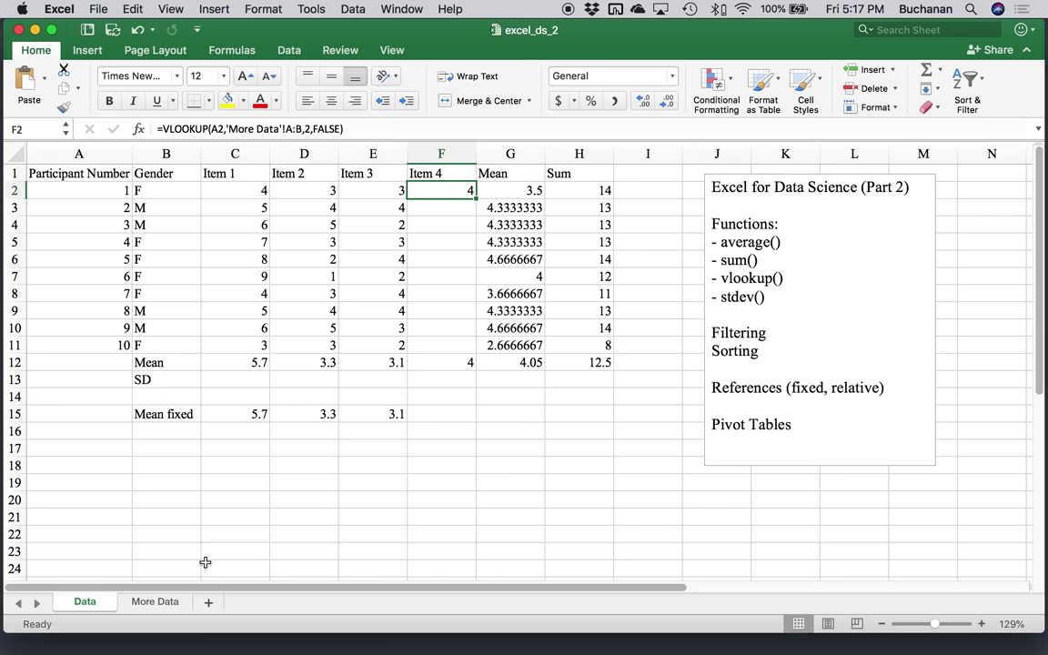
left_click(455, 213)
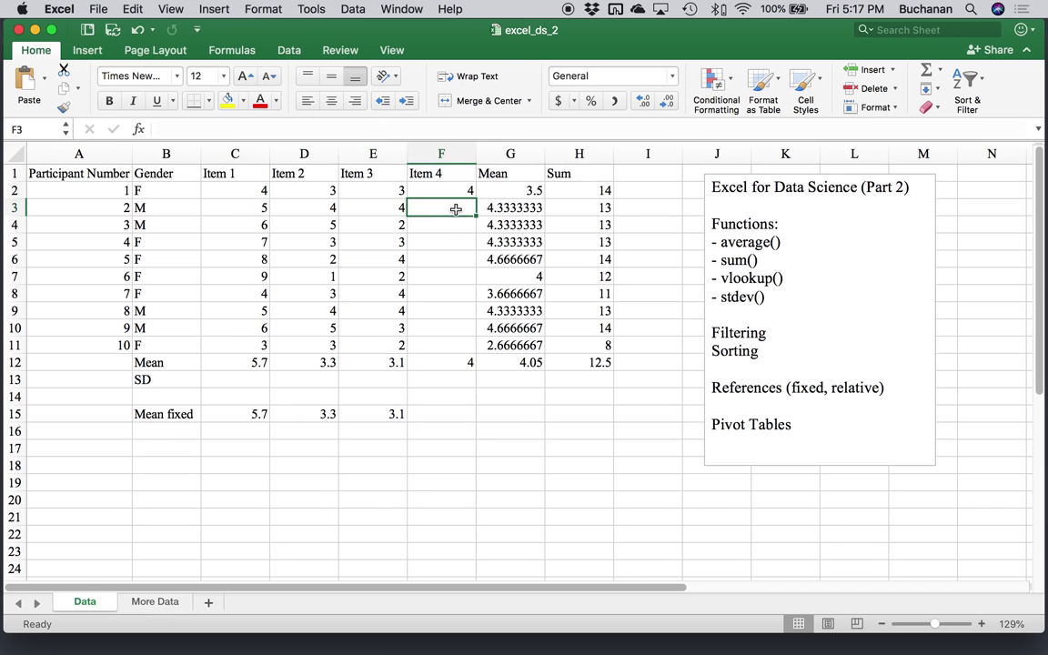
type("=vlookup(")
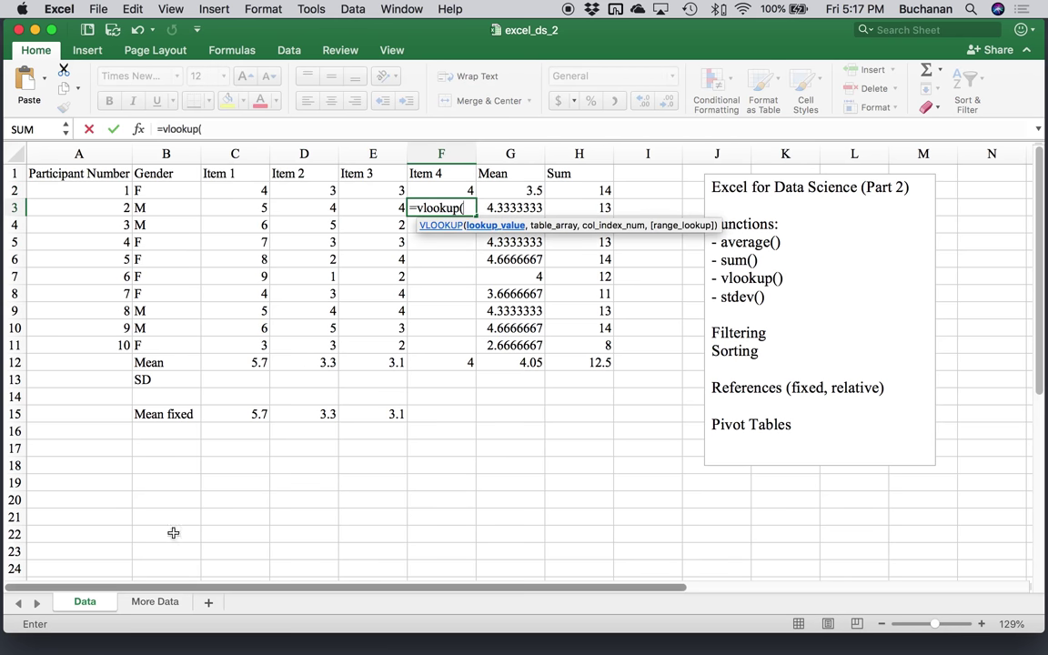
left_click(170, 207)
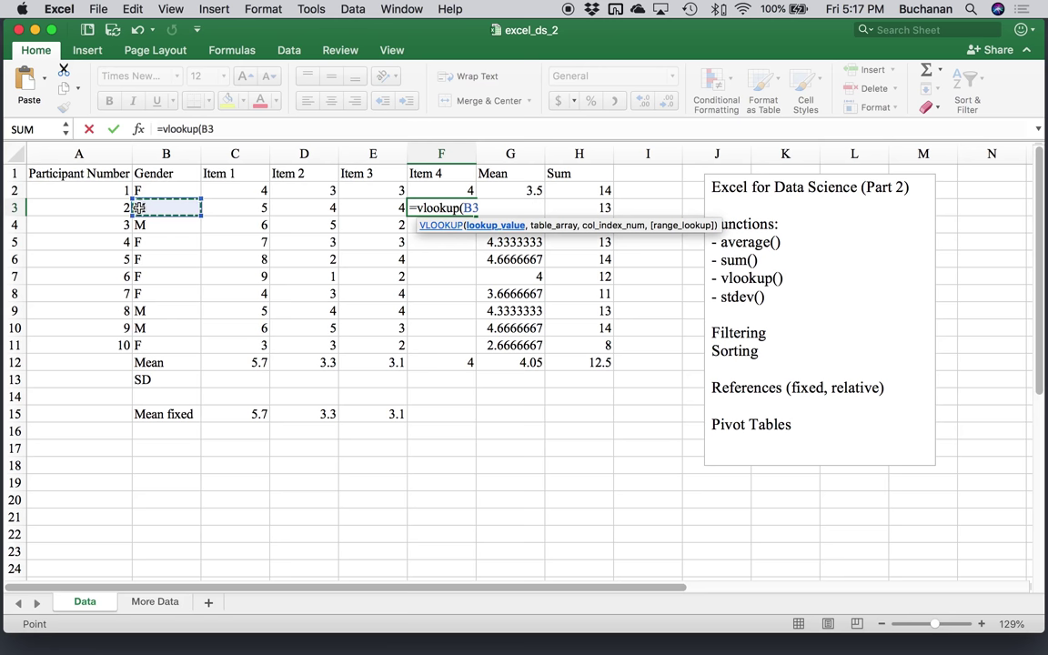
left_click(126, 208)
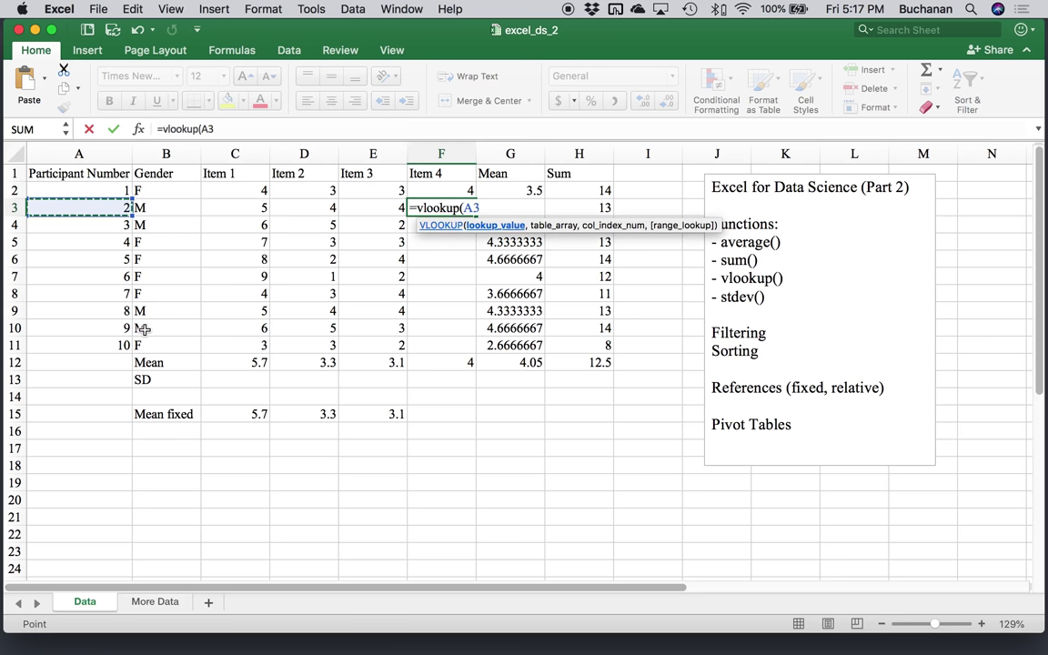
type(",")
left_click(152, 602)
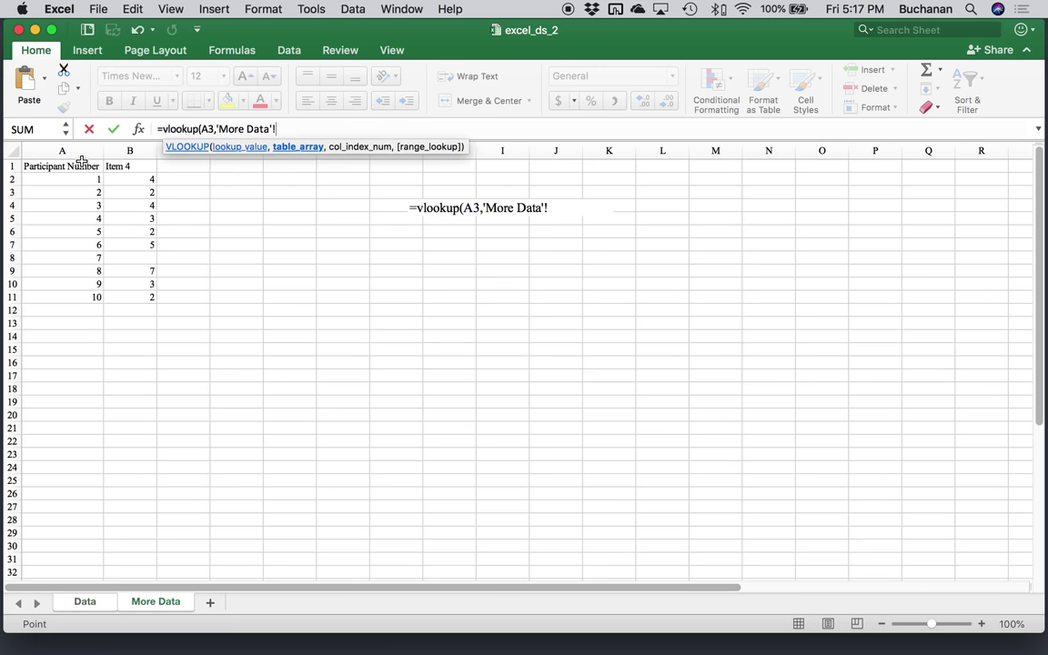
left_click_drag(82, 162, 152, 294)
type(",2,false)")
key("Return")
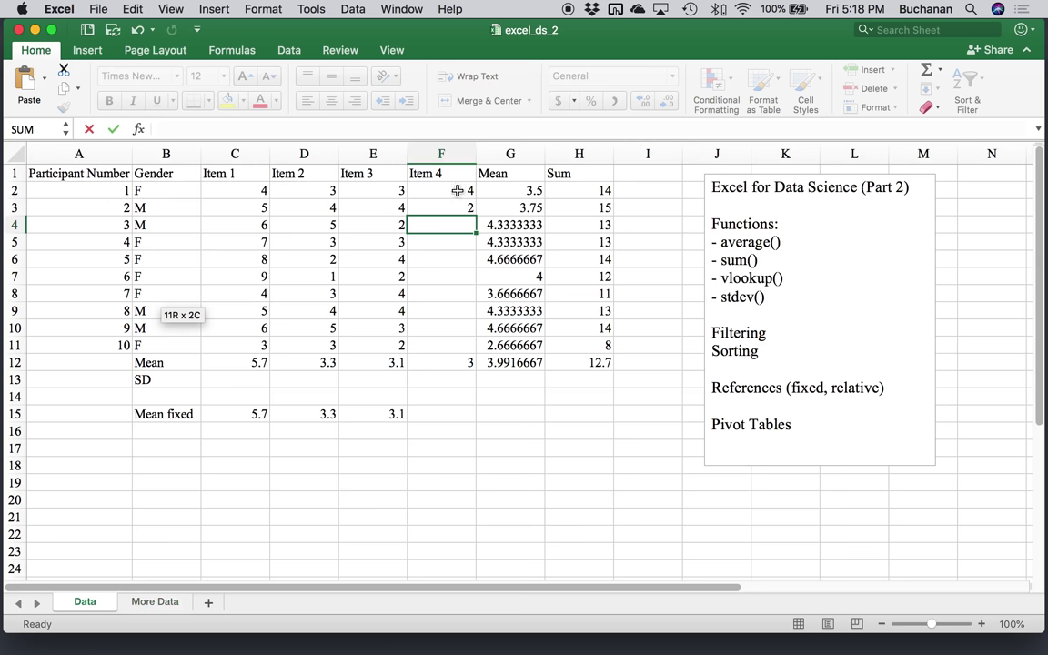
Step: Fill F3's lookup down to F11 and compare how each copied table range shifts by row
left_click(455, 190)
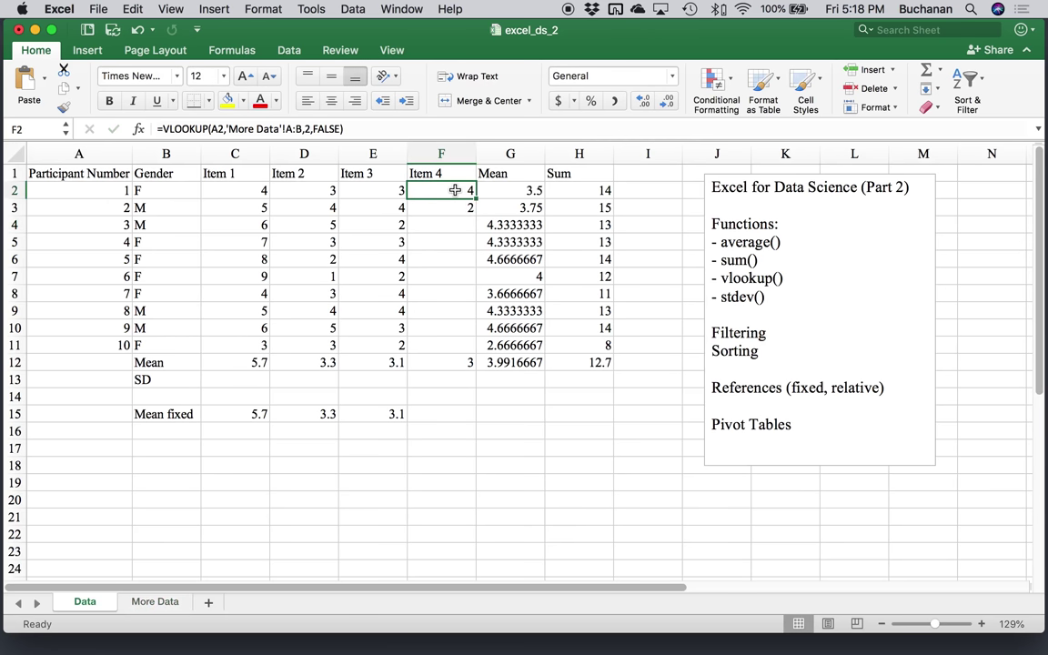
key("Down")
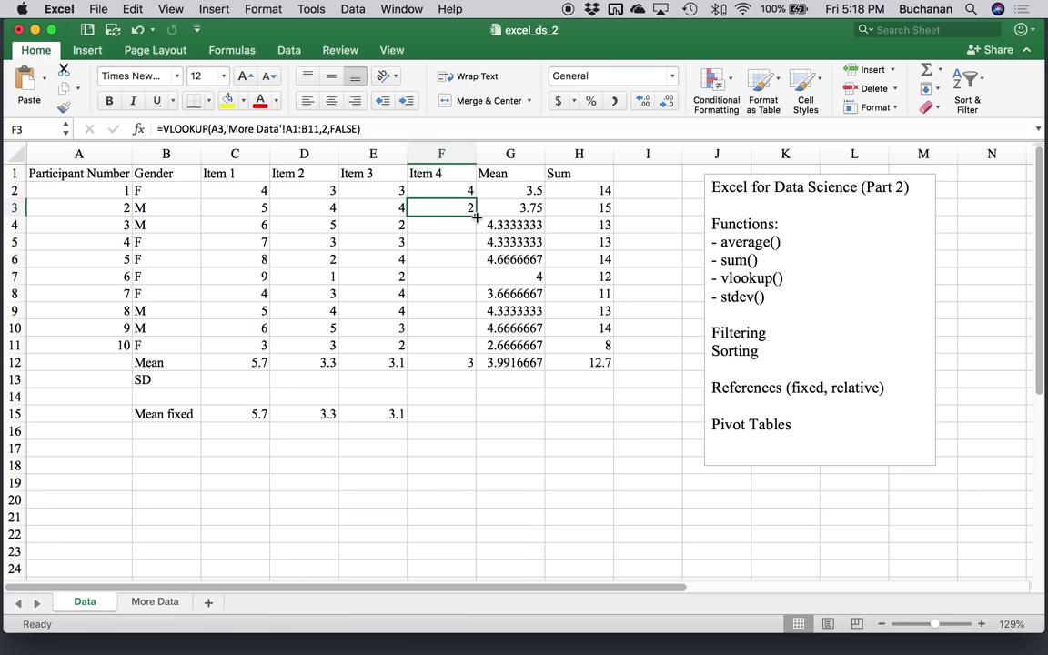
double_click(474, 215)
left_click(468, 227)
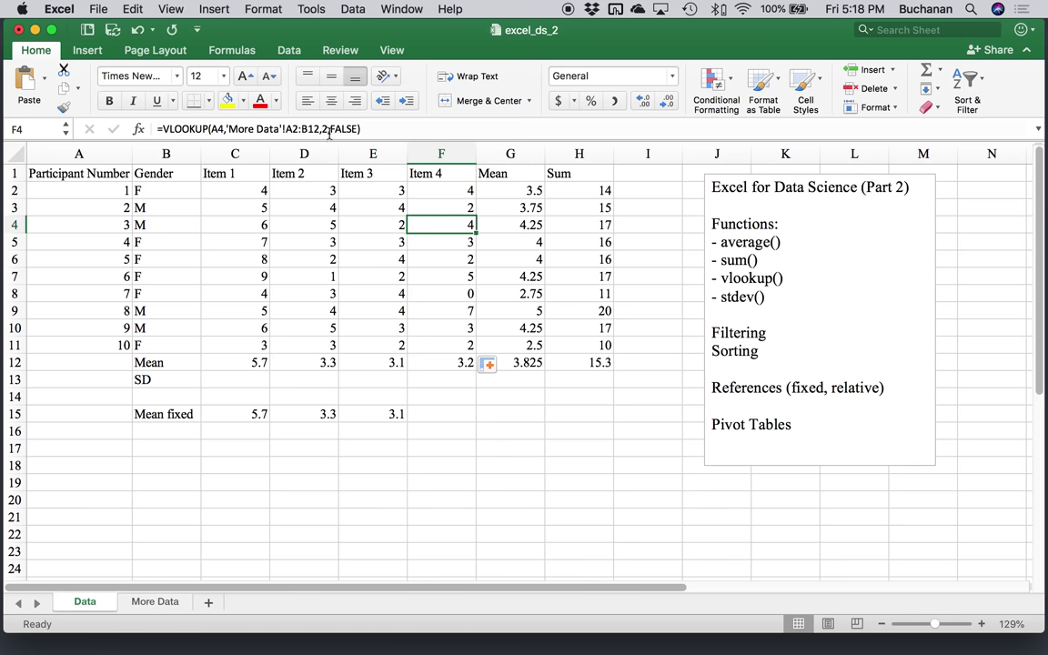
left_click(428, 207)
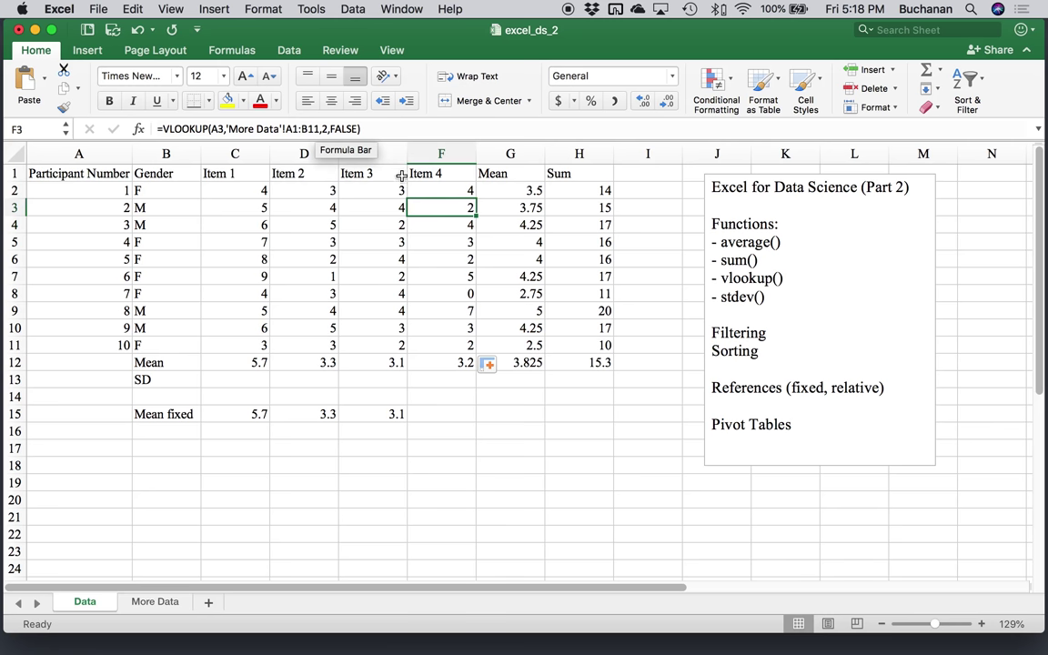
left_click(428, 226)
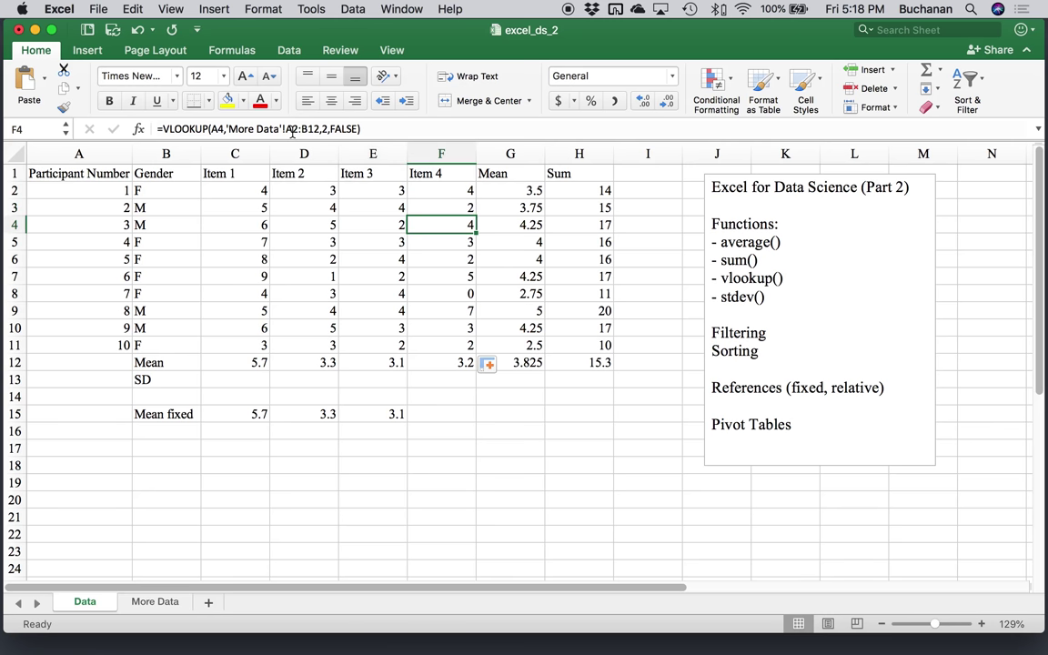
key("Down")
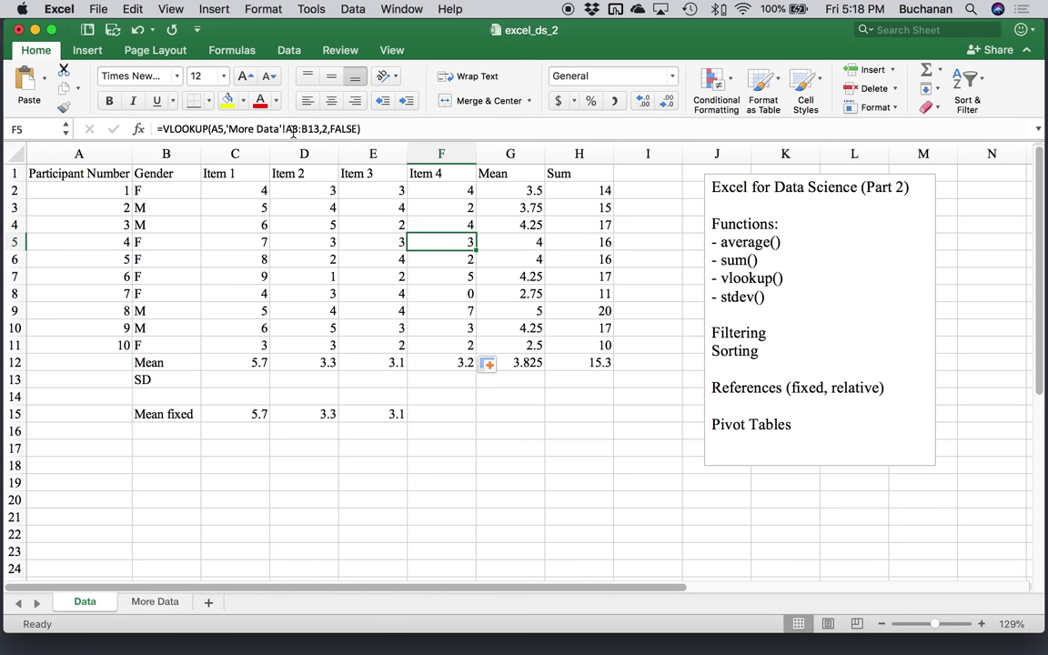
left_click(443, 188)
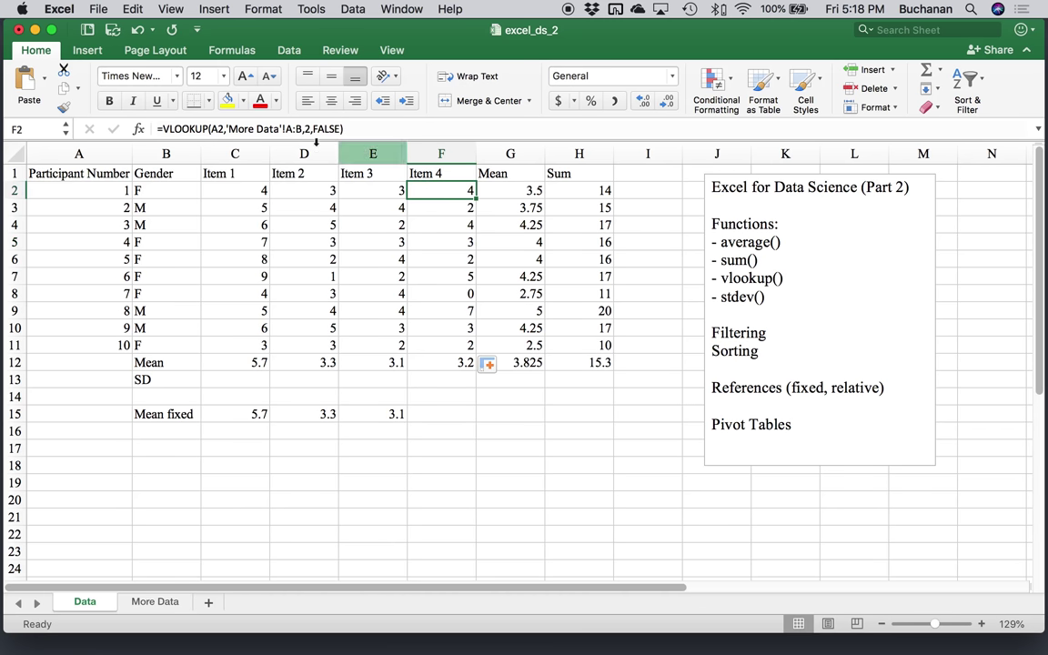
Step: Lock the lookup tables: F2 to $A:$B and F3 to 'More Data'!$A$1:$B$11
left_click(285, 128)
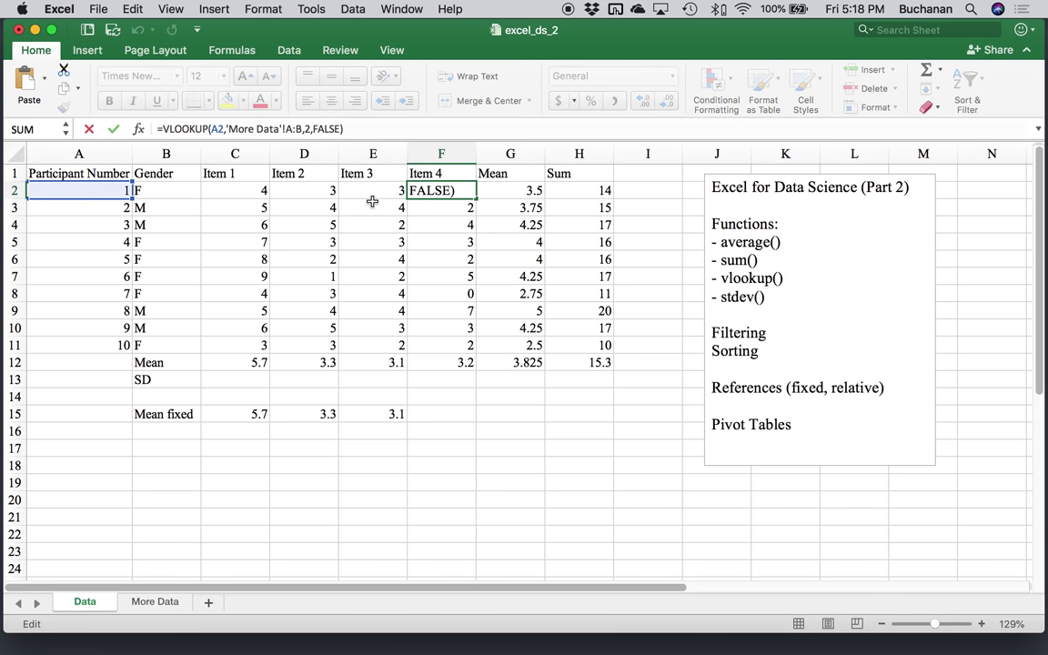
type("$A:$")
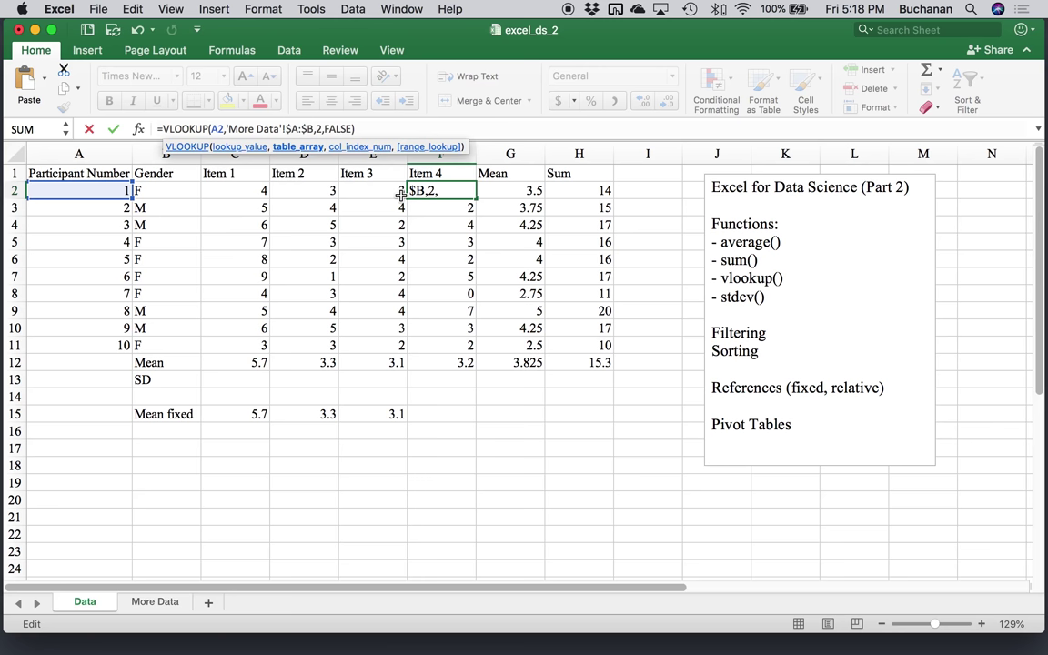
key("Return")
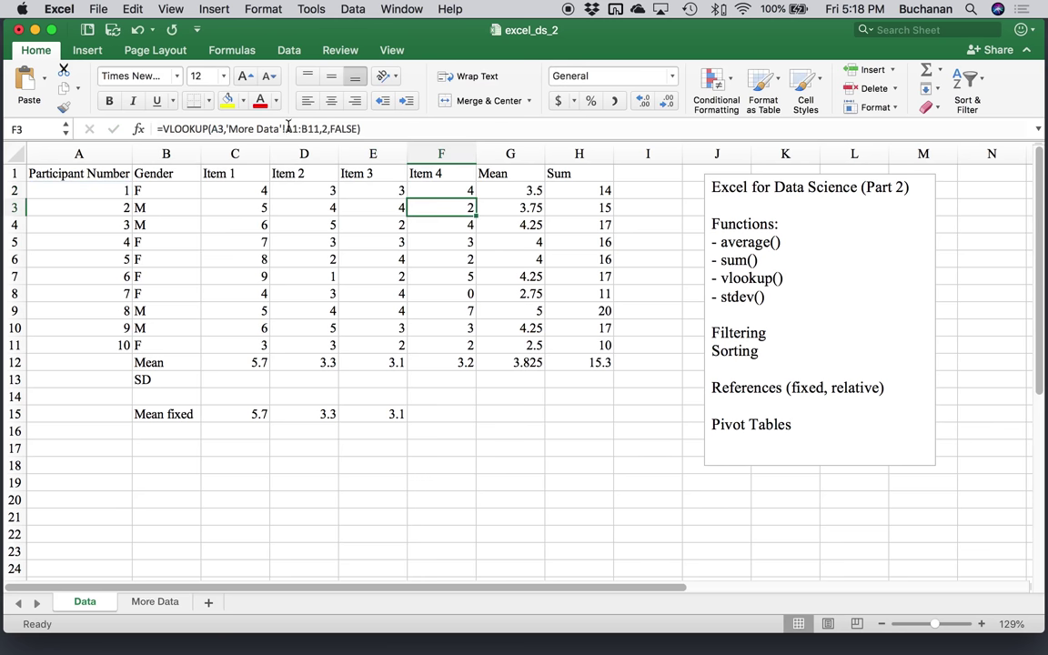
left_click(288, 129)
type("$A")
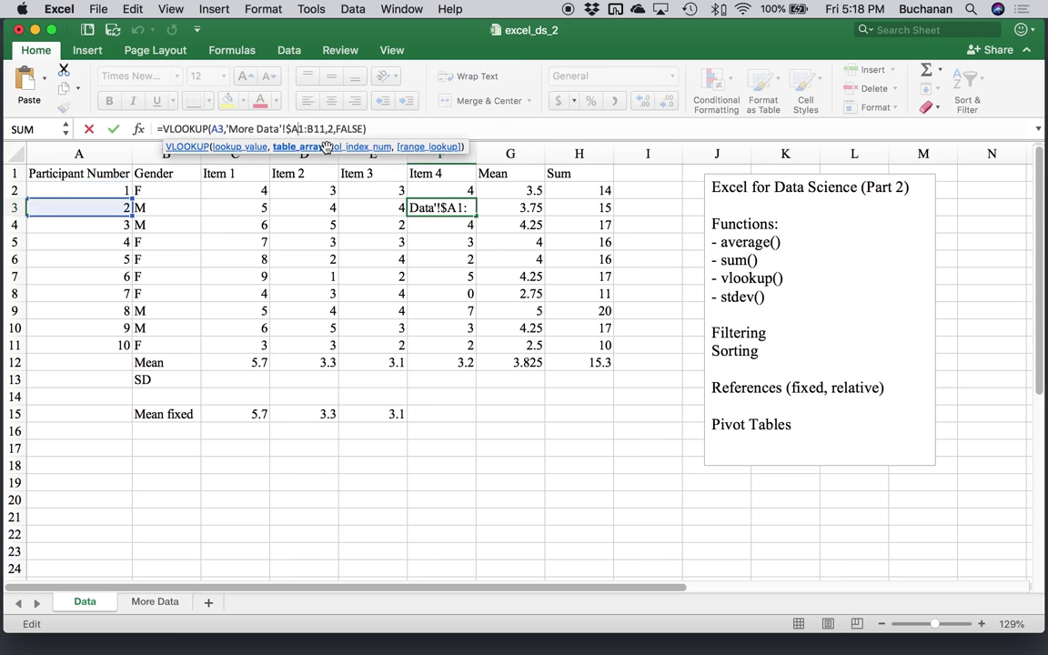
type("$")
key("Right")
key("Right")
type("$")
key("Right")
type("$")
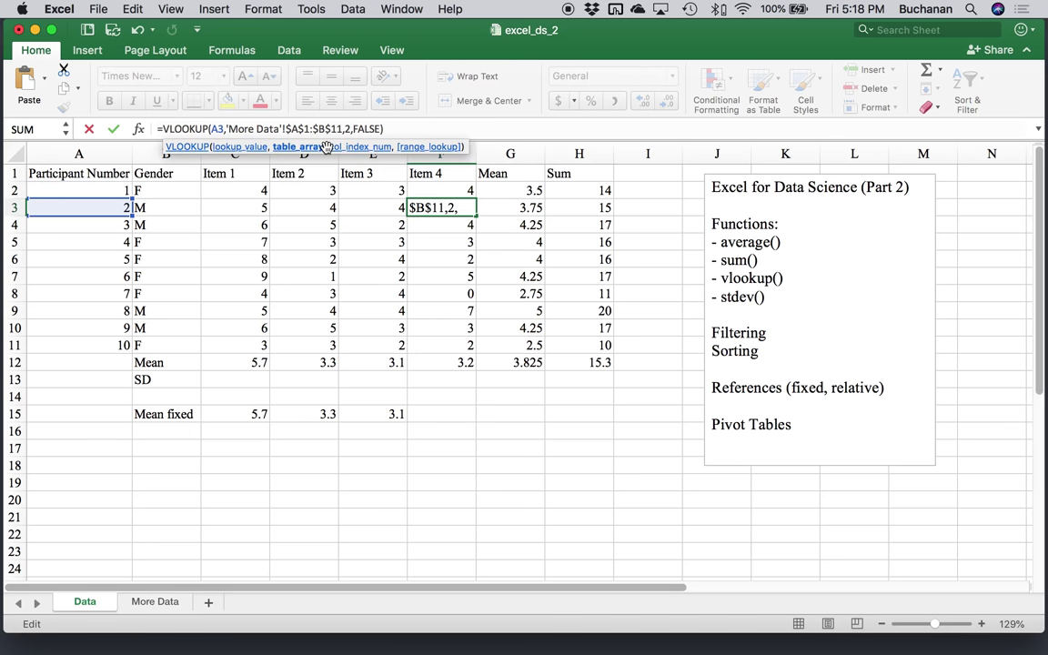
left_click(459, 209)
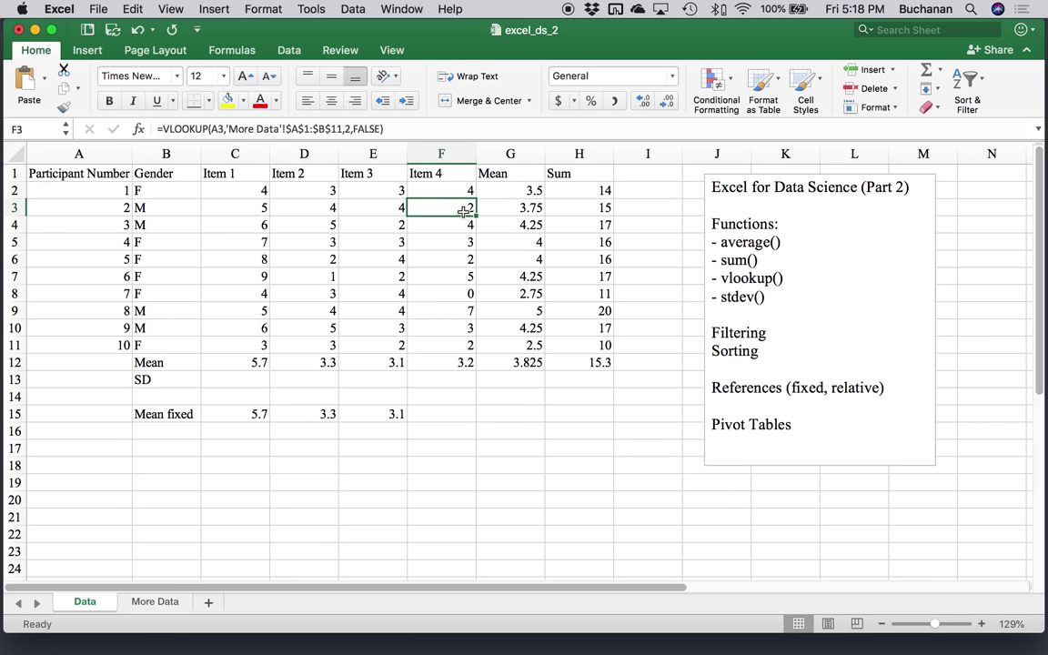
Step: Fill F3's lookup down to F12, then undo after F12 shows #N/A
left_click_drag(474, 215, 449, 362)
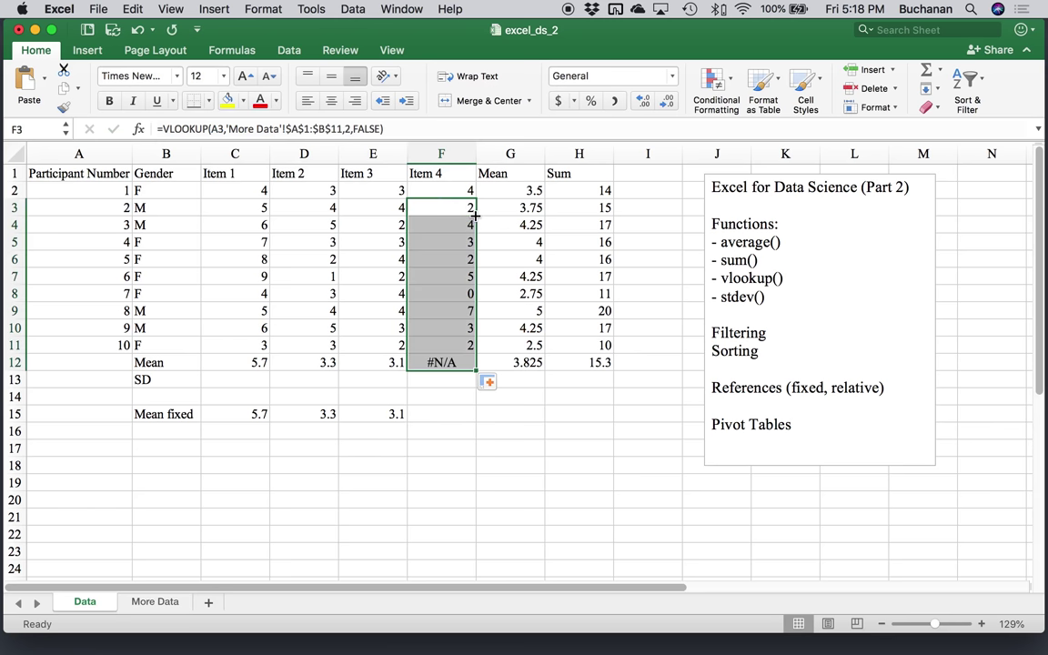
left_click(449, 362)
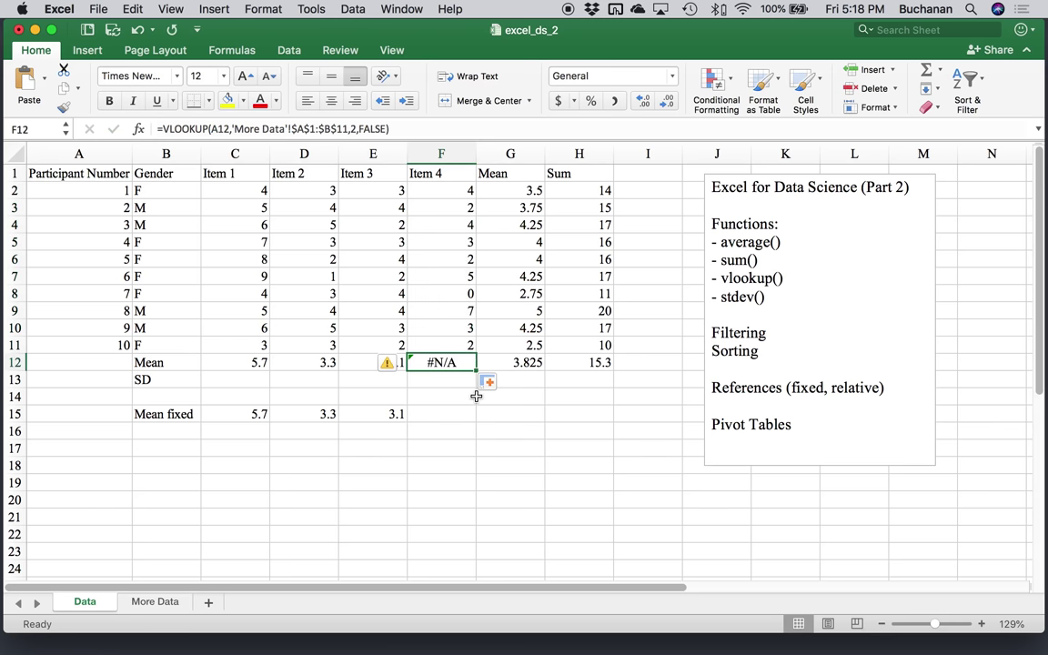
key("super+z")
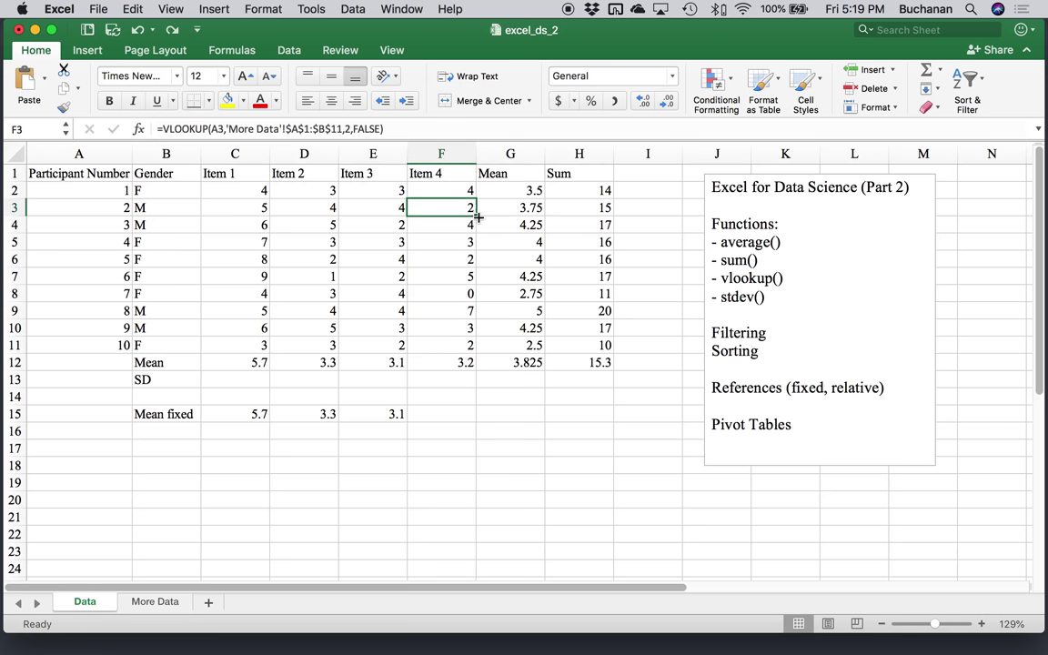
Step: Copy the fixed-range lookup down to F11 and check participant 7's blank Item 4 in F8
left_click_drag(475, 215, 459, 348)
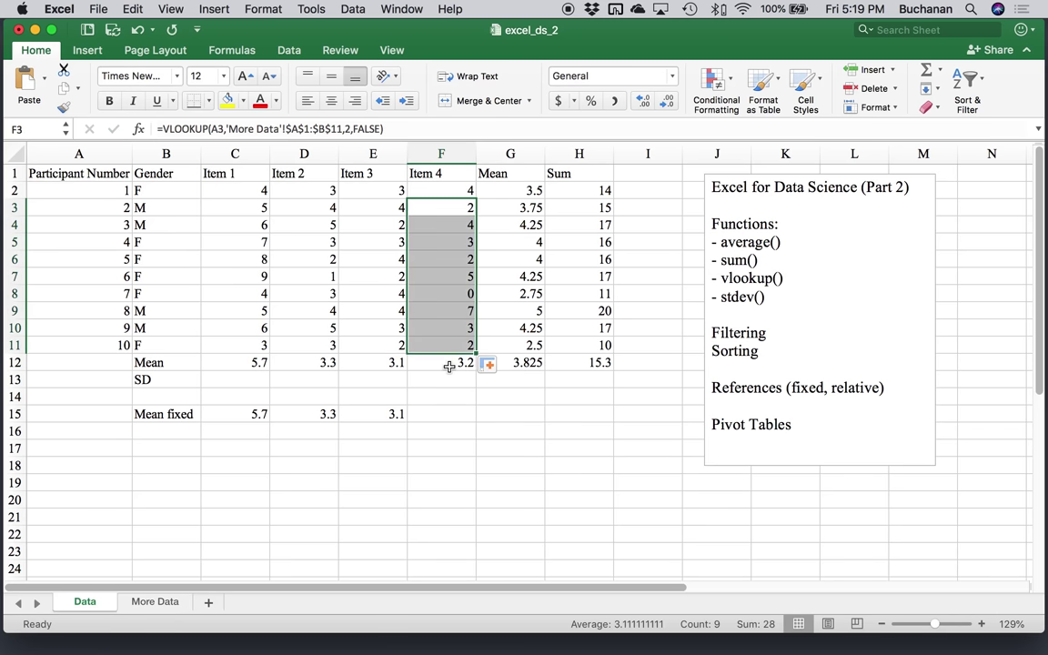
left_click(438, 192)
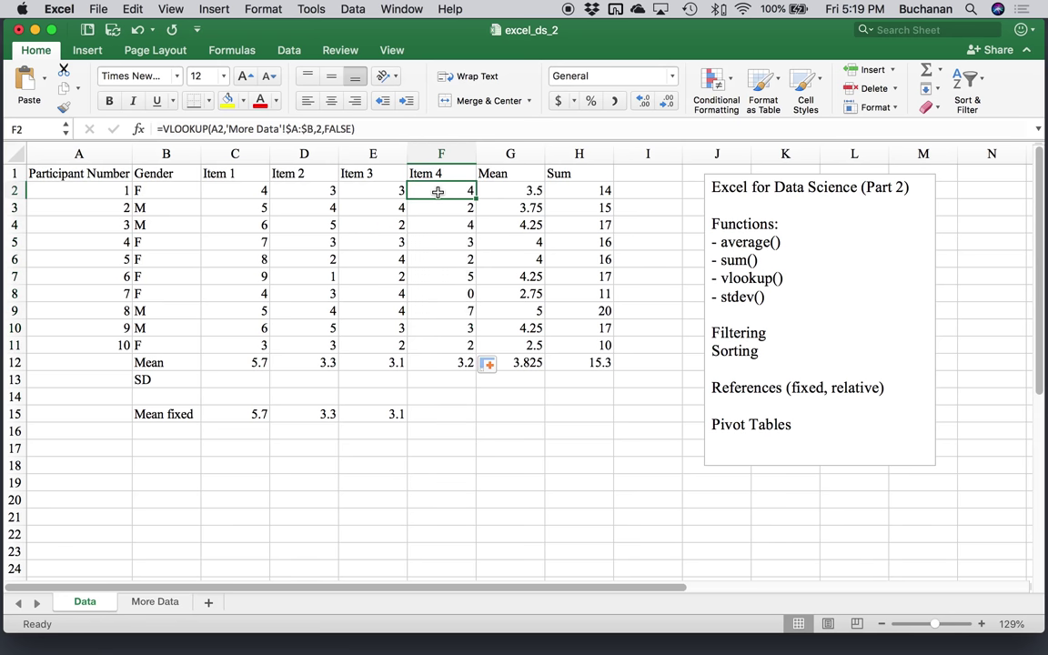
left_click(160, 602)
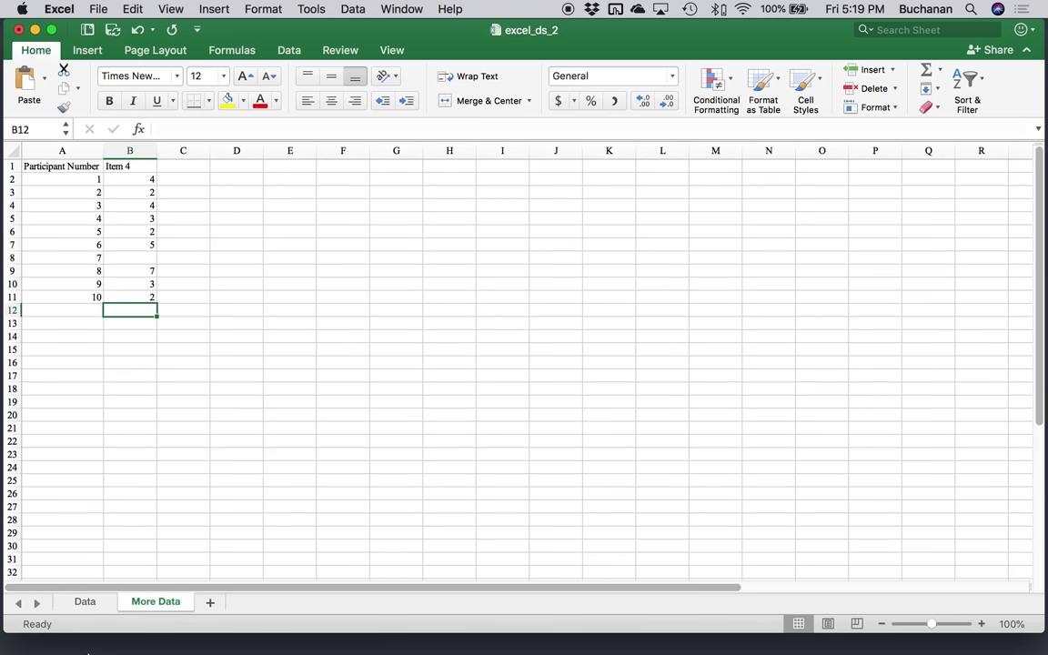
left_click(84, 601)
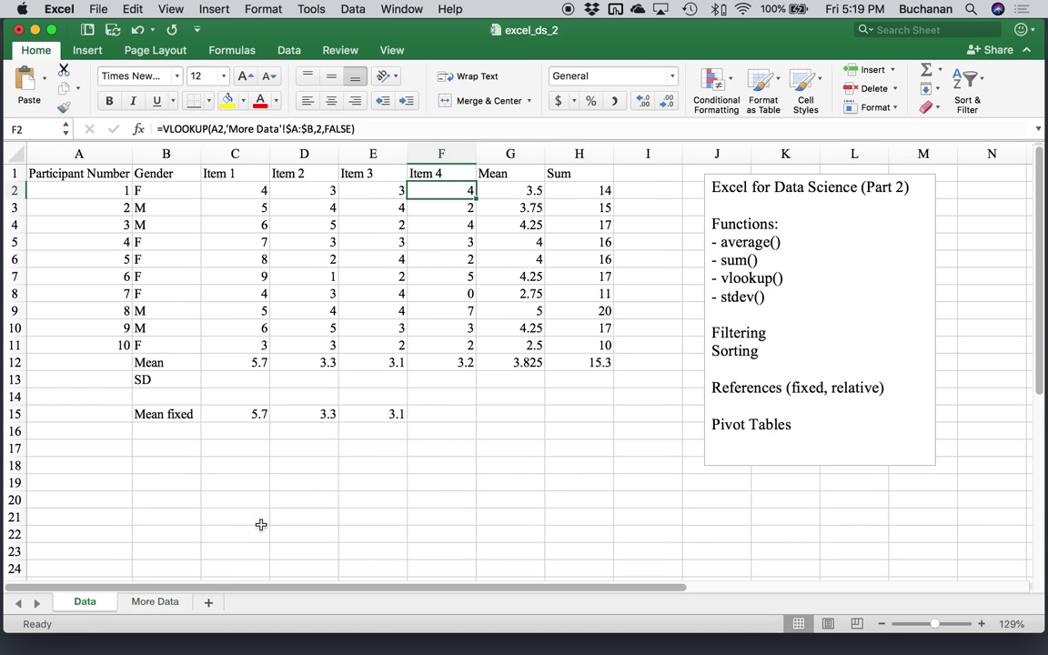
left_click(156, 602)
left_click(133, 255)
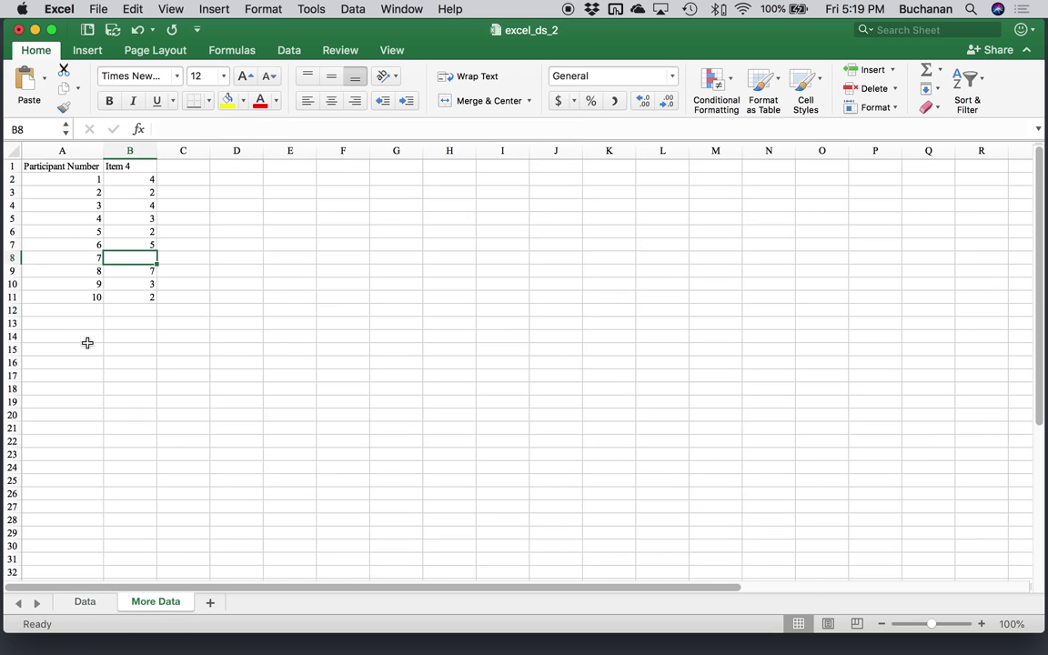
left_click_drag(78, 258, 139, 258)
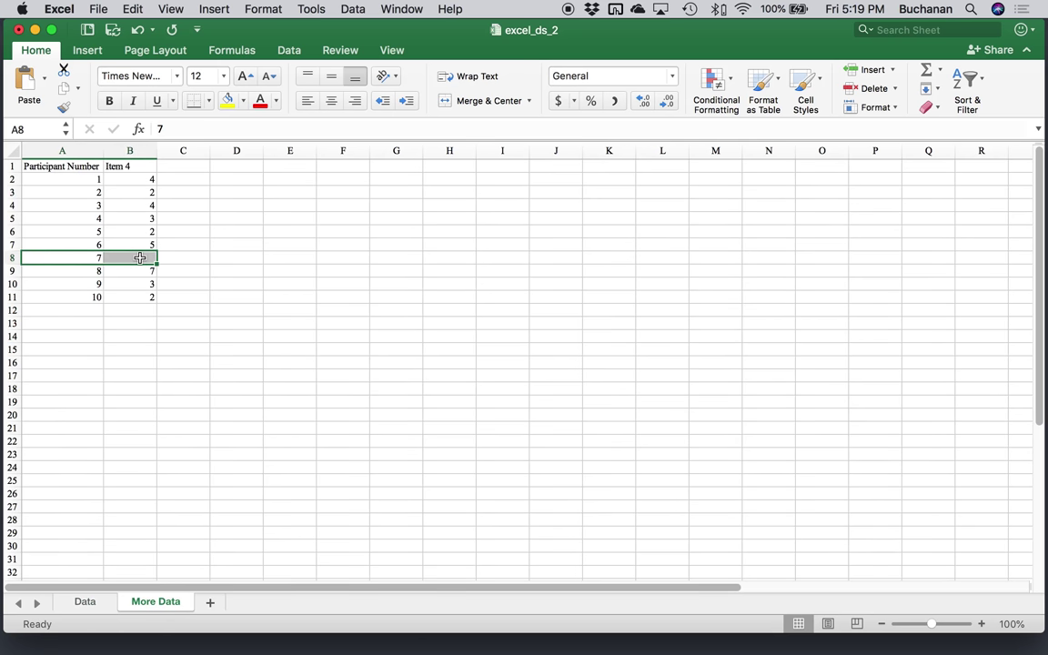
left_click(87, 602)
scroll(395, 334, "up", 3)
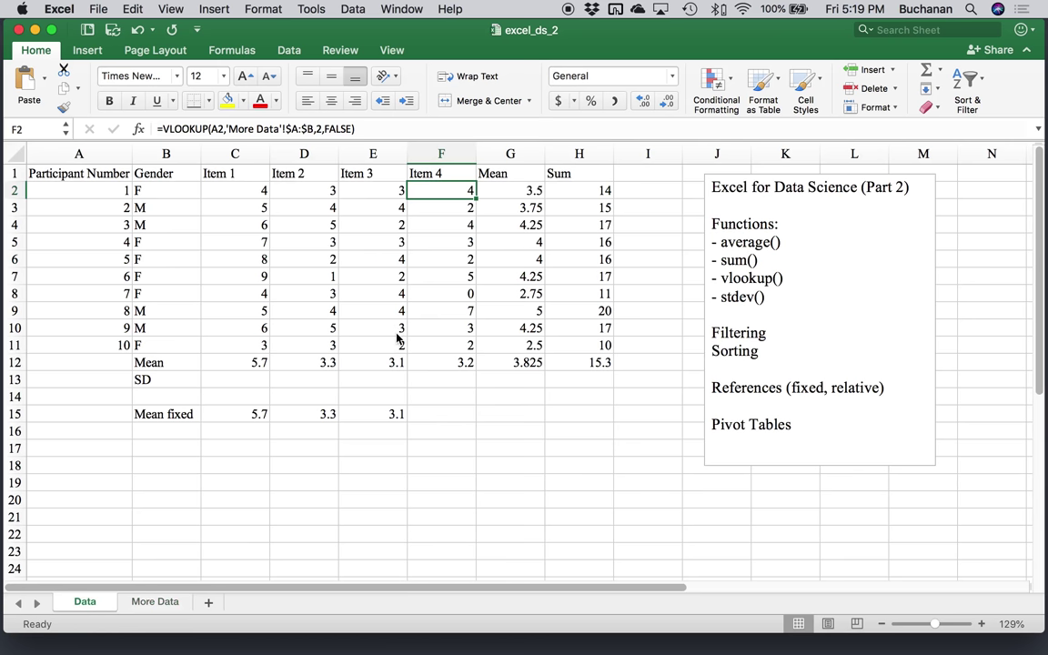
left_click(433, 291)
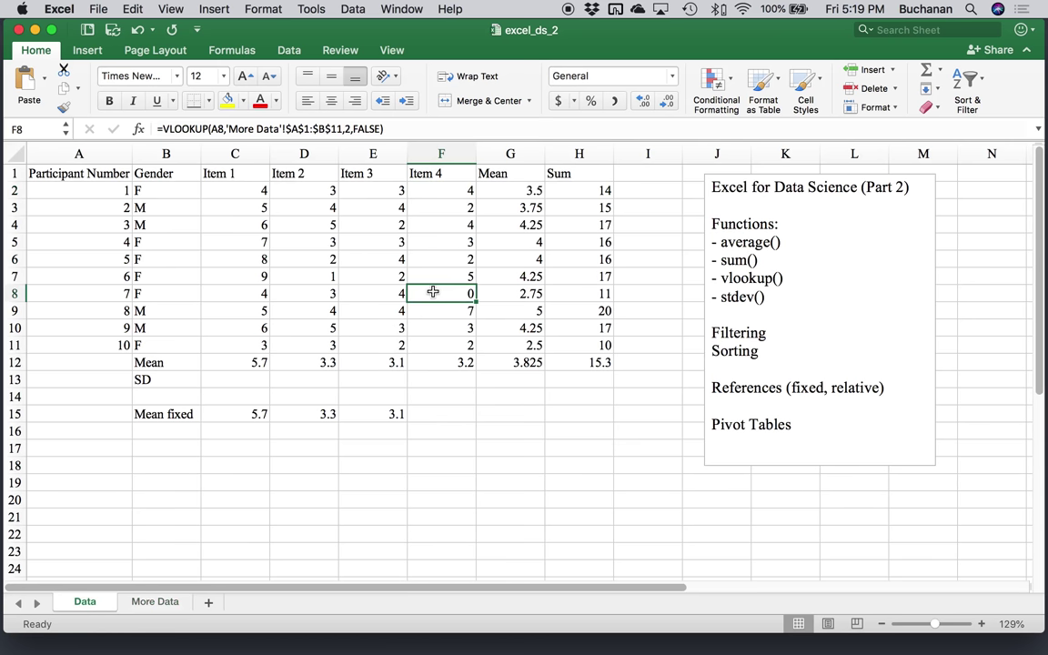
Step: Enter NA as participant 7's Item 4 in B8 of the More Data sheet
left_click(173, 600)
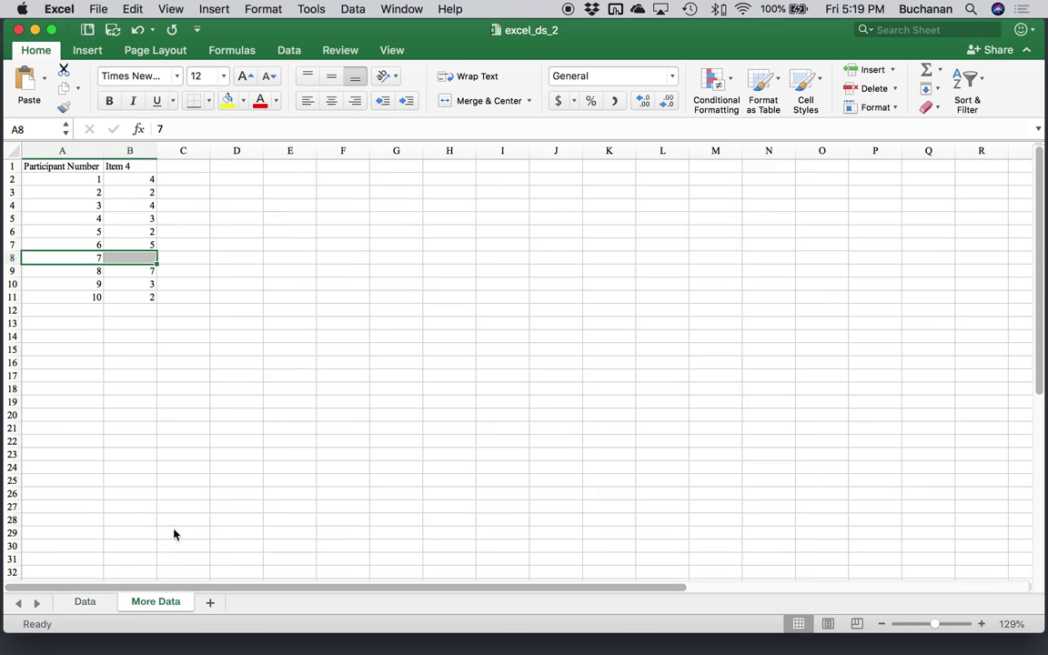
left_click(129, 258)
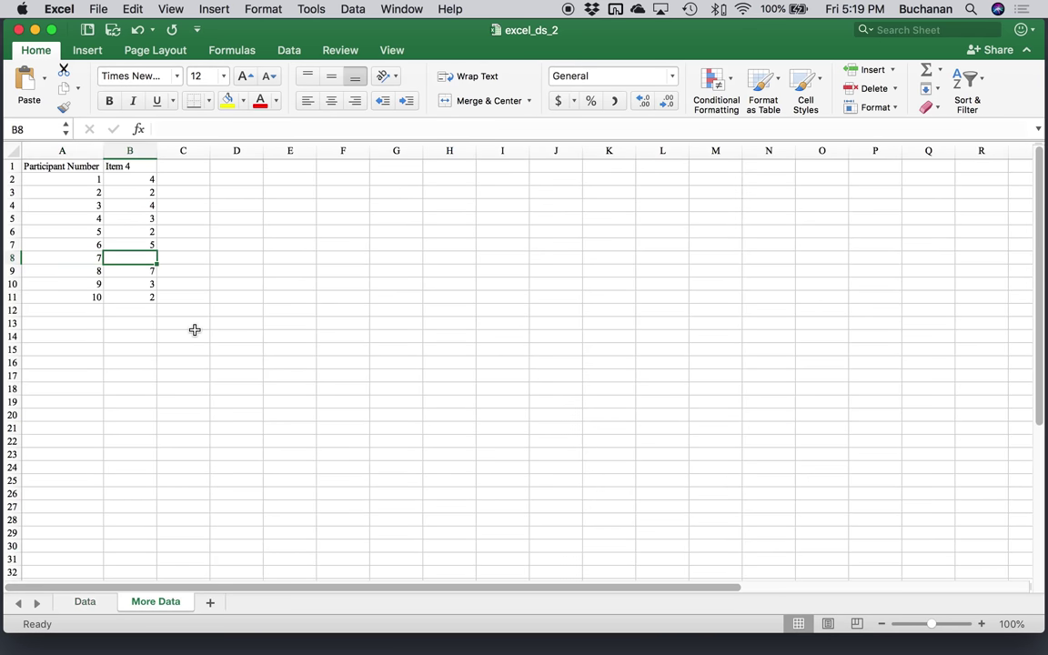
type("NA")
key("Return")
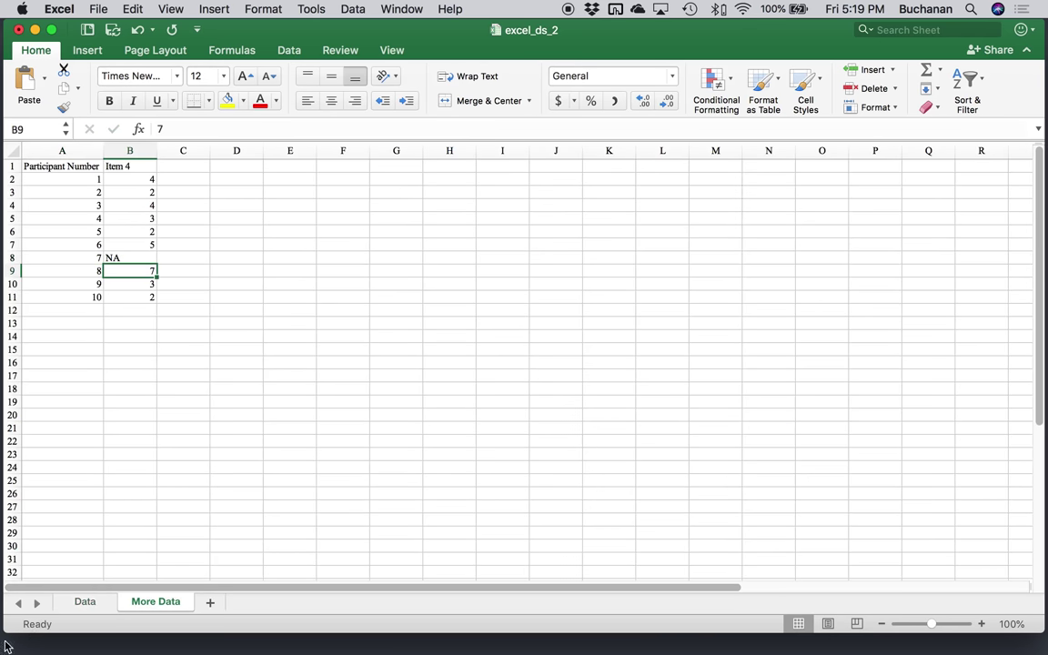
left_click(65, 604)
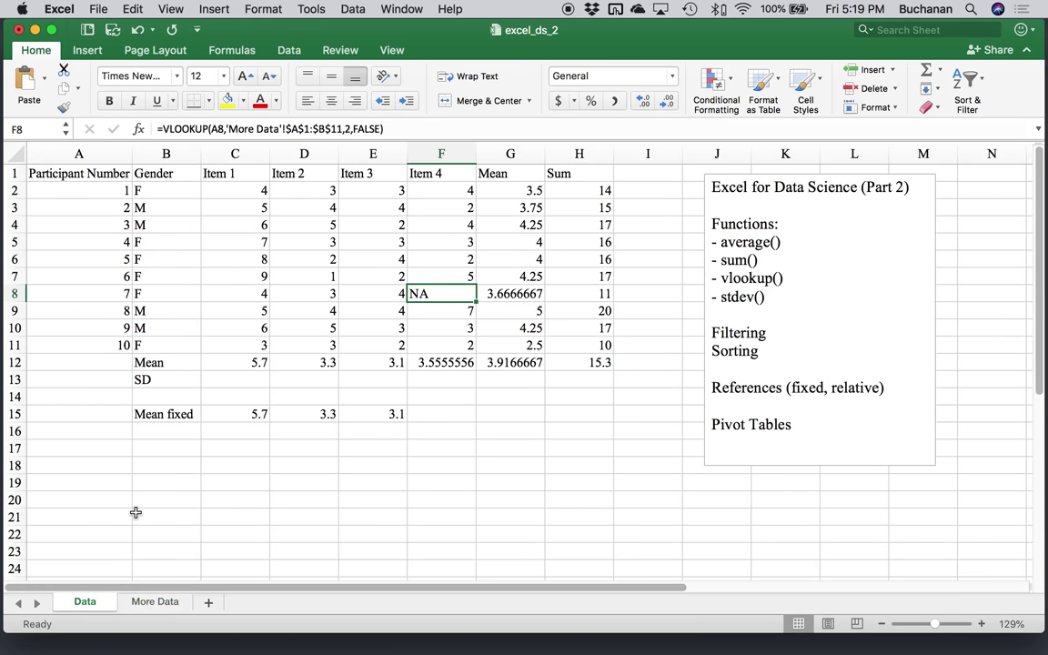
Step: Clear participant 7's cells A8:B8 on the More Data sheet
left_click(156, 602)
left_click_drag(82, 257, 128, 257)
left_click(85, 602)
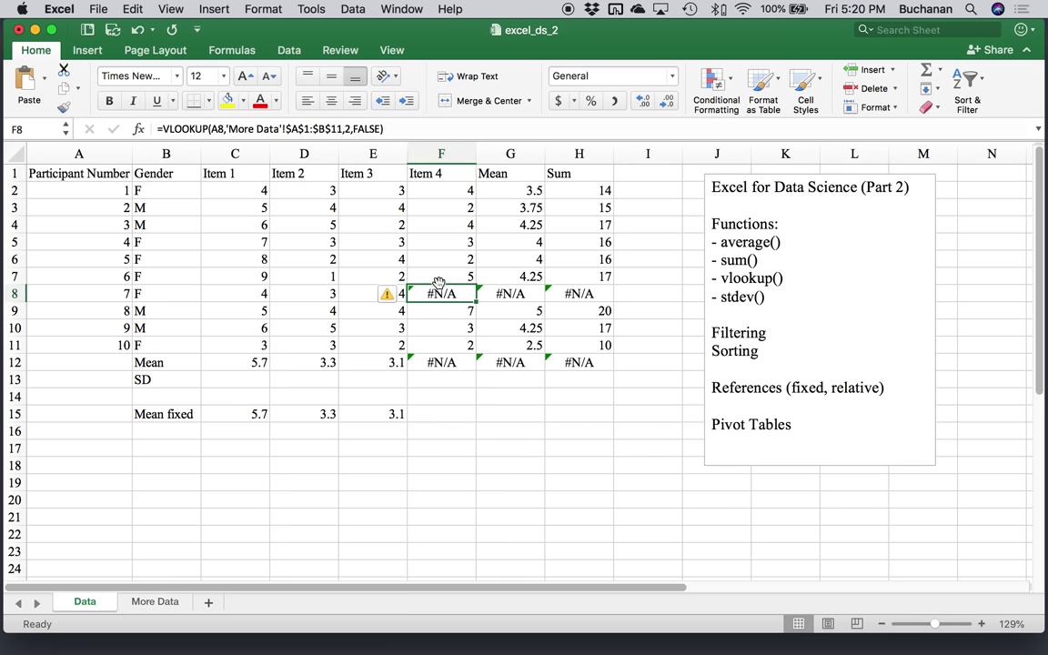
Step: Paste F8's lookup result back as a plain value, then undo the paste
key("super+c")
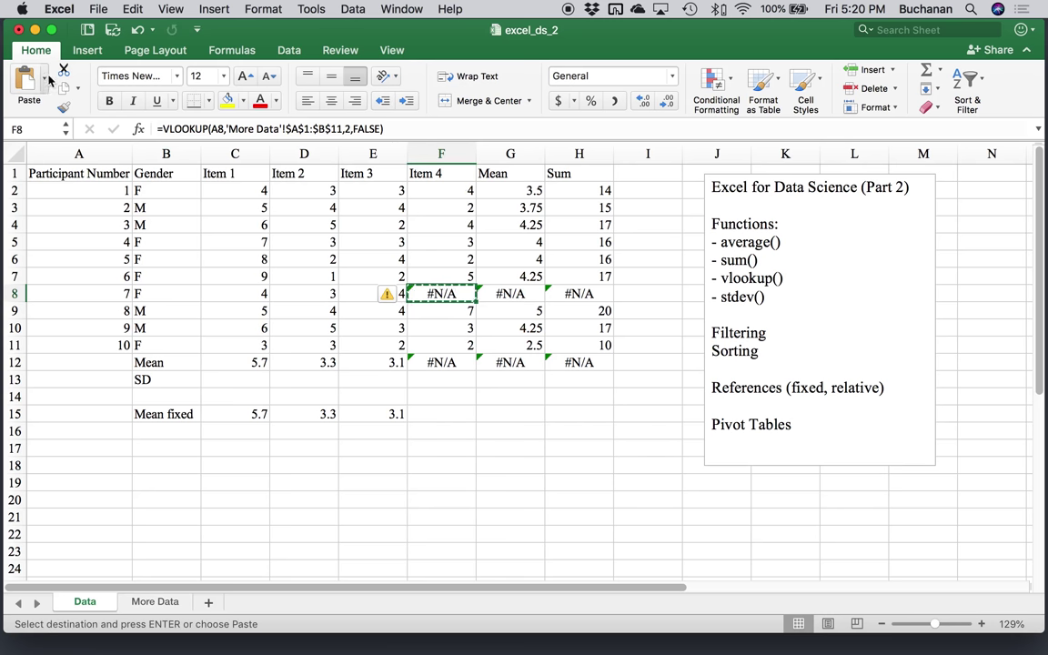
left_click(43, 80)
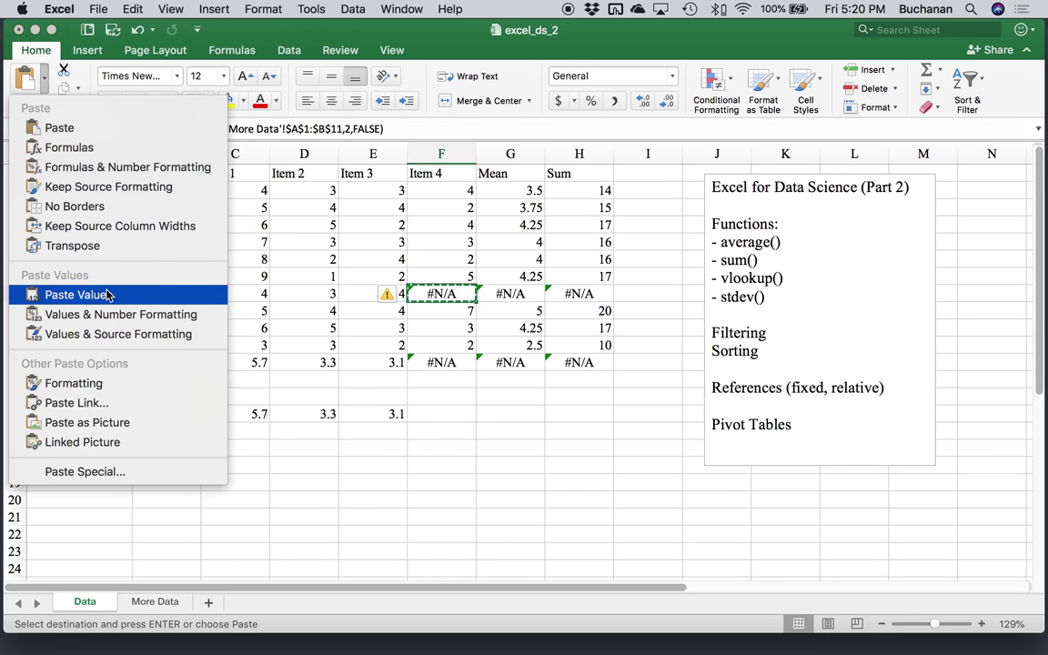
left_click(94, 261)
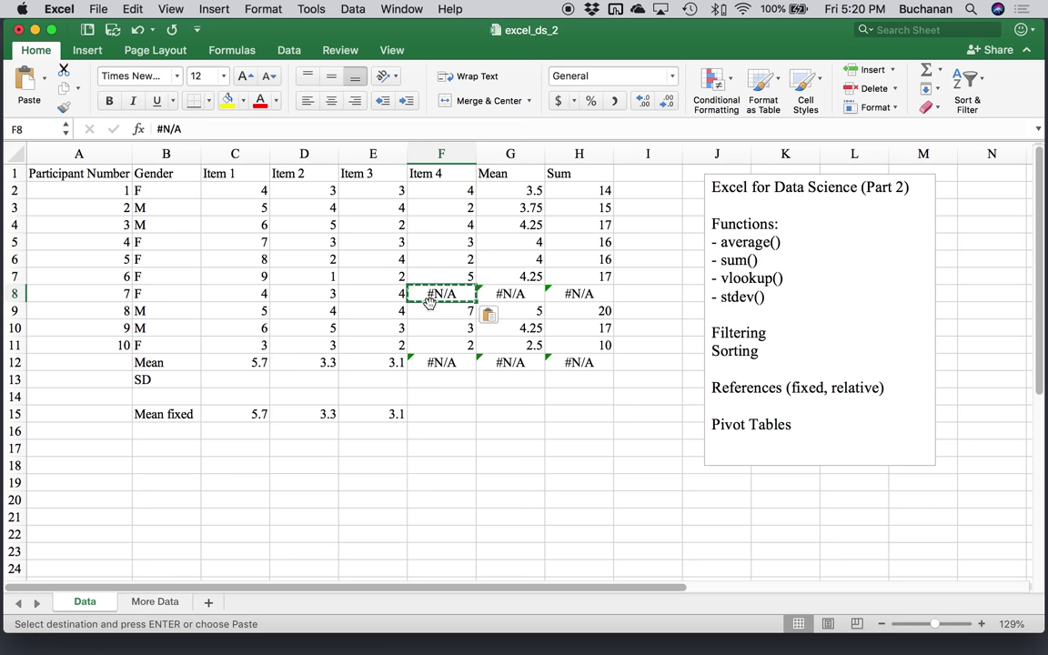
key("super+z")
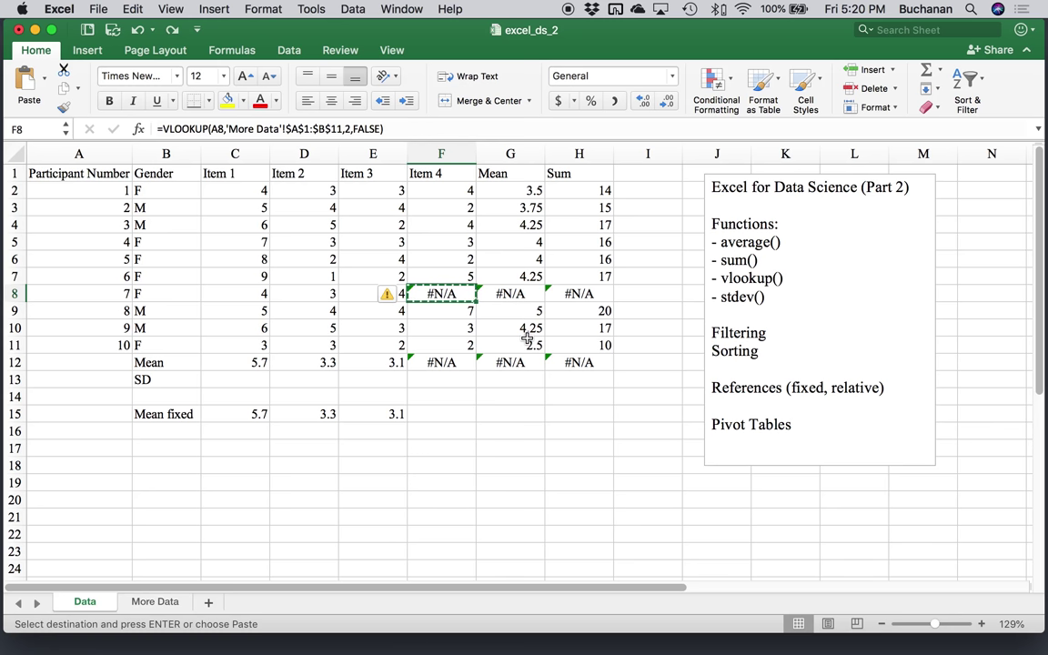
Step: Re-enter 7 in A8 and NA in B8 on More Data so F8 shows NA again
left_click(169, 602)
left_click(92, 260)
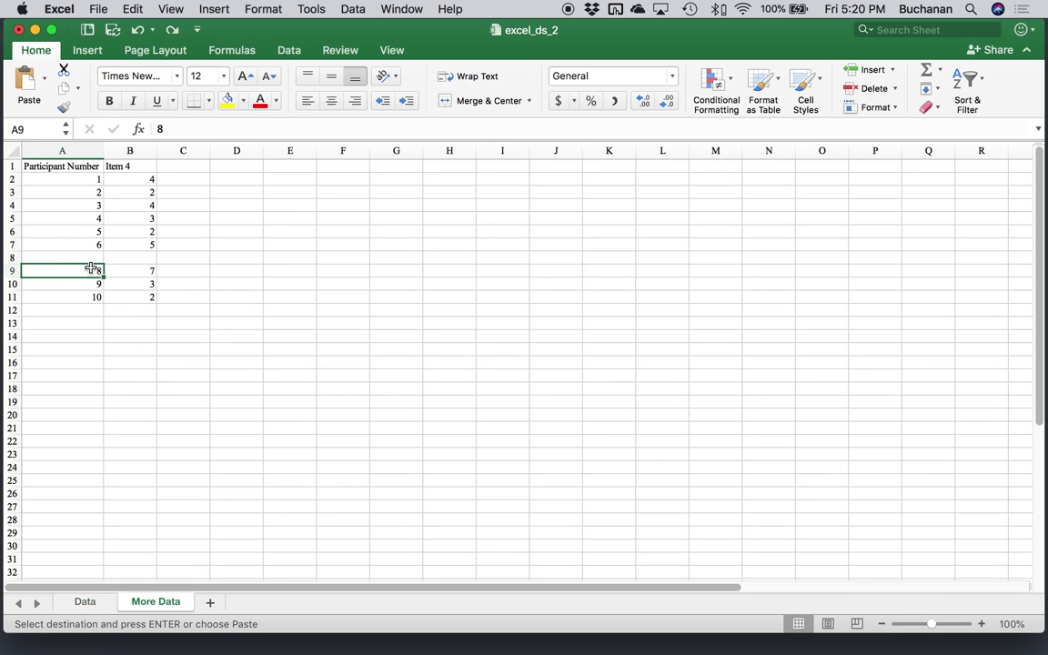
type("7`")
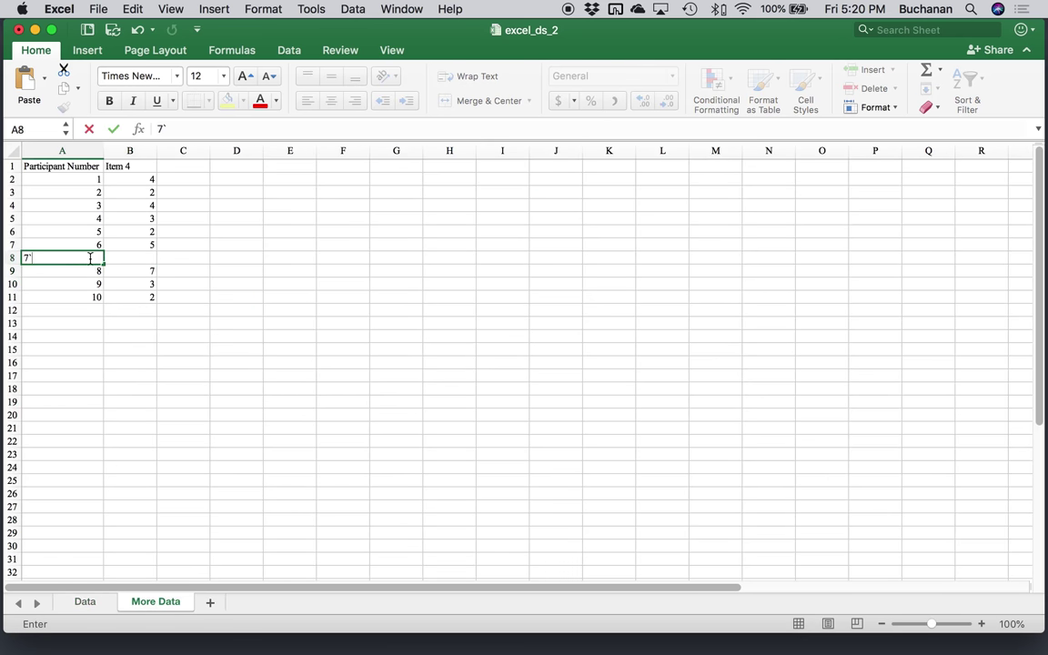
key("Tab")
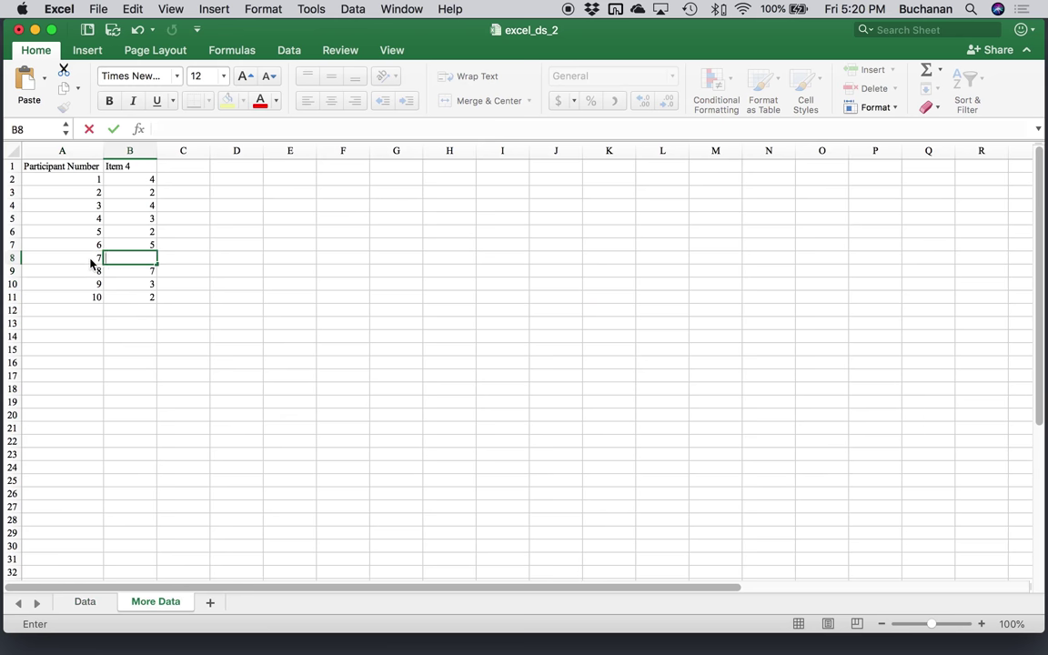
type("NA")
key("Return")
left_click(87, 602)
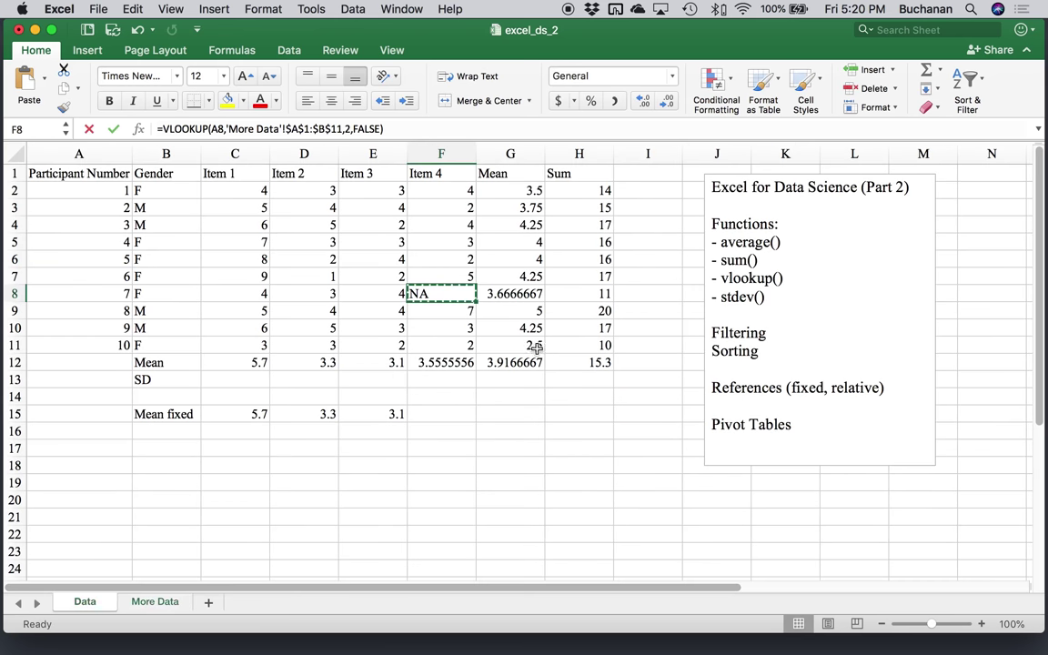
scroll(421, 300, "up", 3)
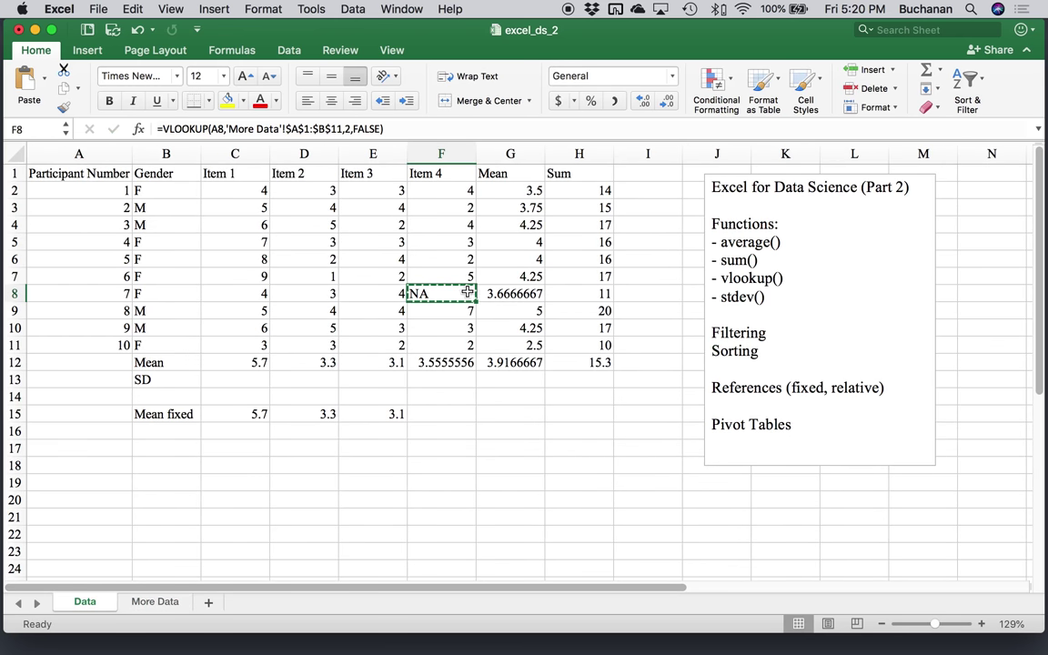
left_click(411, 350)
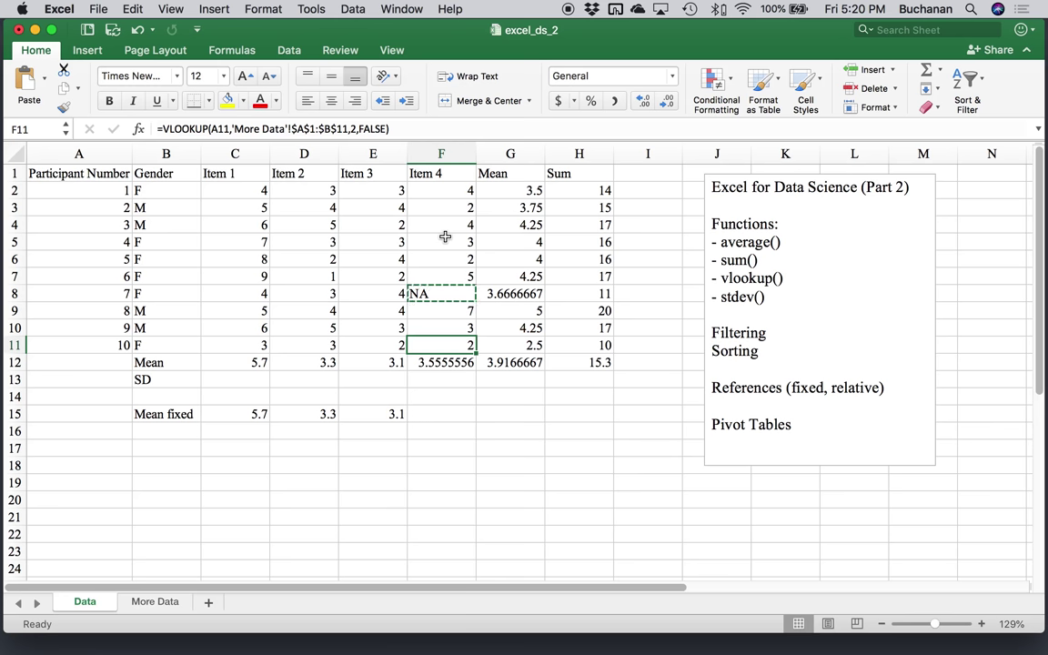
Step: Enter =STDEV(C2:C11) in C13 and copy it across through H13
scroll(239, 386, "right", 1)
left_click(246, 375)
type("=stdev(")
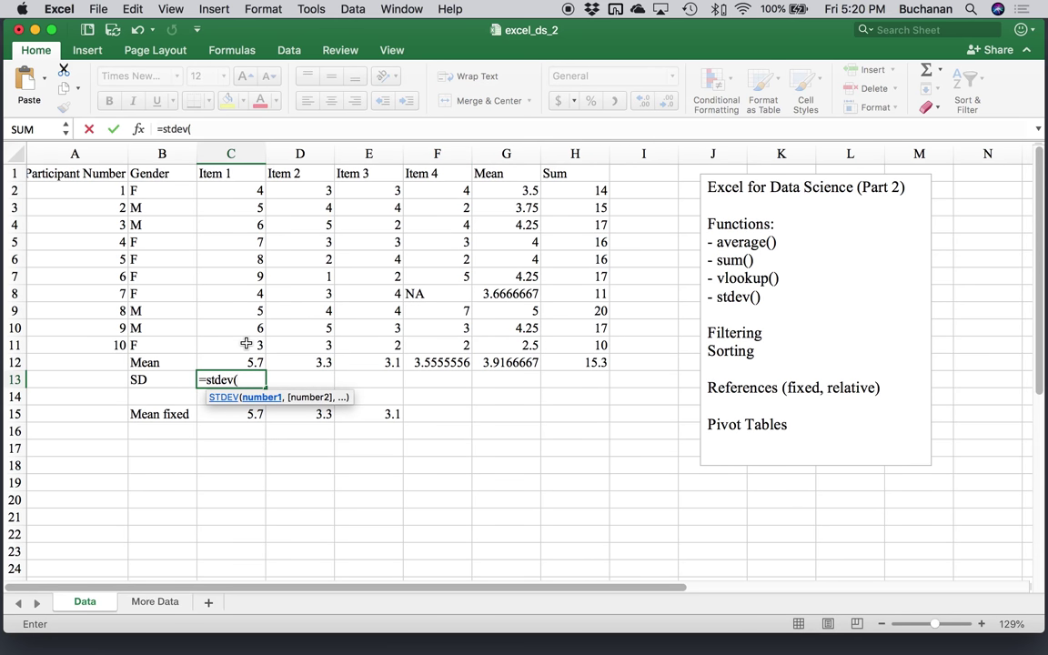
left_click_drag(245, 343, 248, 188)
key("Return")
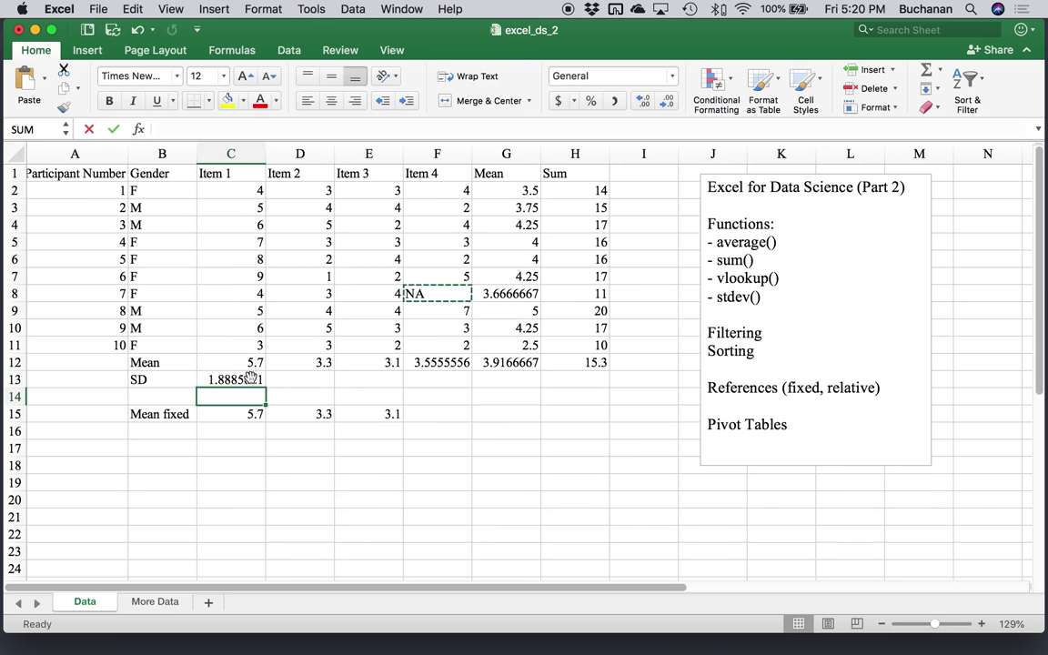
left_click(251, 378)
left_click_drag(266, 388, 590, 378)
left_click(567, 385)
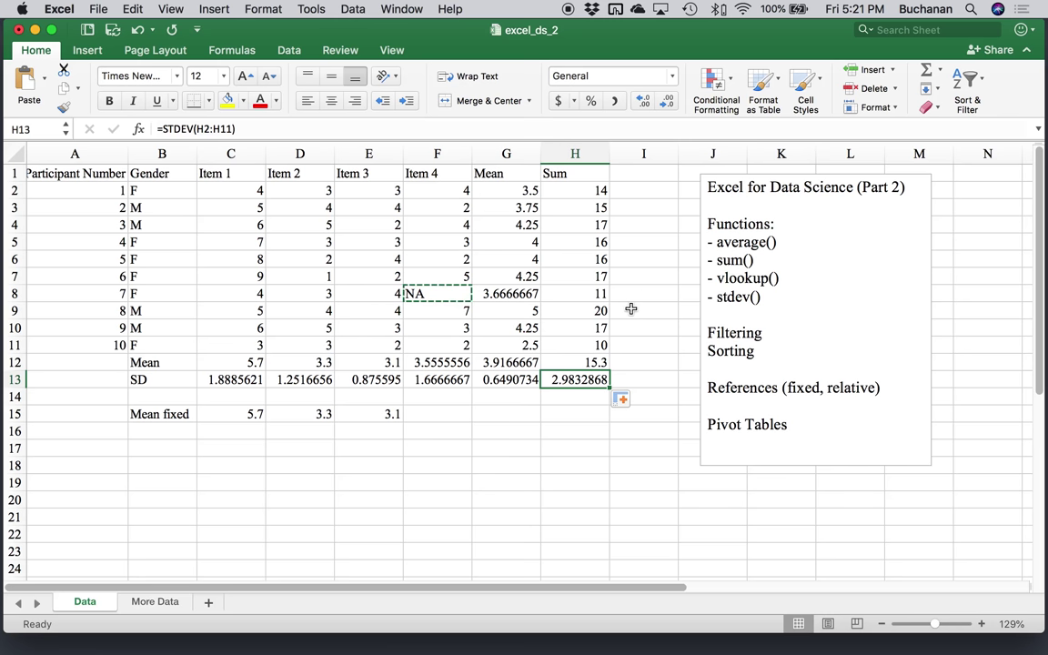
left_click(418, 267)
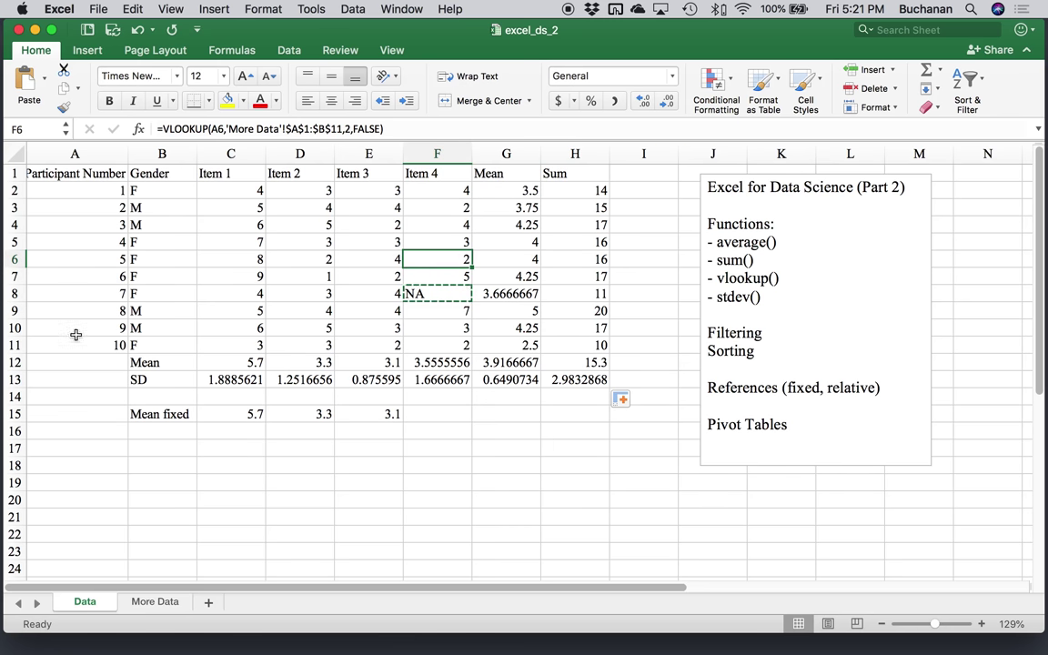
Step: Insert a blank row above row 12, pushing Mean to row 13 and SD to row 14
mouse_move(14, 362)
left_mouse_down()
mouse_move(17, 382)
mouse_move(18, 362)
left_mouse_up()
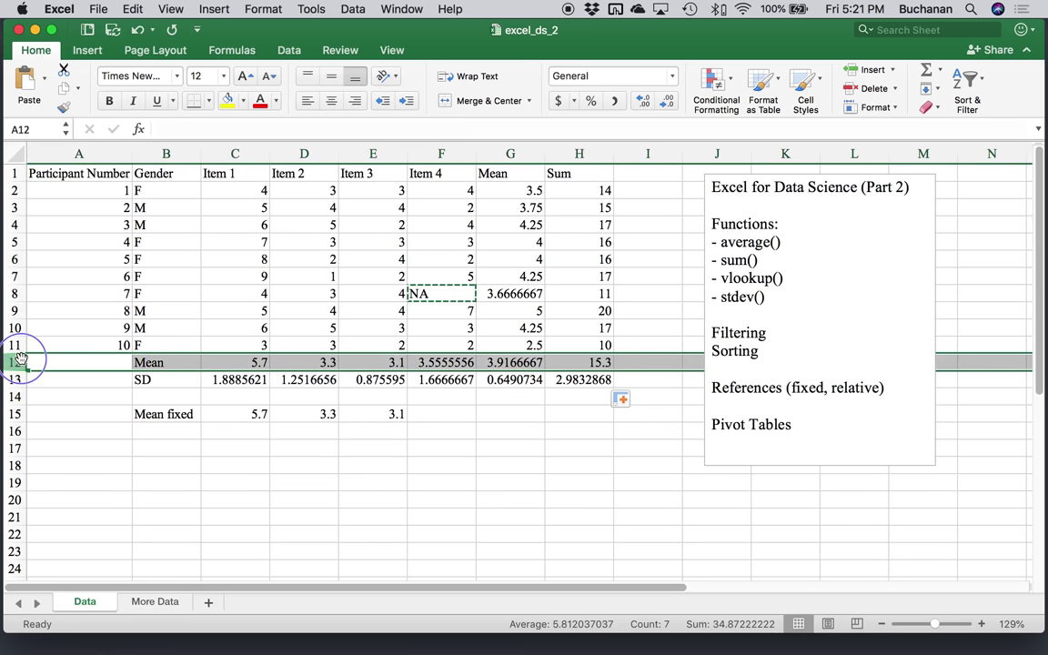
right_click(36, 362)
left_click(80, 438)
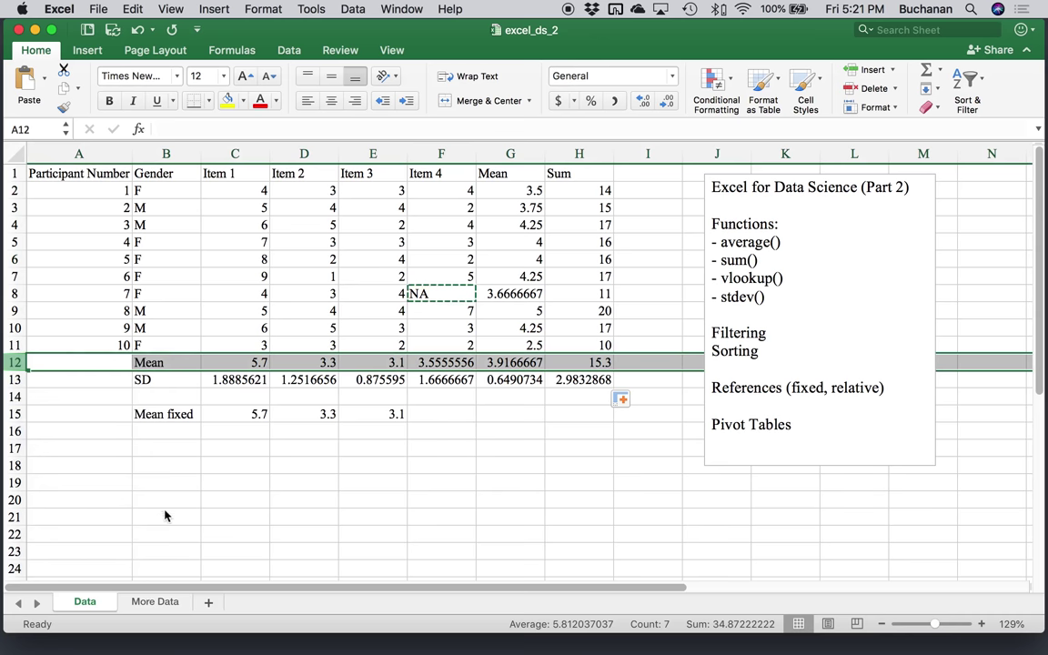
left_click(206, 398)
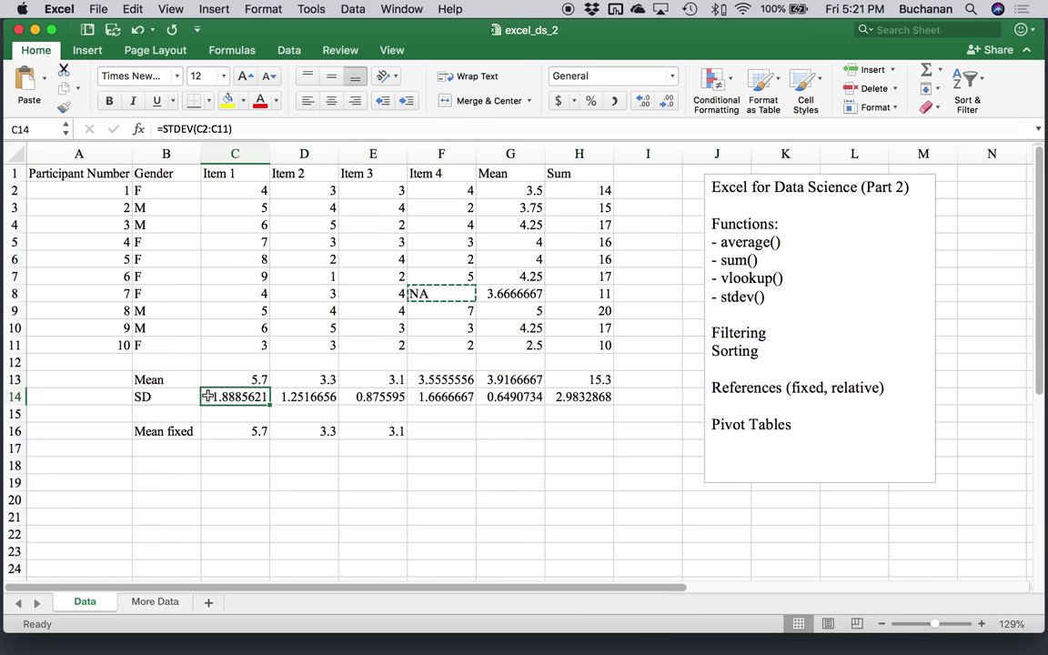
left_click(250, 380)
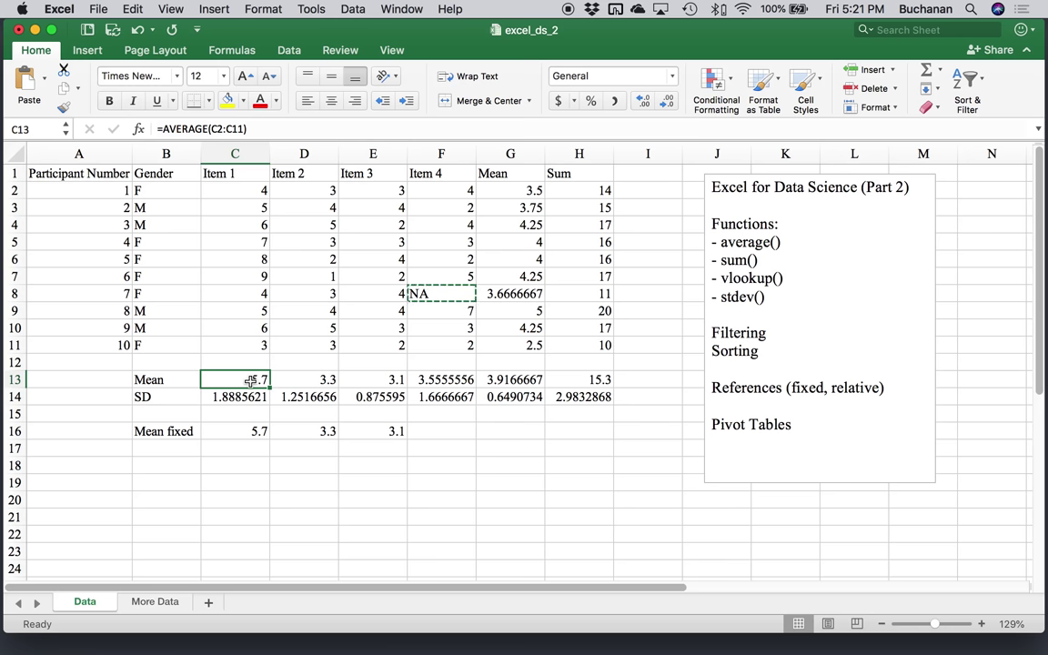
left_click(235, 173)
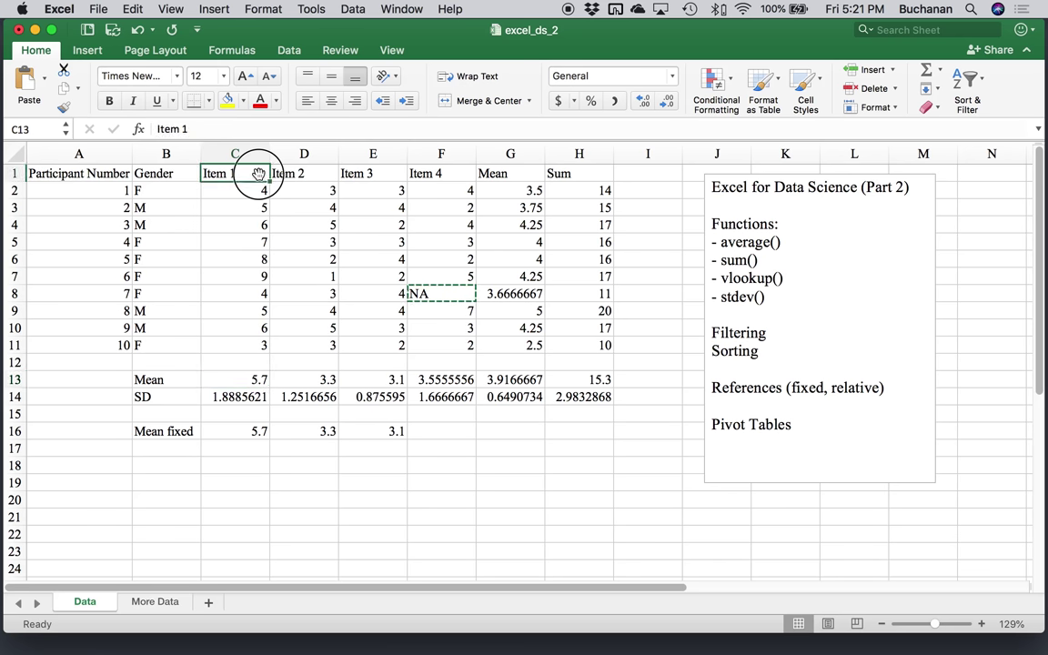
Step: Turn on filtering for the data table and show only the M rows
left_click(288, 50)
left_click(376, 81)
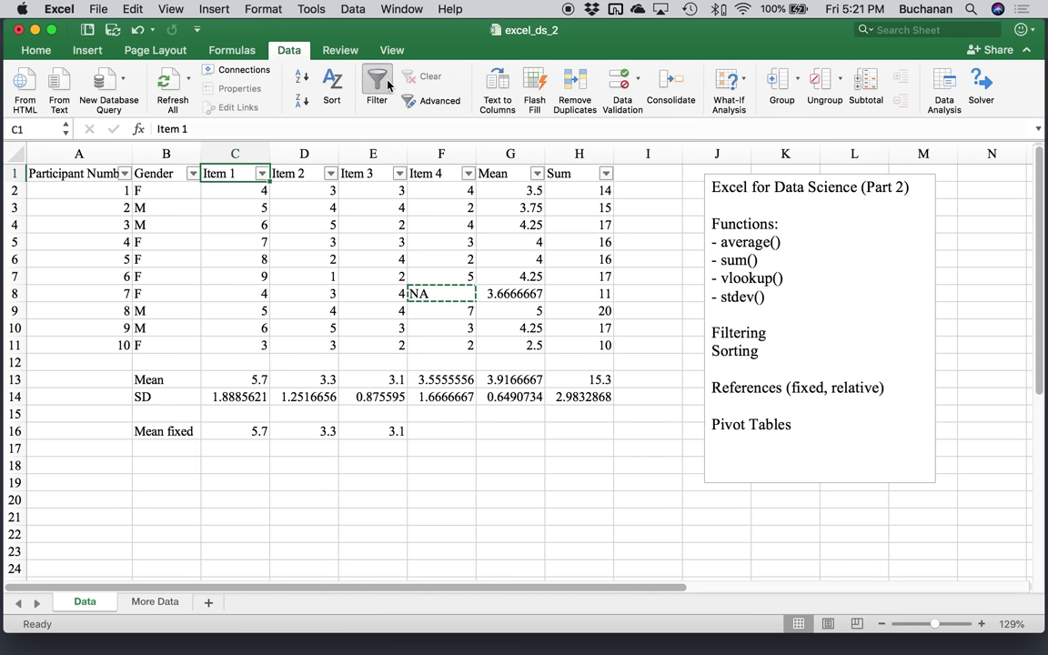
left_click(193, 173)
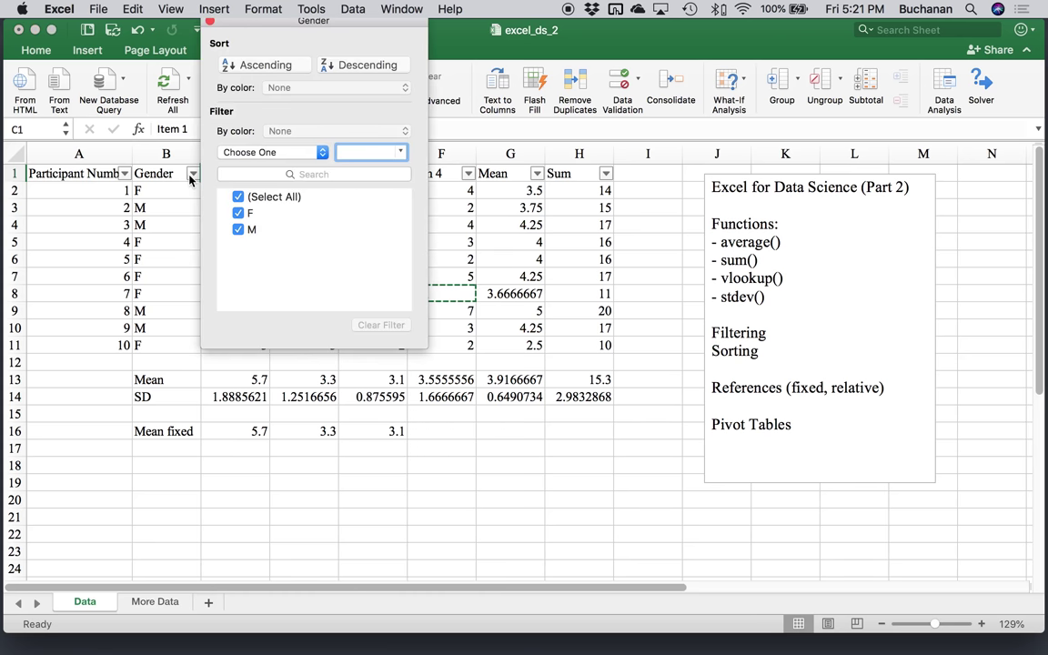
left_click(239, 213)
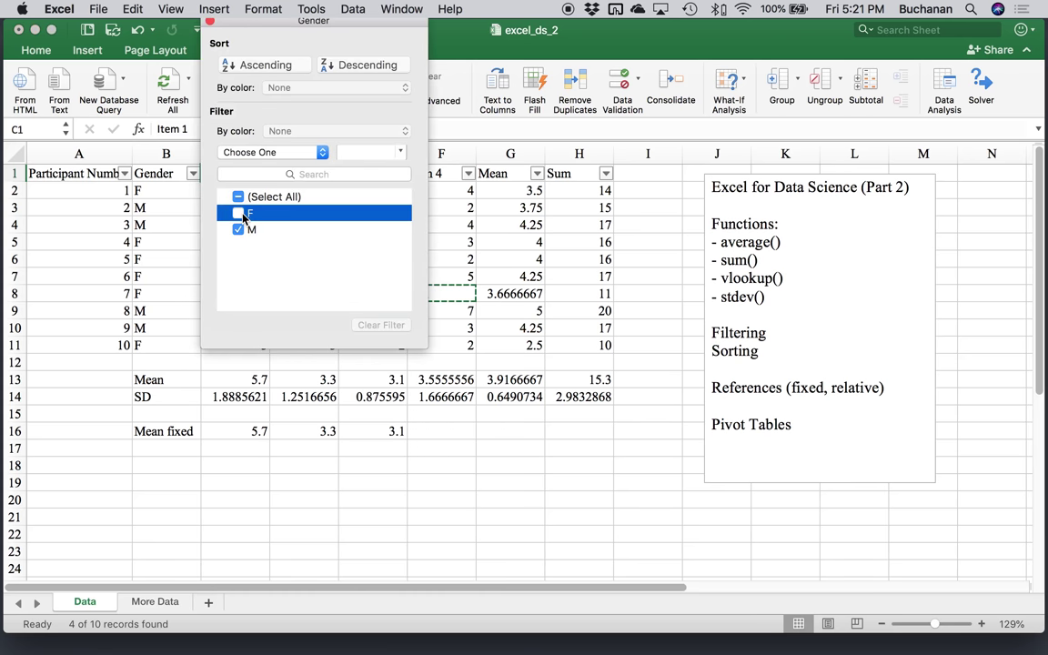
left_click(210, 20)
Step: Switch the Gender filter to F only, then show all participants again
left_click(193, 173)
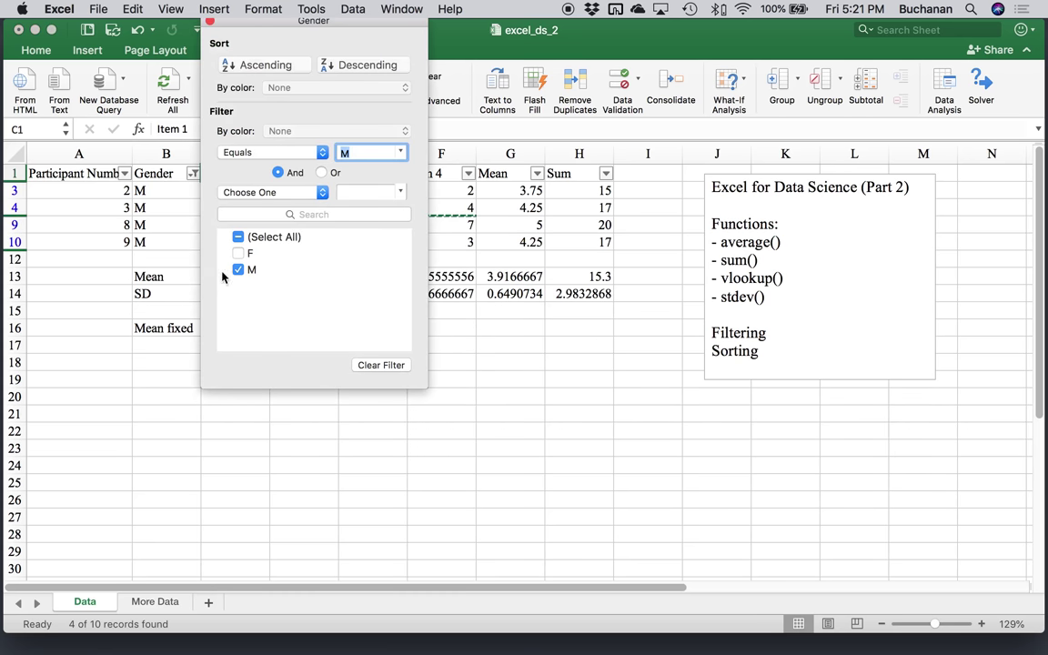
left_click(238, 269)
left_click(239, 253)
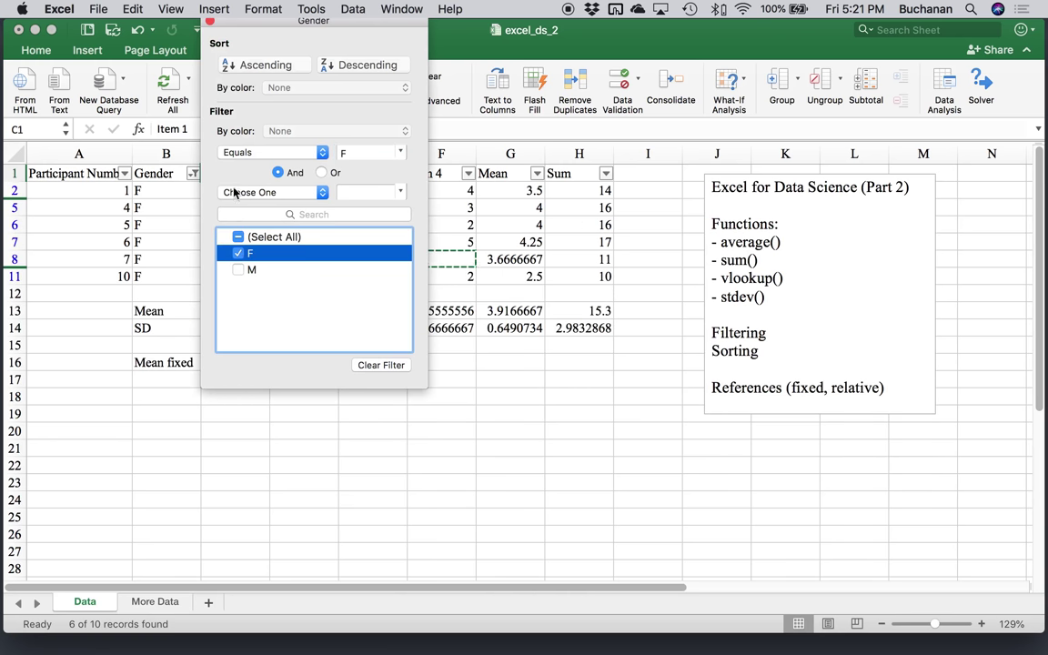
left_click(209, 20)
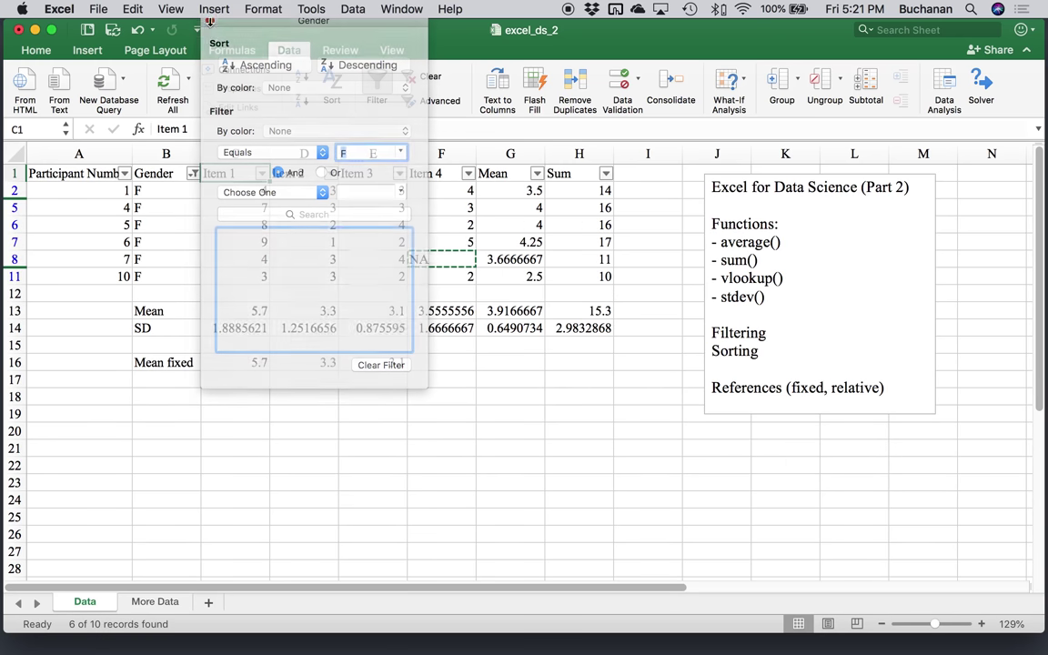
left_click(193, 173)
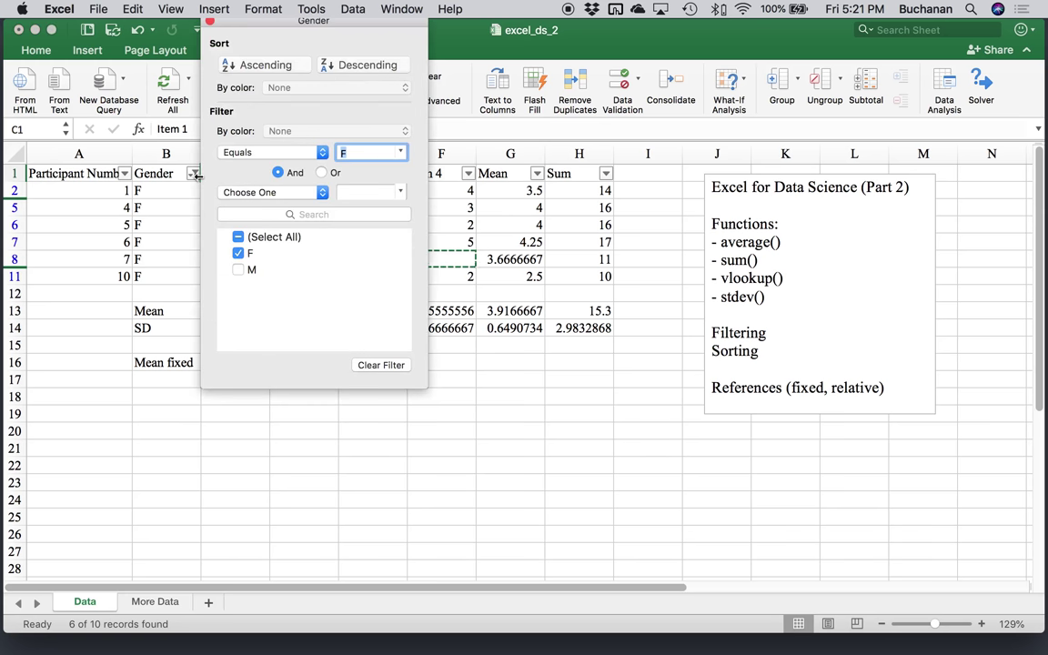
left_click(238, 267)
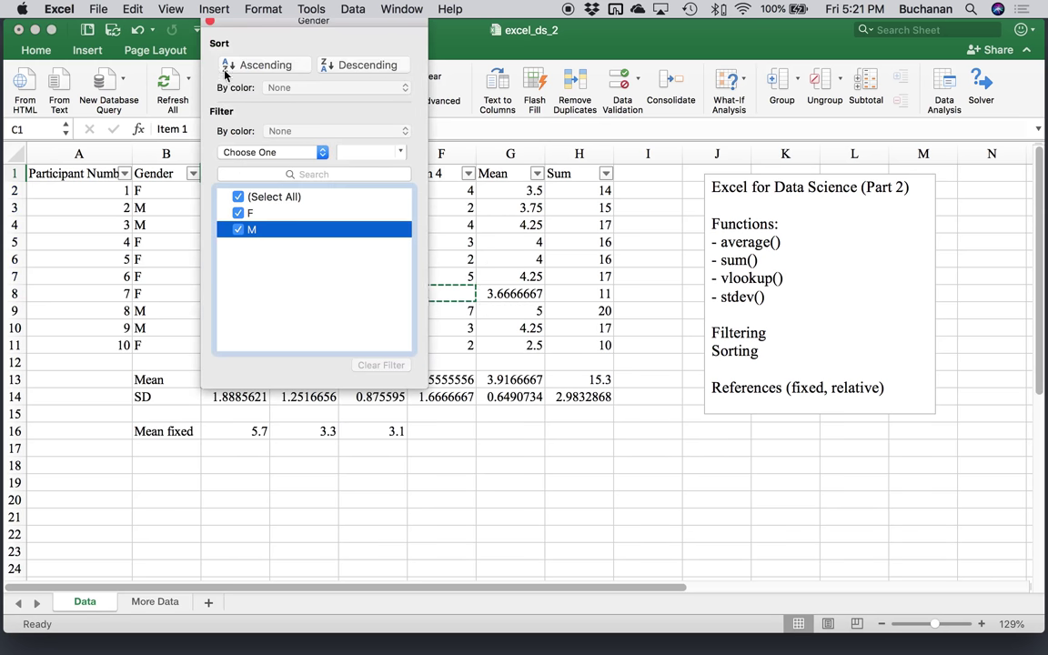
left_click(208, 18)
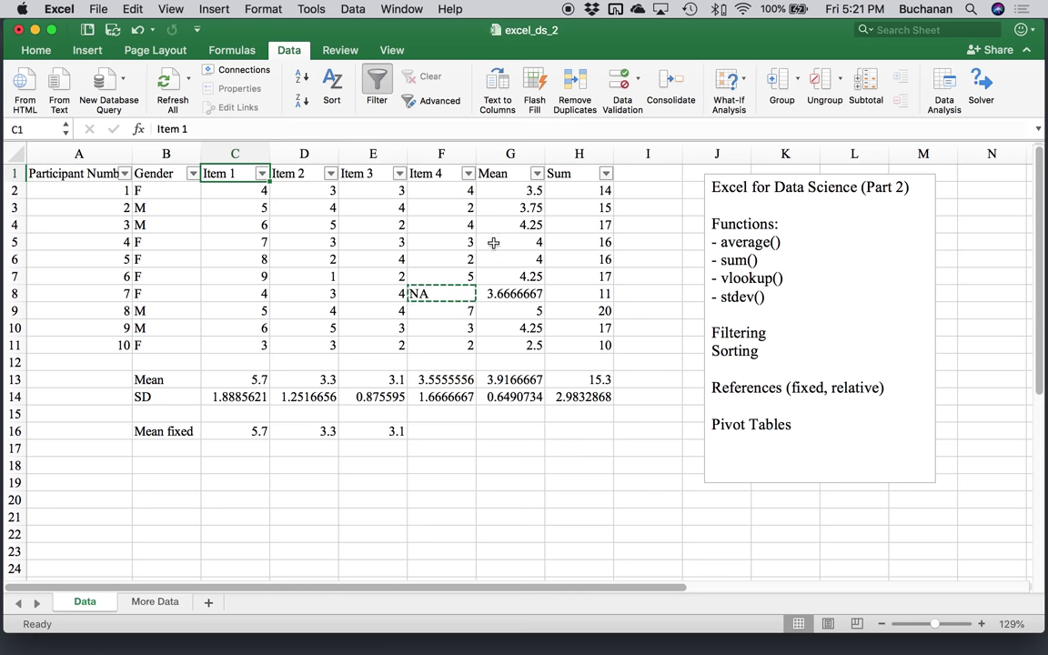
Step: Filter Item 4 with Does Not Equal NA, hiding participant 7's row
left_click(469, 177)
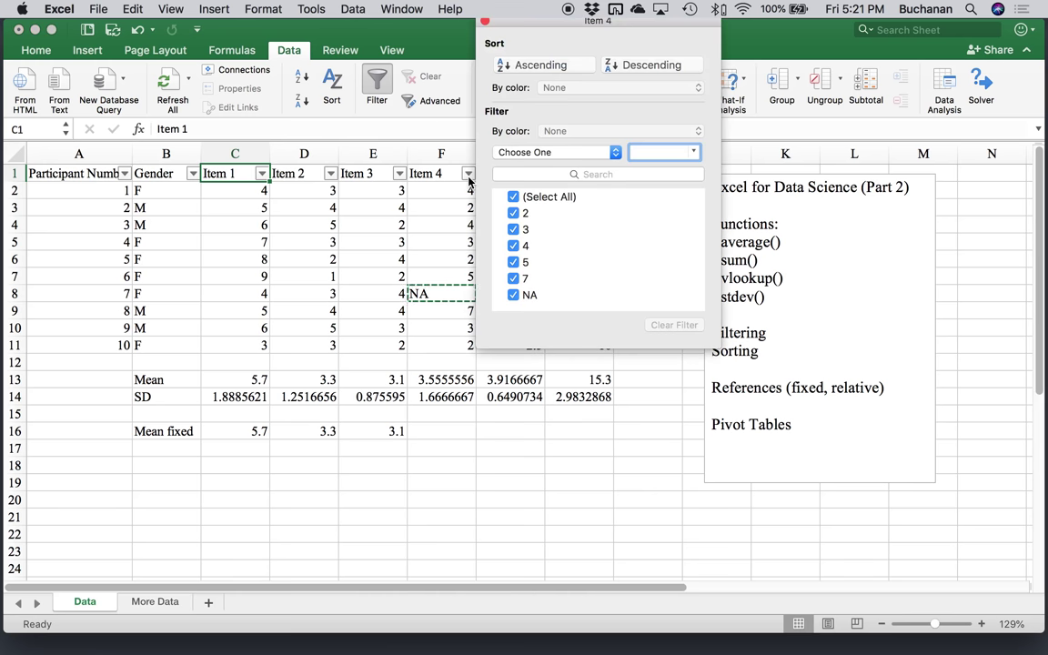
left_click(561, 151)
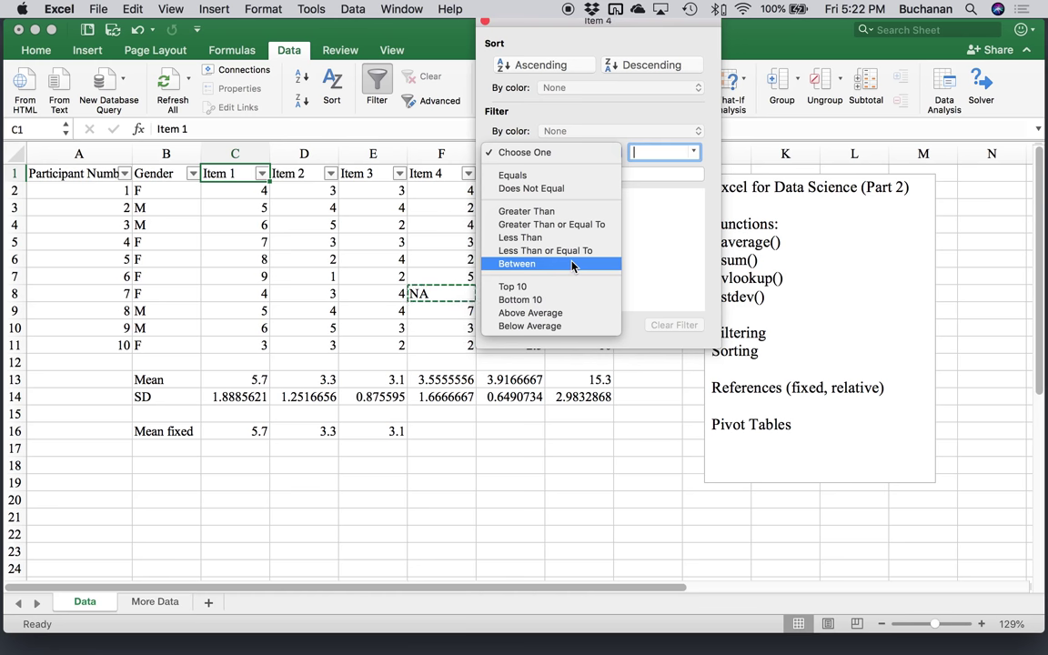
left_click(584, 176)
type("NA")
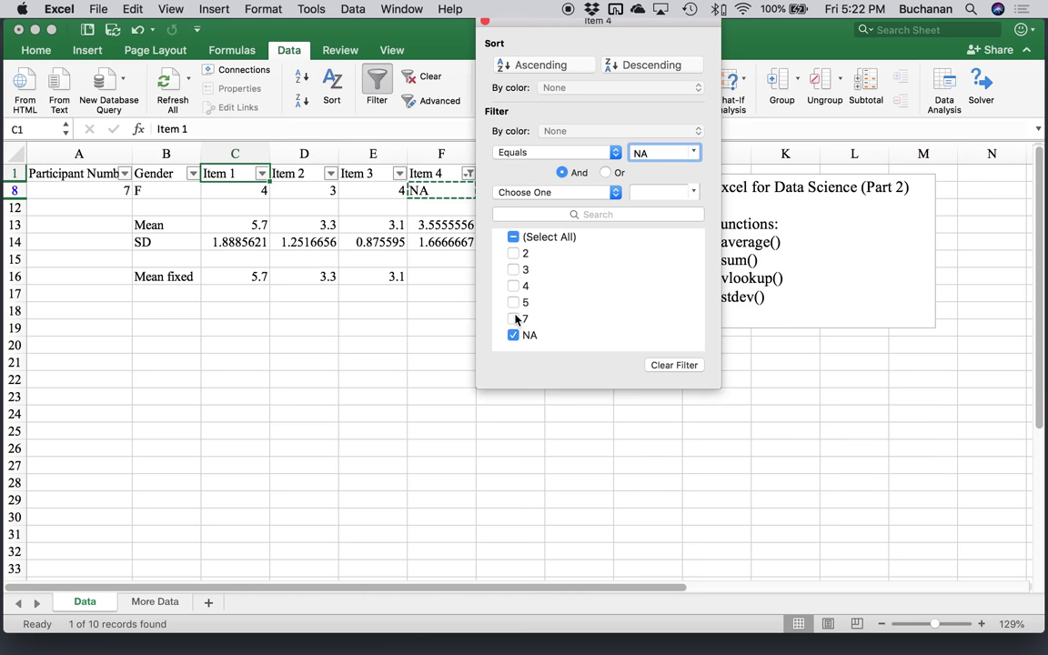
left_click(592, 152)
left_click(537, 166)
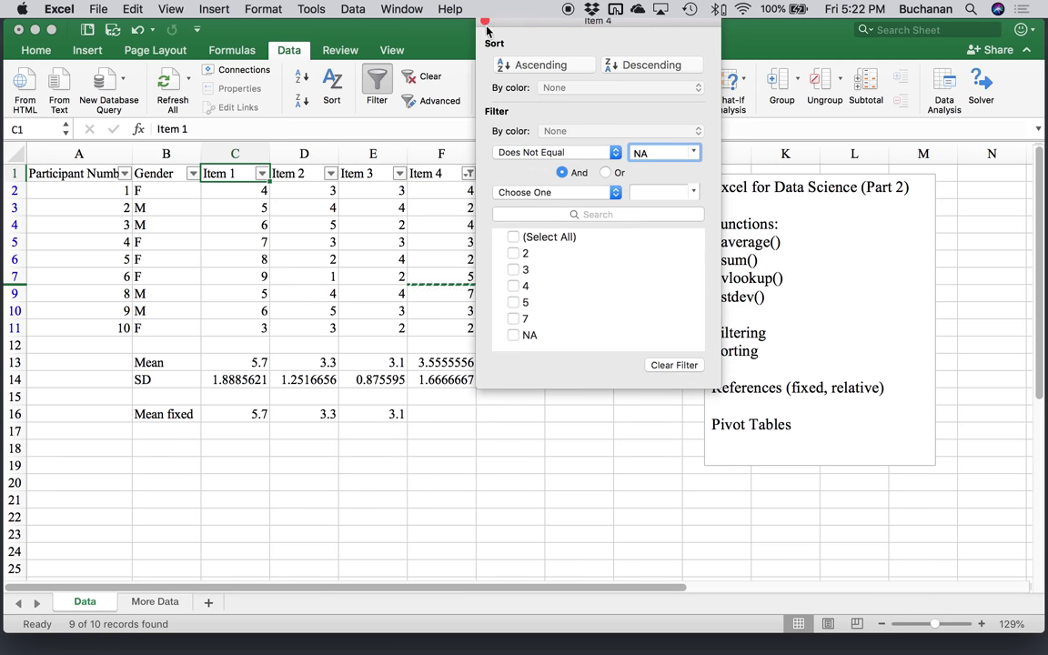
left_click(169, 391)
left_click(172, 378)
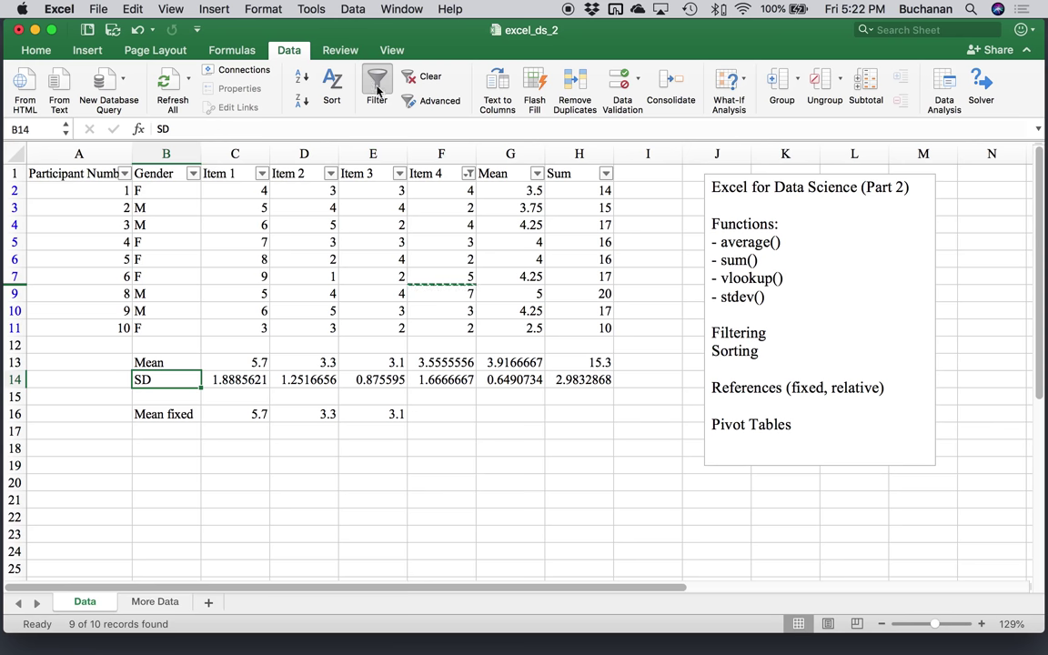
Step: Turn filtering off so all ten participants show again
left_click(377, 82)
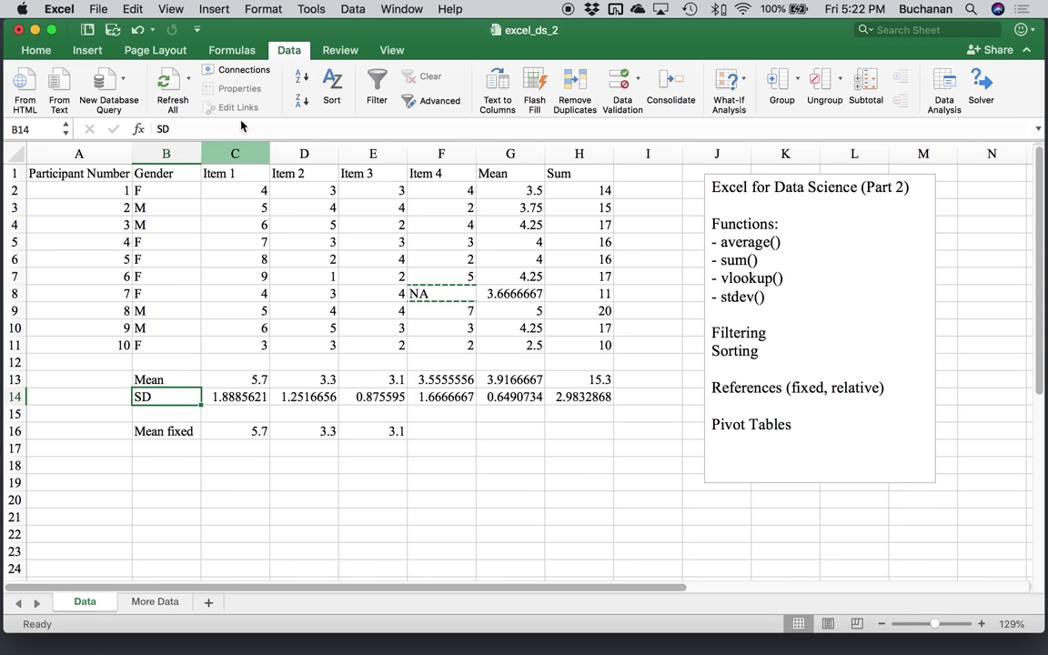
left_click(74, 191)
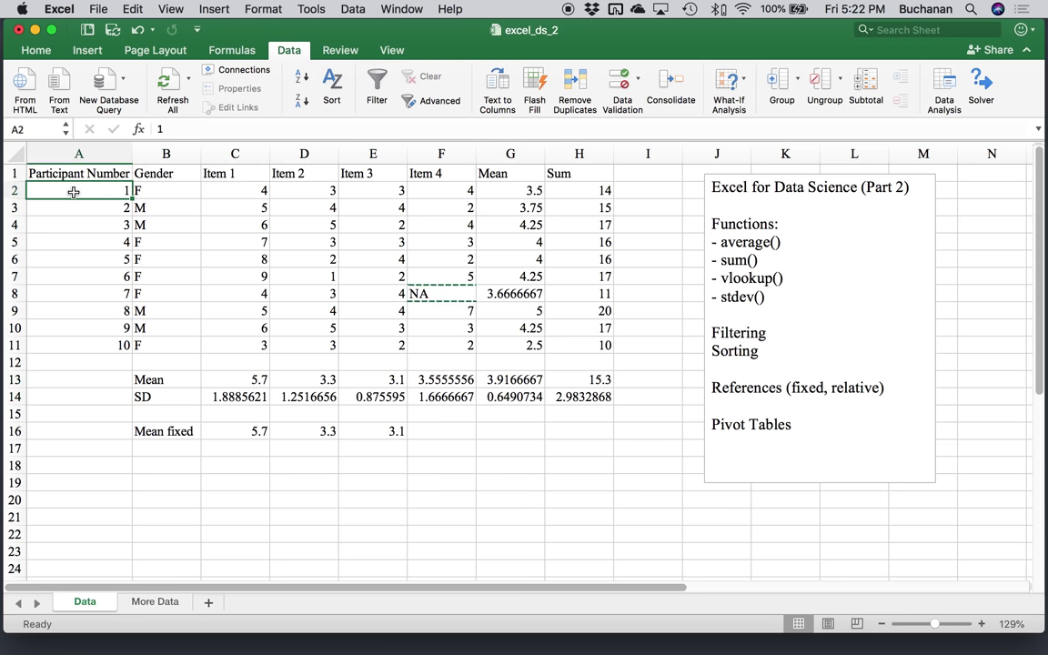
right_click(180, 172)
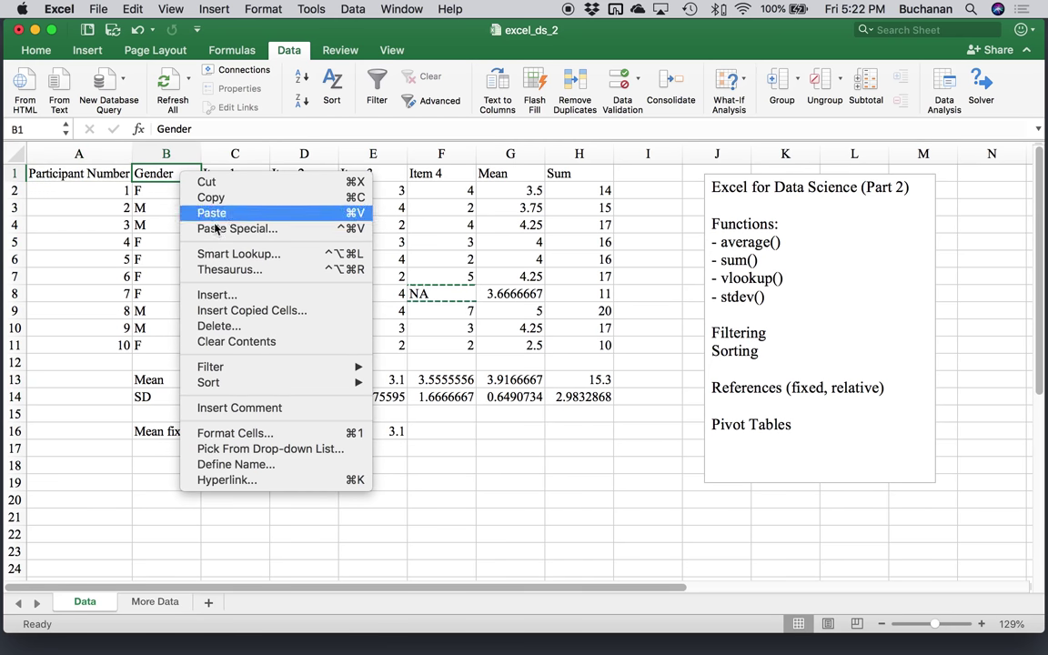
left_click(139, 171)
Step: Sort the rows by Gender A to Z, then by Item 1 smallest to largest
left_click(332, 99)
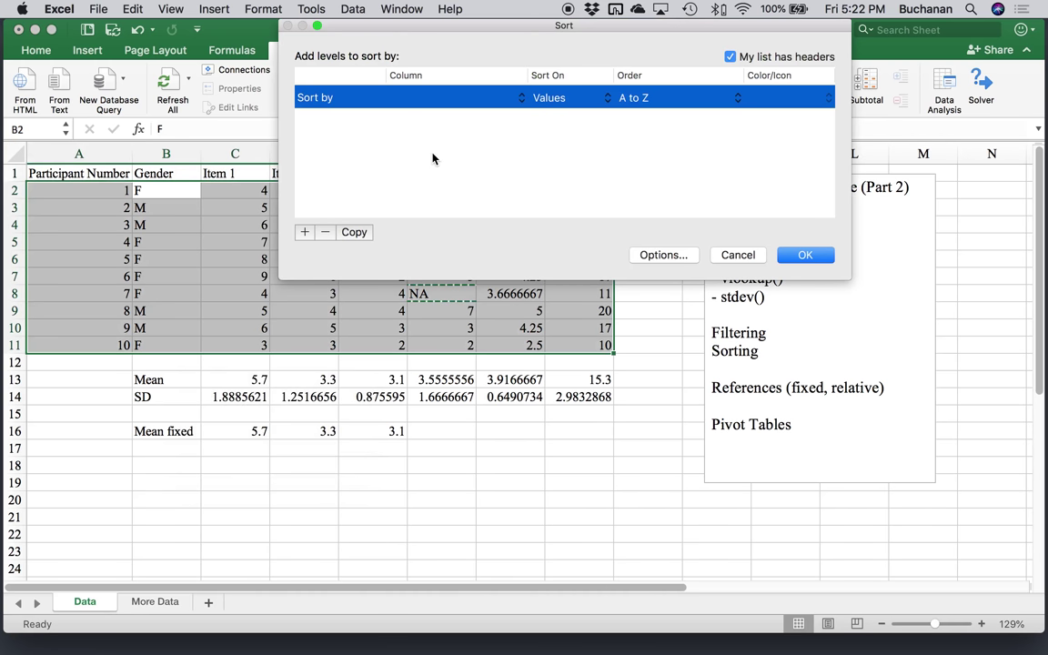
left_click(444, 97)
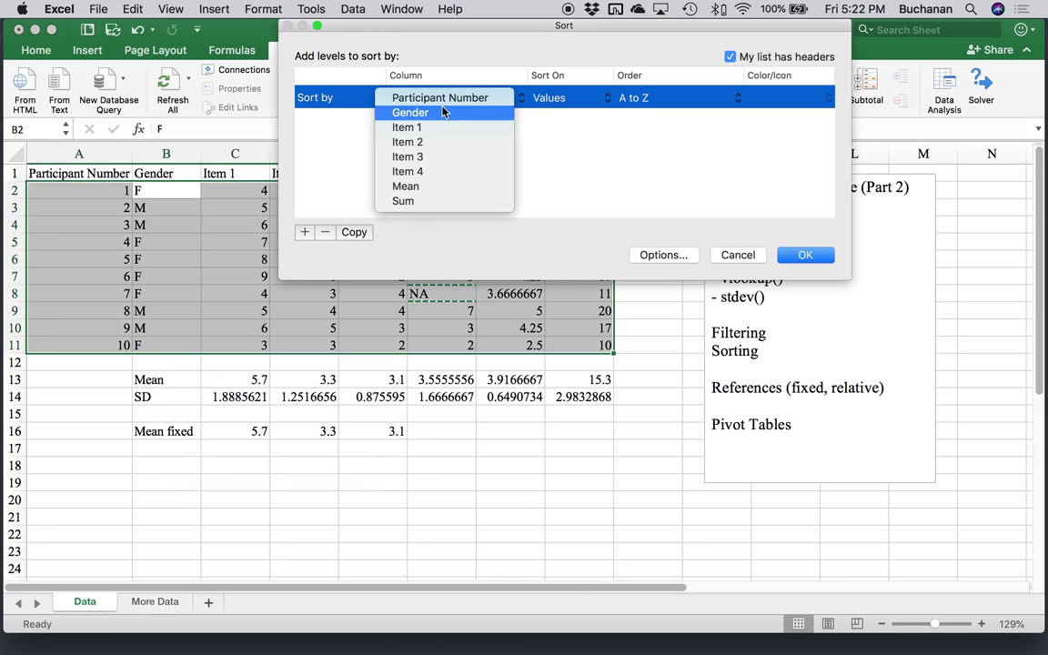
left_click(440, 113)
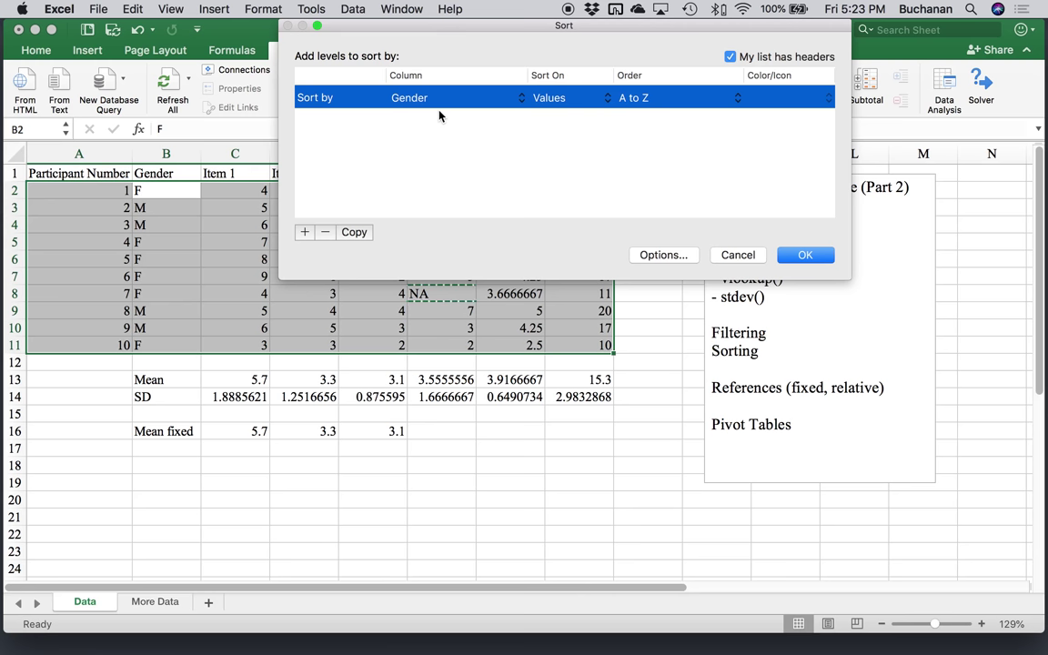
left_click(305, 232)
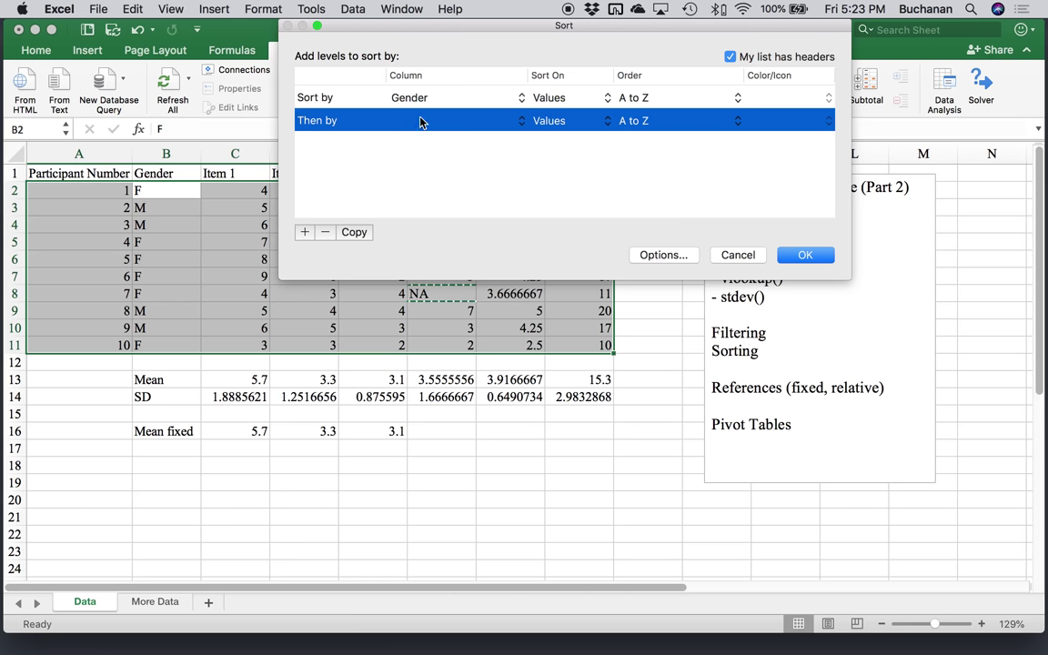
left_click(418, 122)
left_click(423, 151)
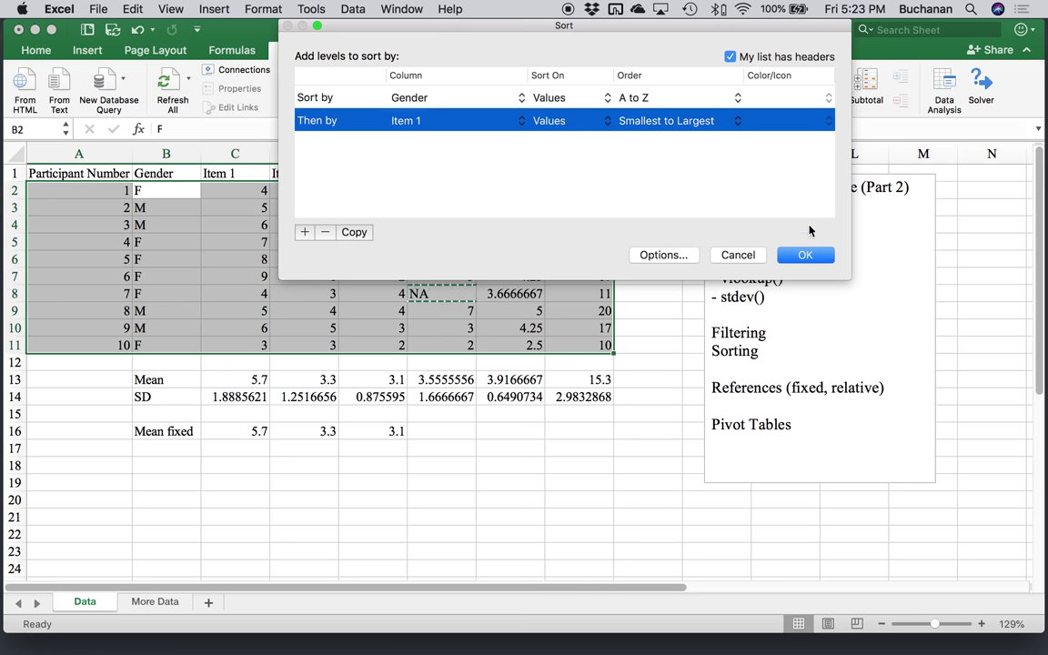
left_click(800, 255)
left_click(165, 173)
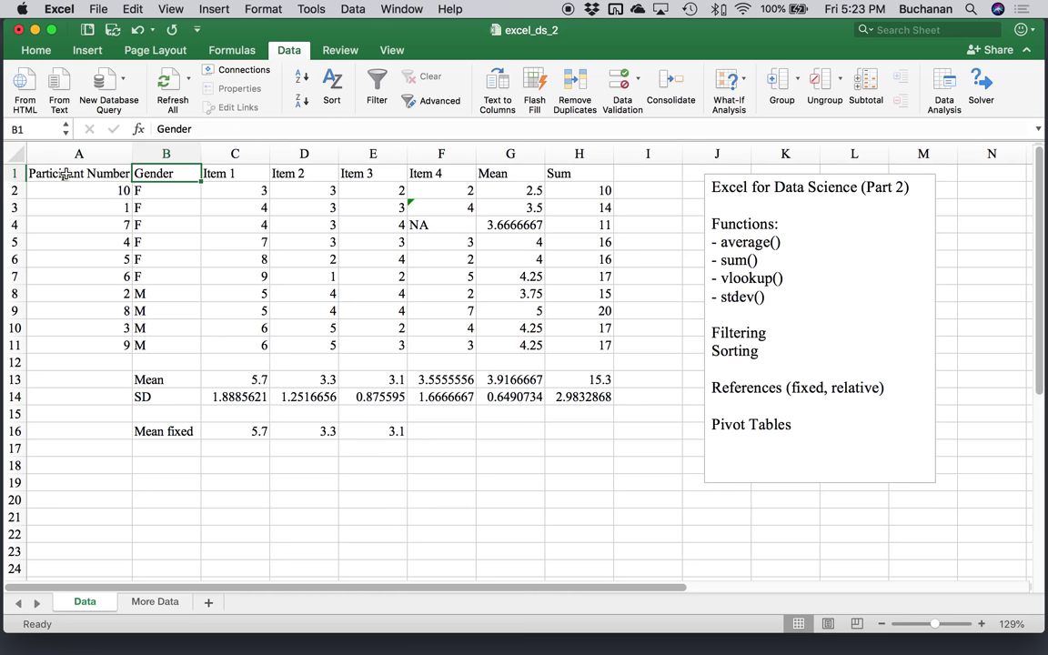
Step: Compare the F2 and F3 Item 4 lookups and fill F2's formula into F3
left_click(450, 208)
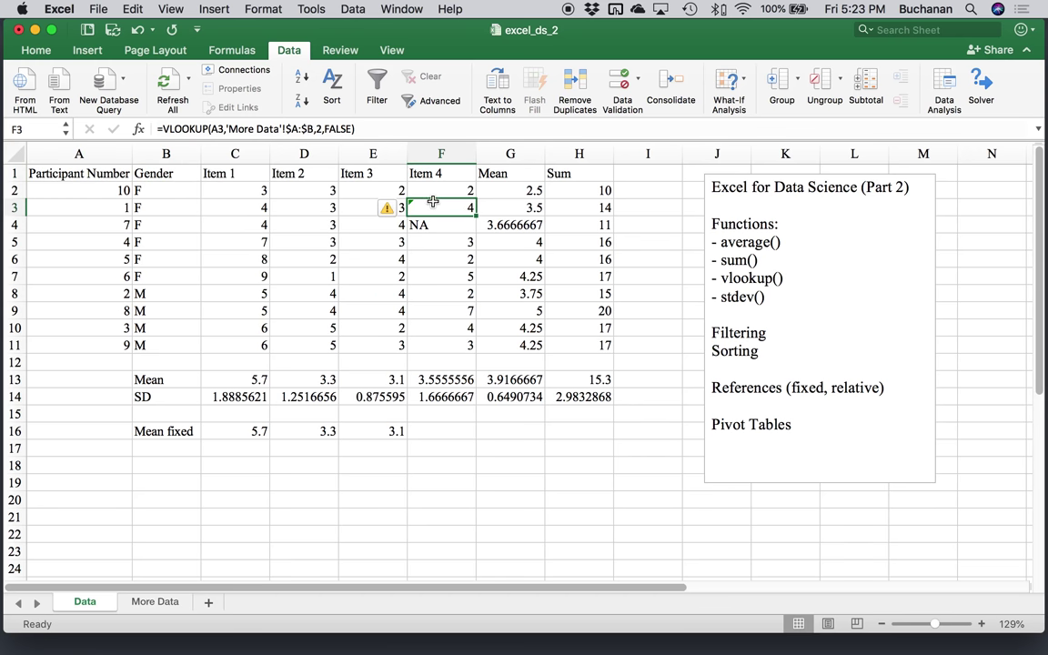
left_click(436, 194)
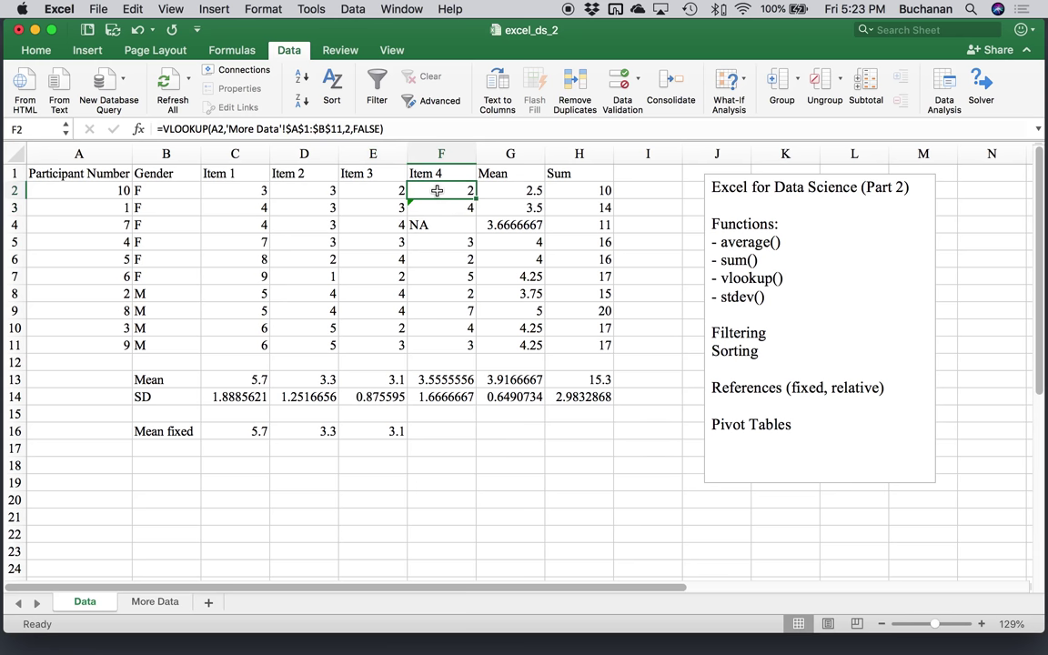
left_click(435, 207)
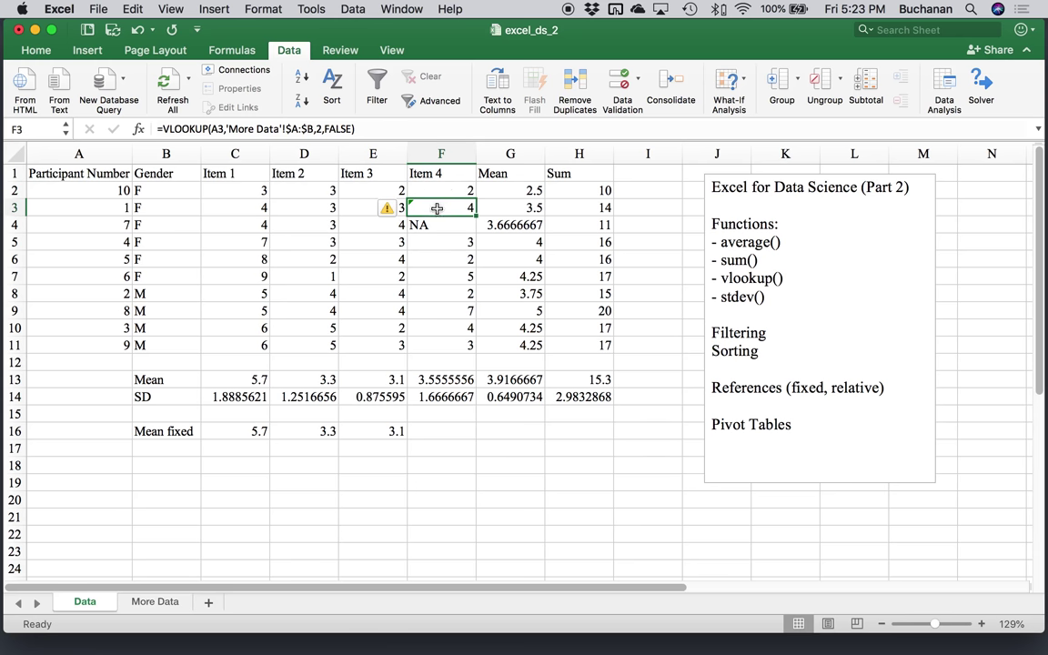
left_click(443, 187)
left_click(430, 213)
left_click(445, 188)
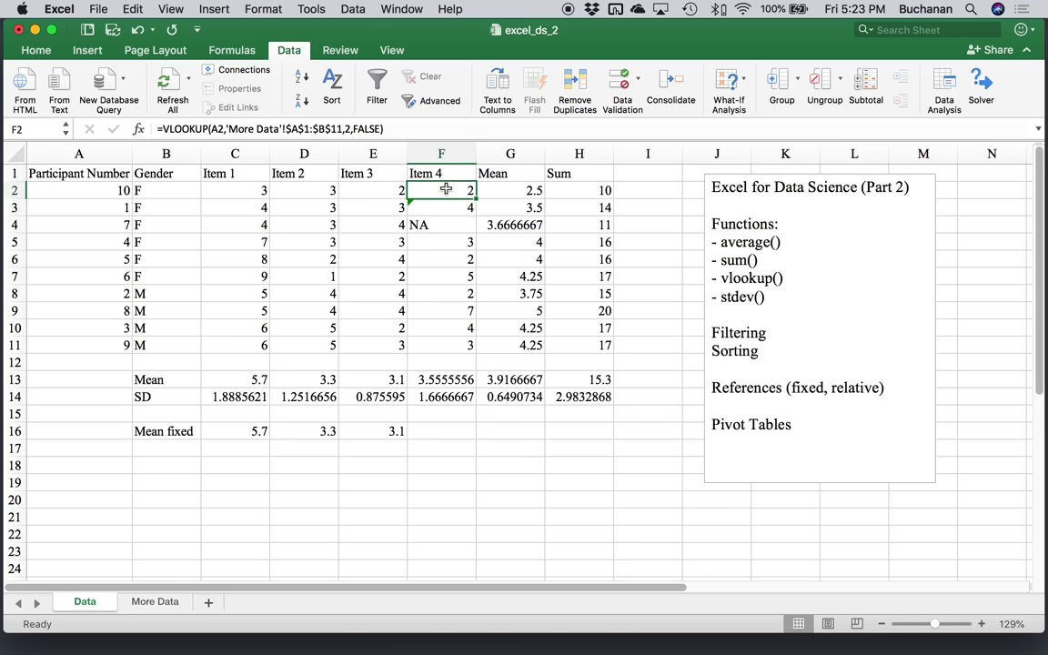
left_click_drag(476, 197, 477, 214)
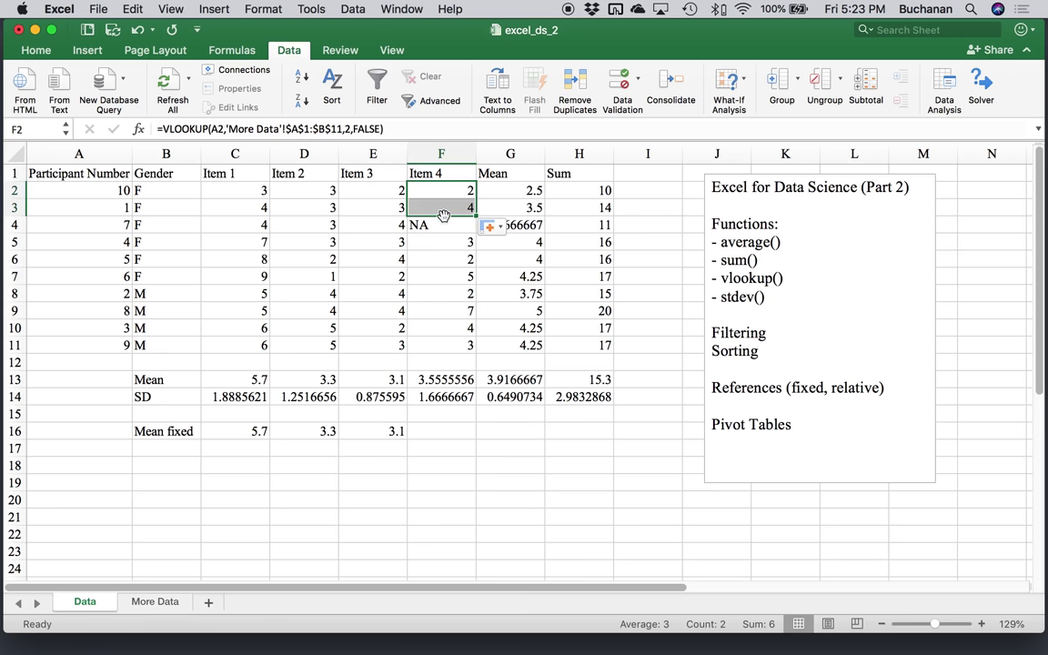
Step: Sort A1:H11 ascending so rows return to Participant Number order 1–10
left_click_drag(65, 172, 597, 343)
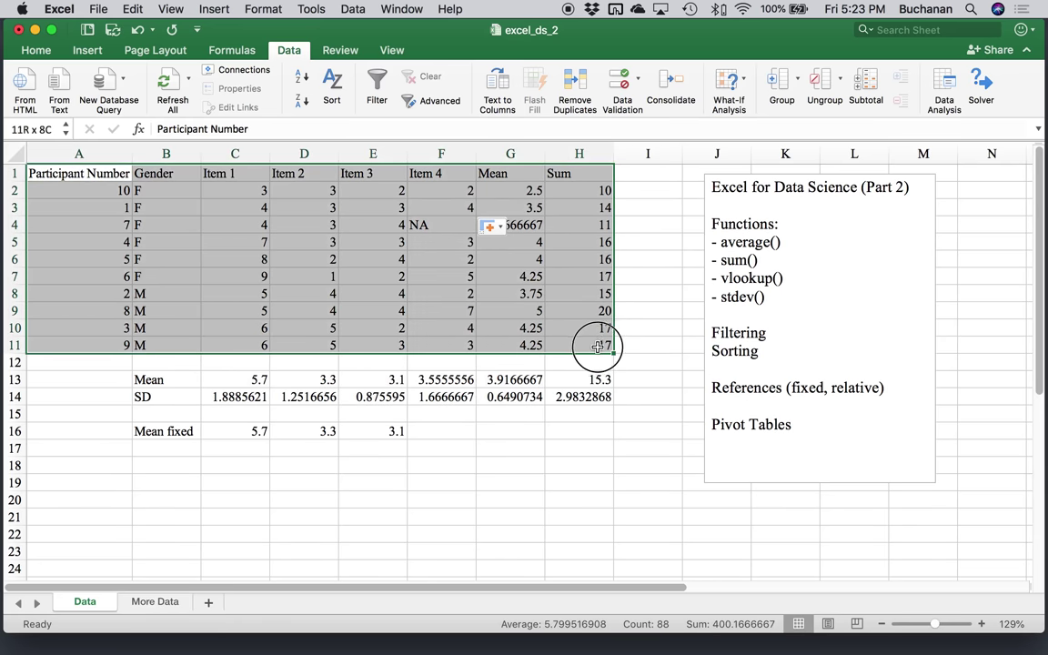
left_click(302, 80)
left_click(444, 201)
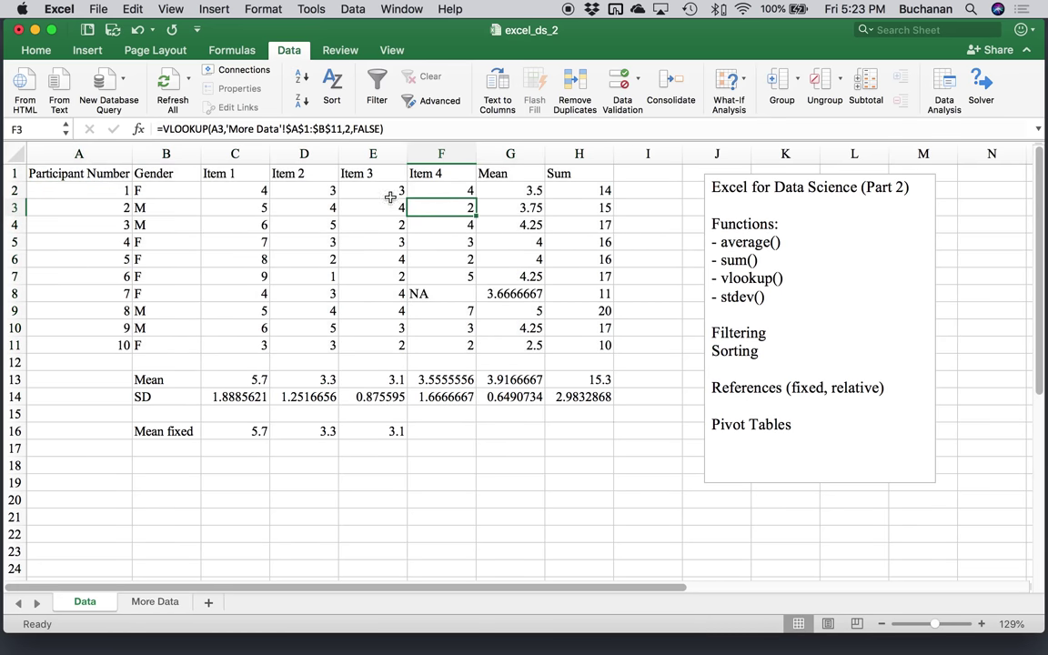
left_click(489, 285)
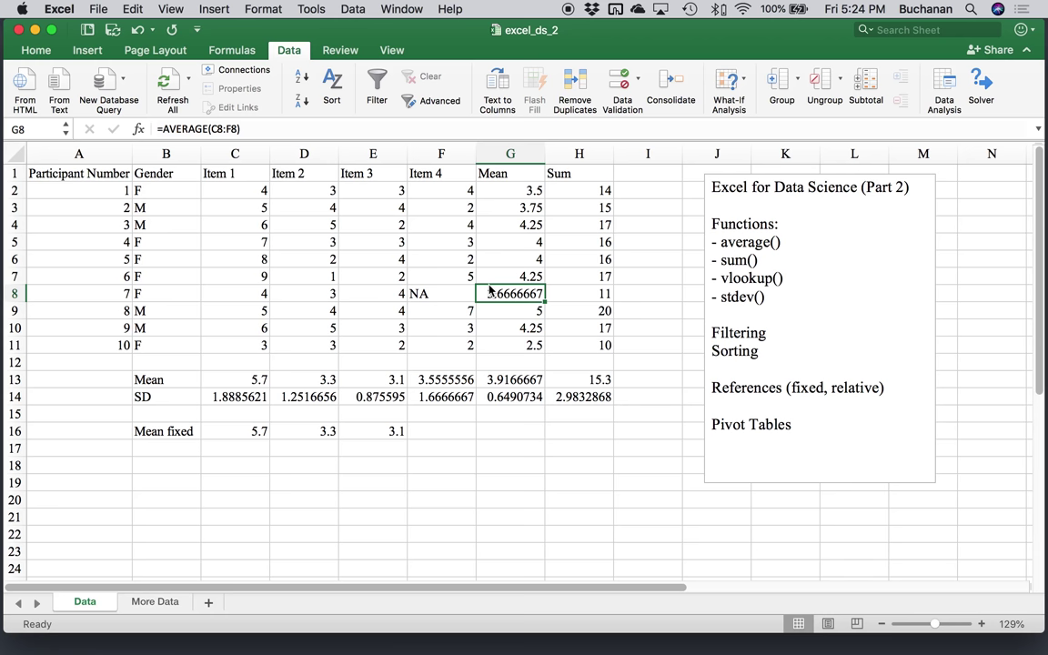
Step: Copy Item 4 values F2:F11 and view the paste options without pasting
left_click(452, 172)
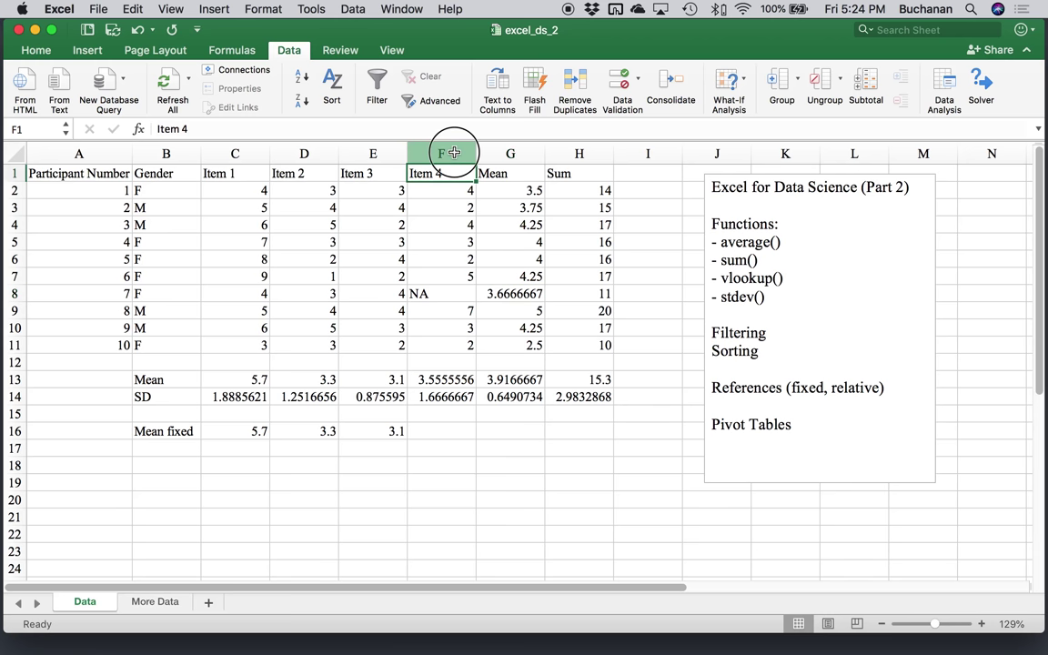
left_click(452, 153)
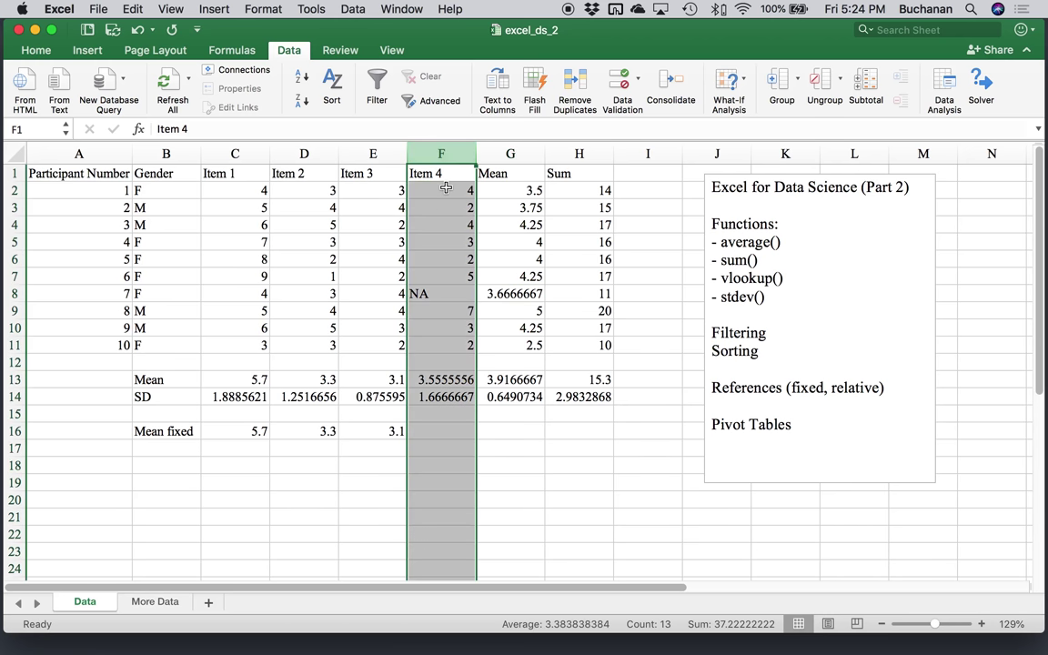
left_click_drag(445, 187, 438, 352)
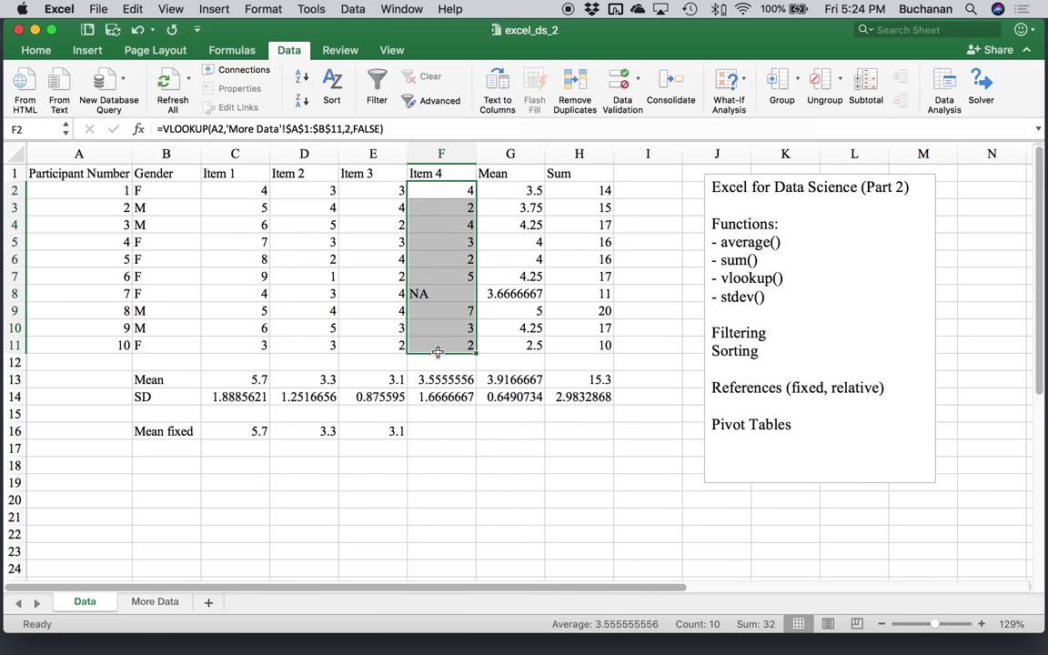
key("super+c")
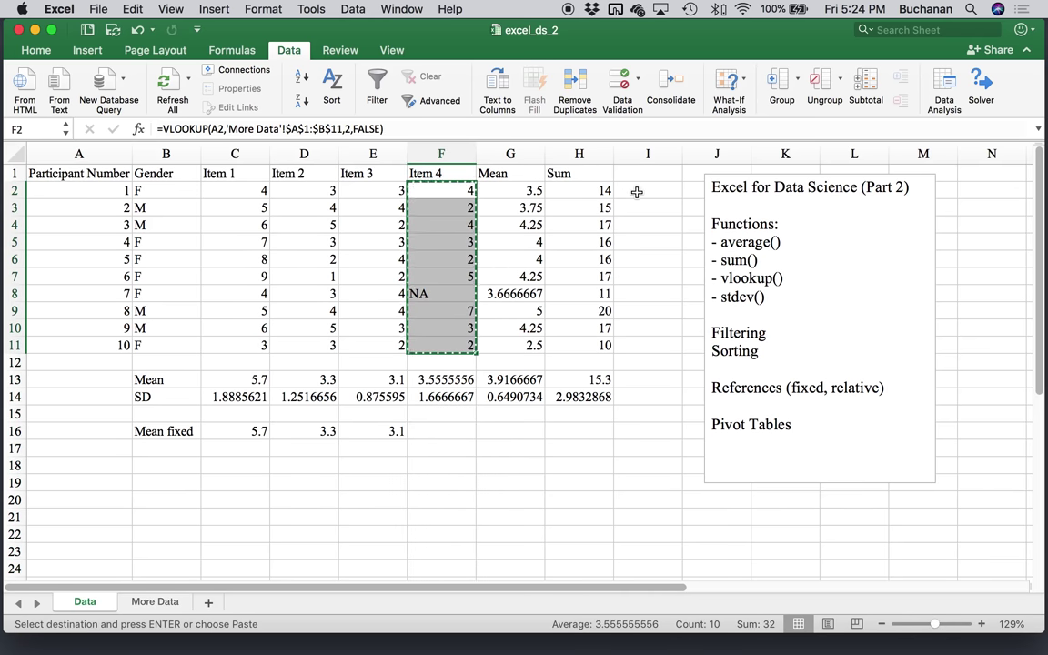
left_click(40, 49)
left_click(45, 82)
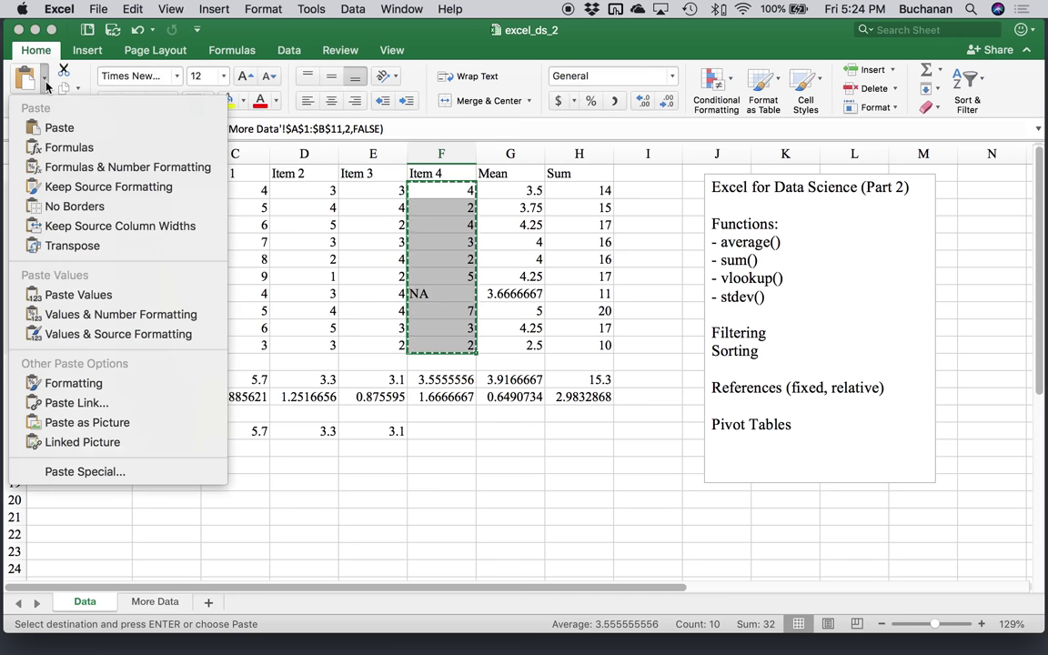
left_click(185, 295)
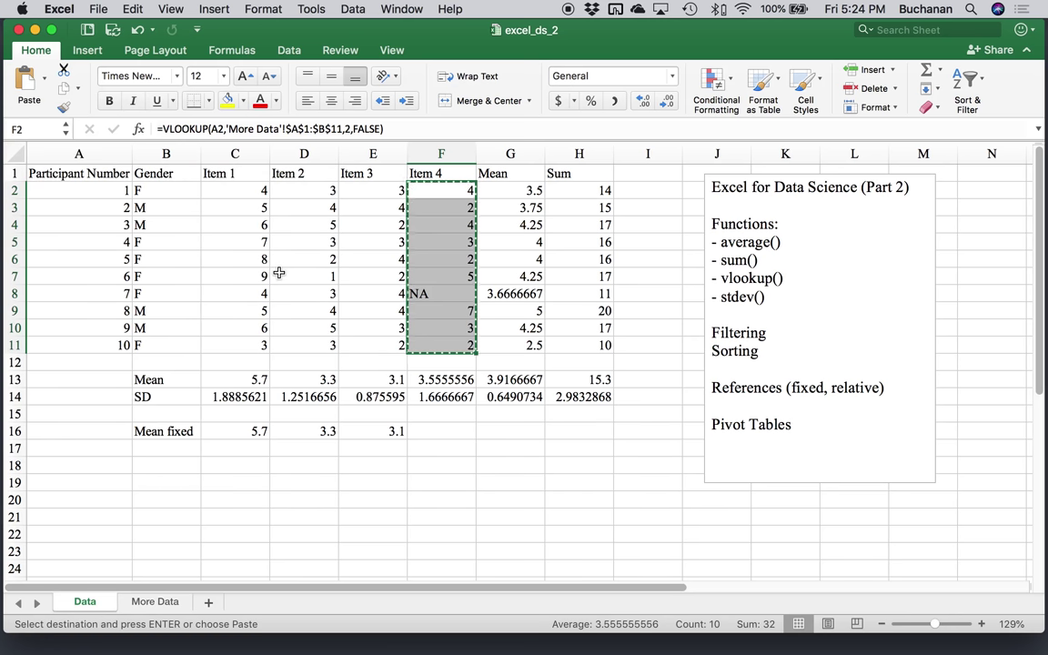
left_click(289, 49)
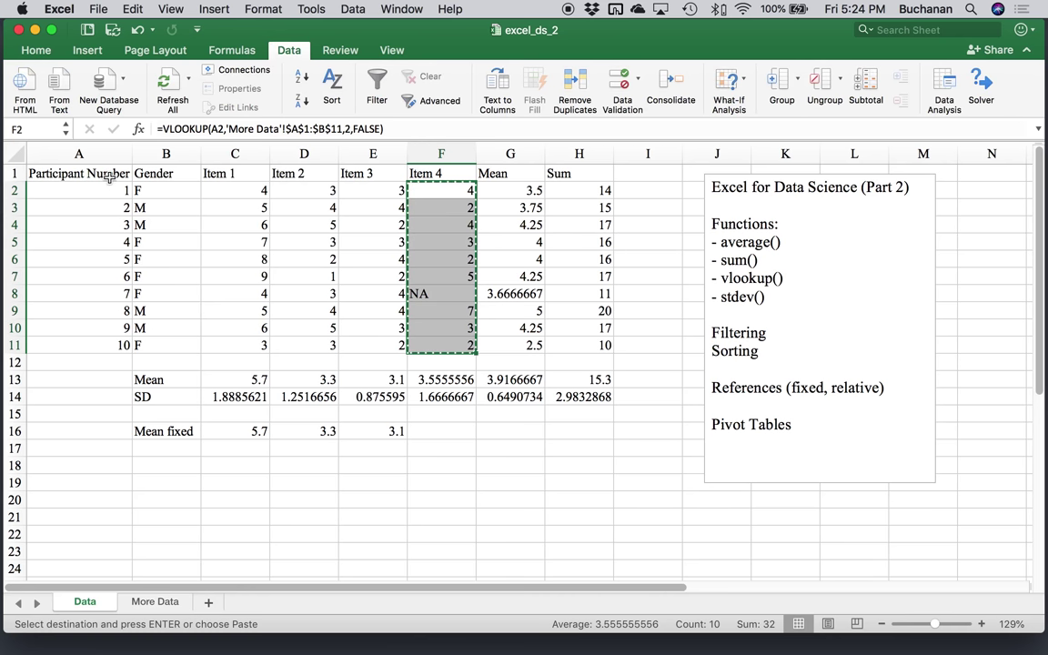
Step: Sort the data rows by Gender
left_click_drag(110, 185, 596, 346)
left_click(376, 89)
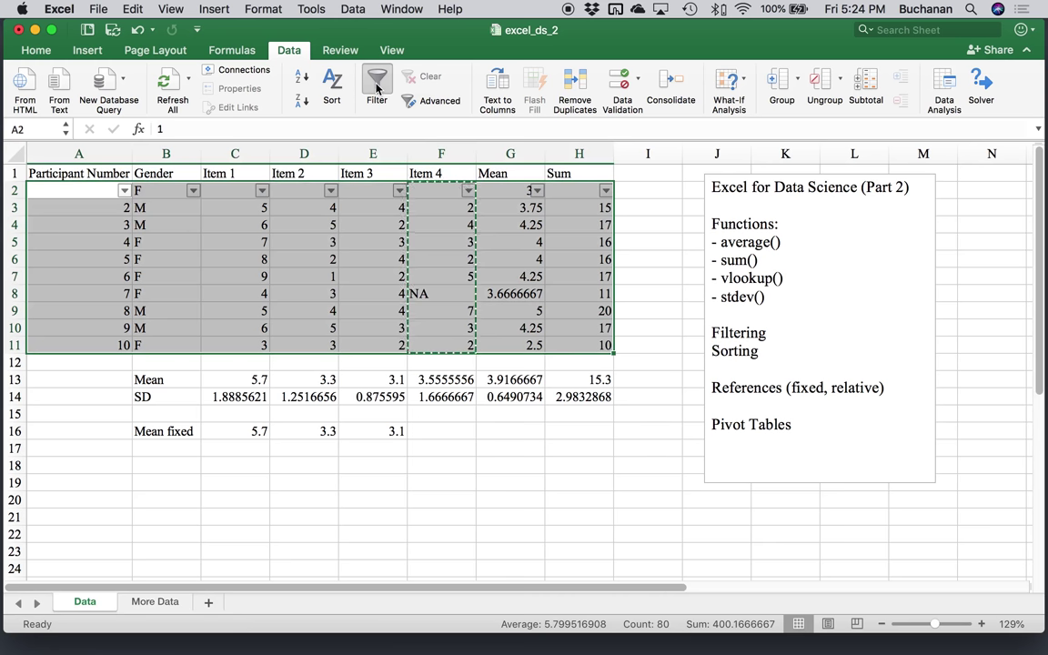
left_click(377, 88)
left_click(333, 89)
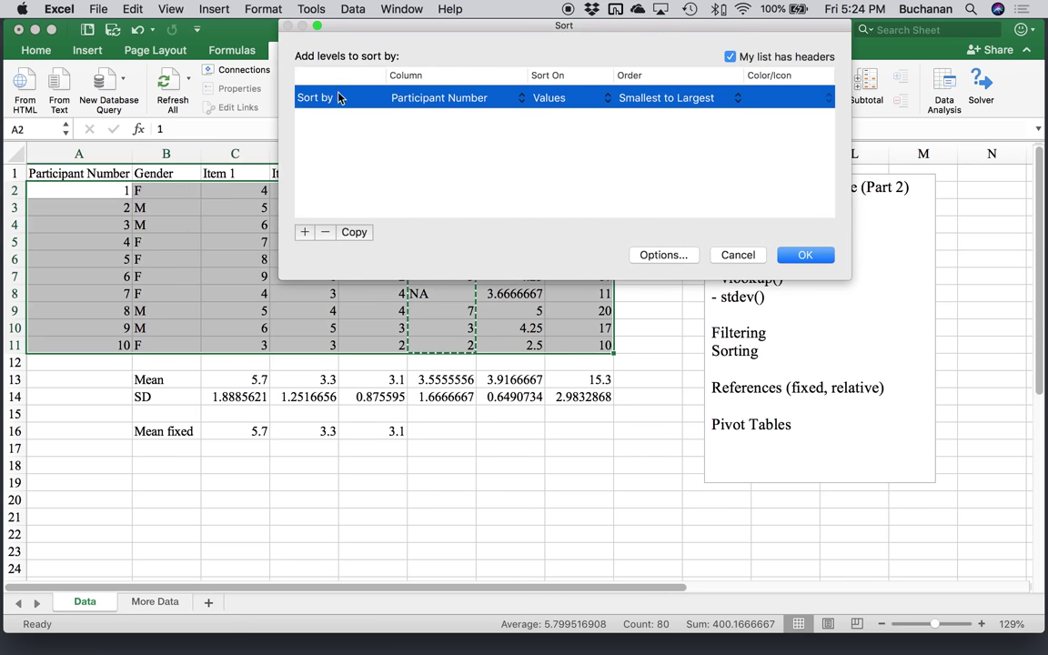
left_click(412, 98)
left_click(410, 110)
left_click(800, 255)
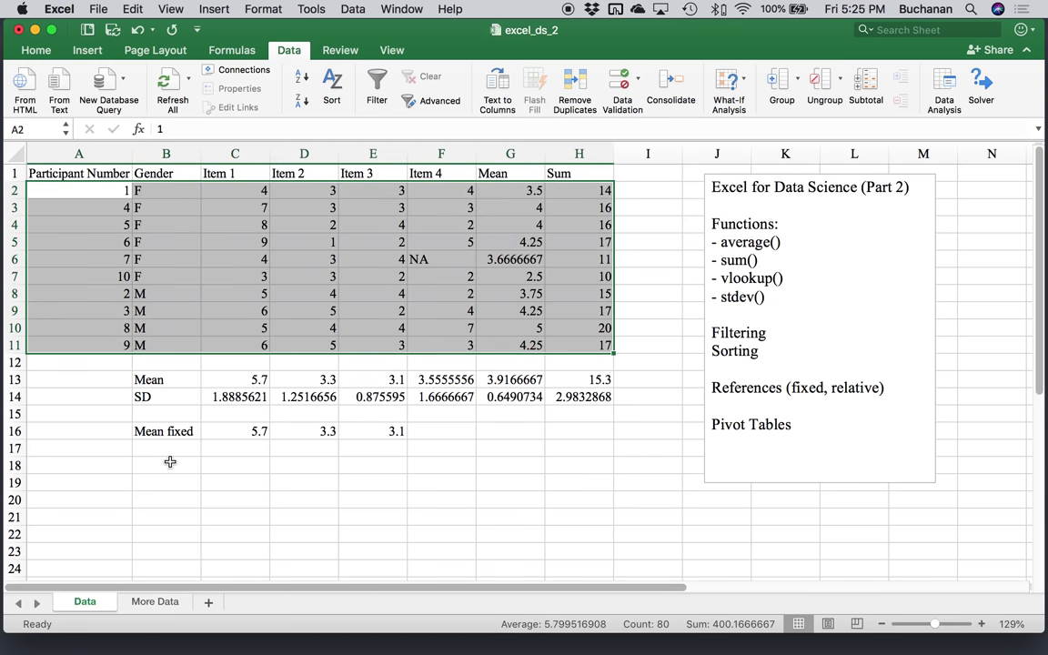
Step: Enter 'mean F' in B18 and =average(C2:C7) in C18
left_click(170, 462)
type("mean")
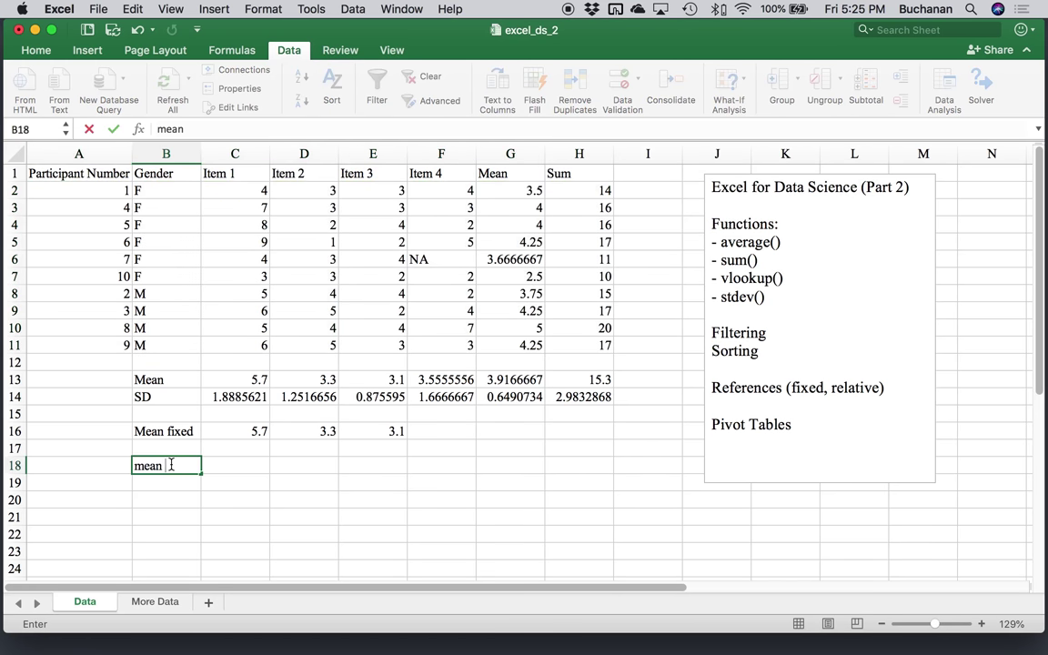
type(" F")
key("Tab")
type("=")
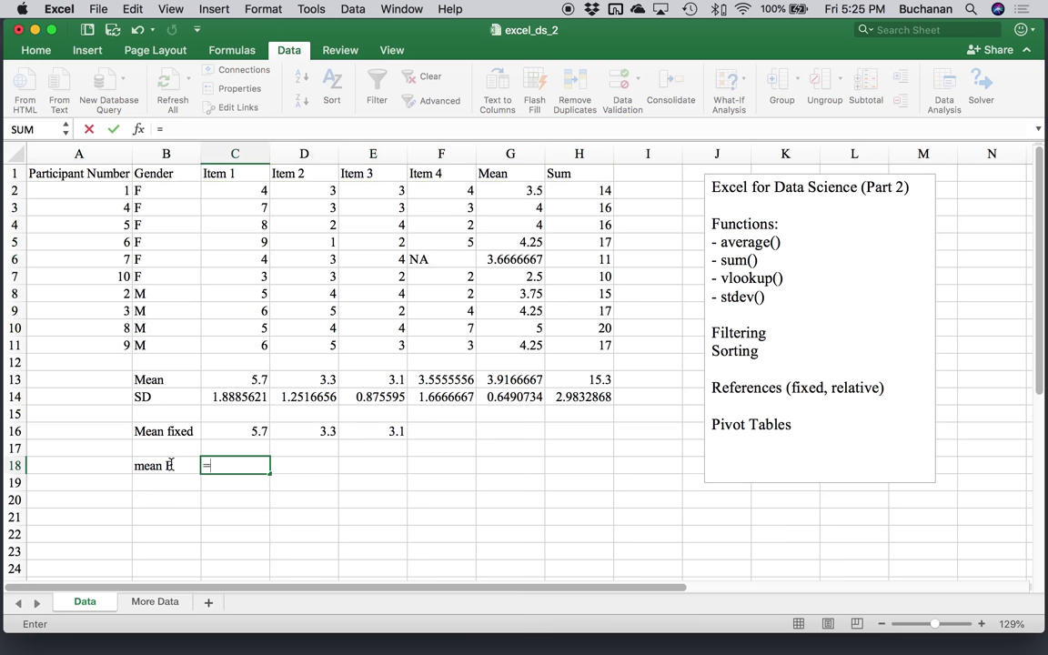
type("average(")
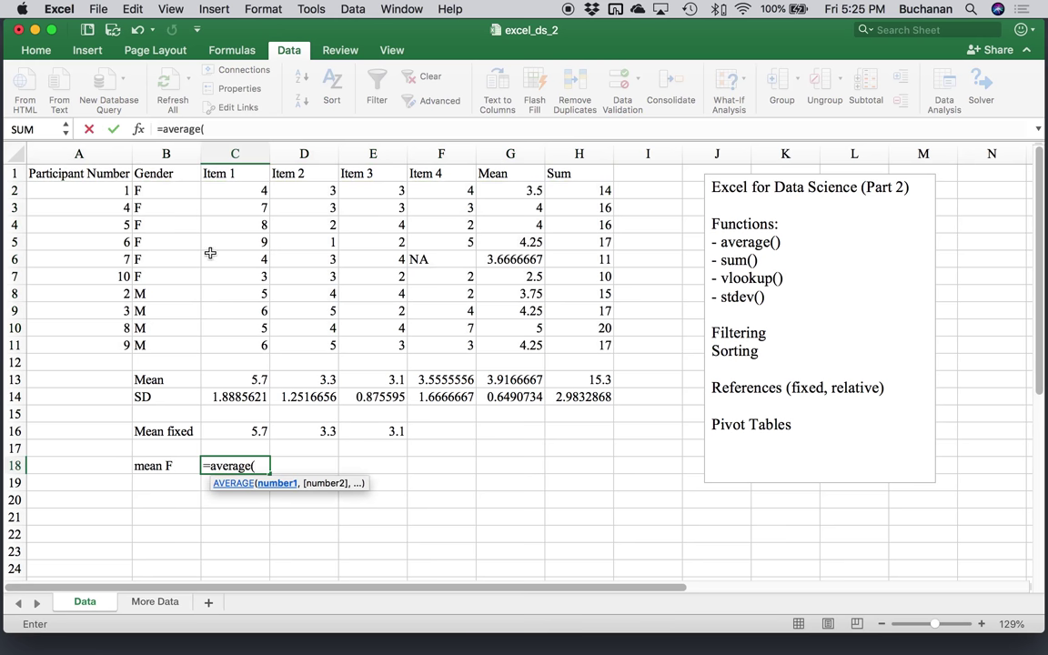
left_click_drag(217, 278, 234, 199)
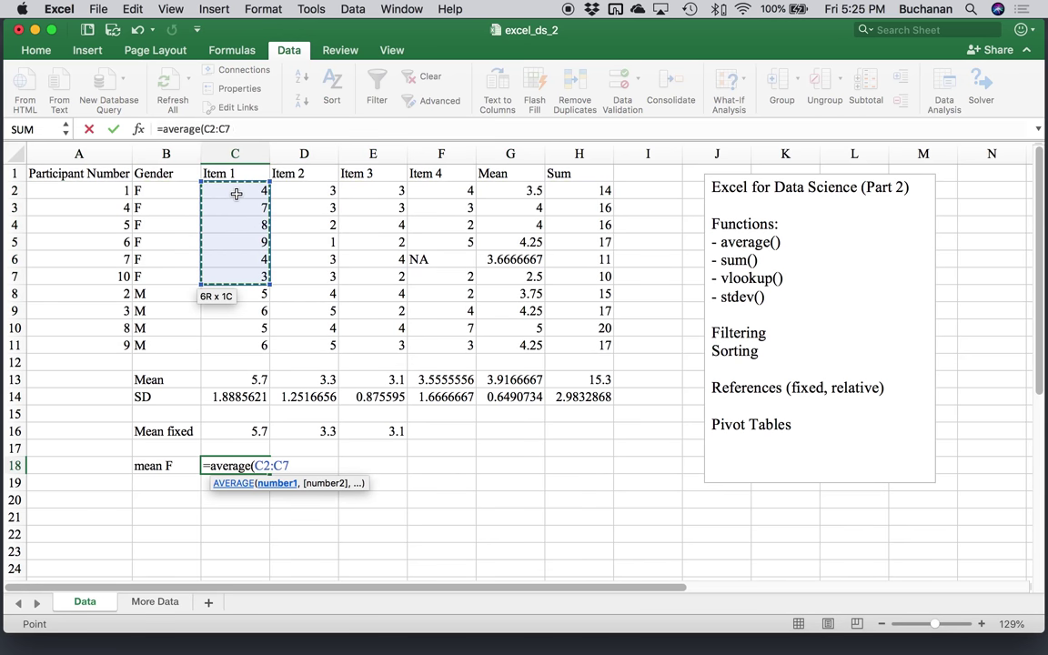
type(")")
key("Return")
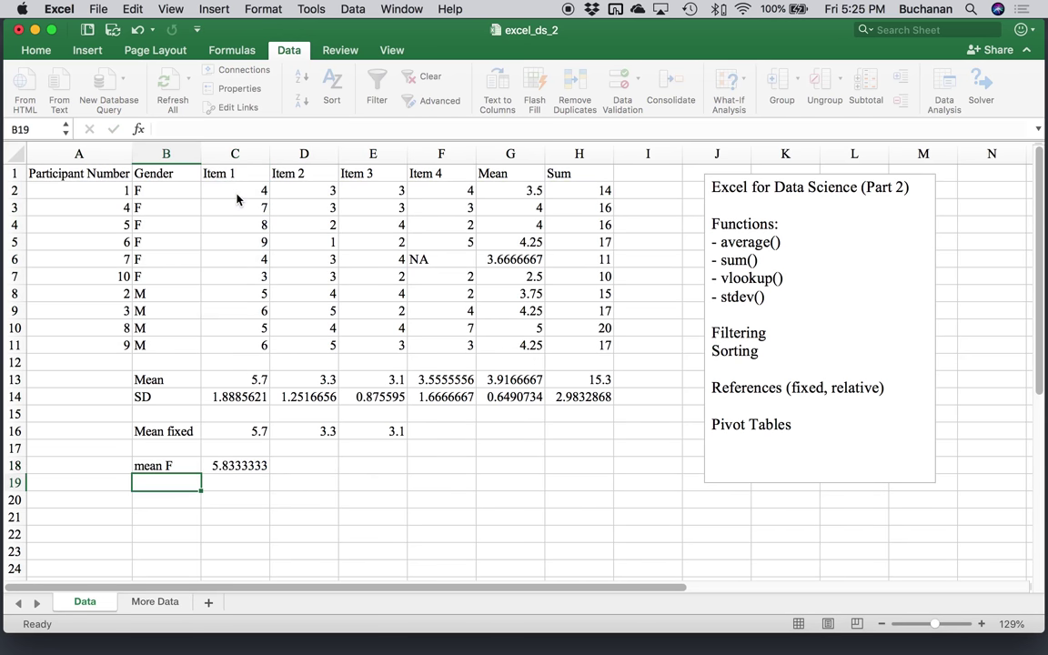
Step: Re-sort A1:H11 ascending by Participant Number, leaving the mean F at 6.5
left_click(203, 465)
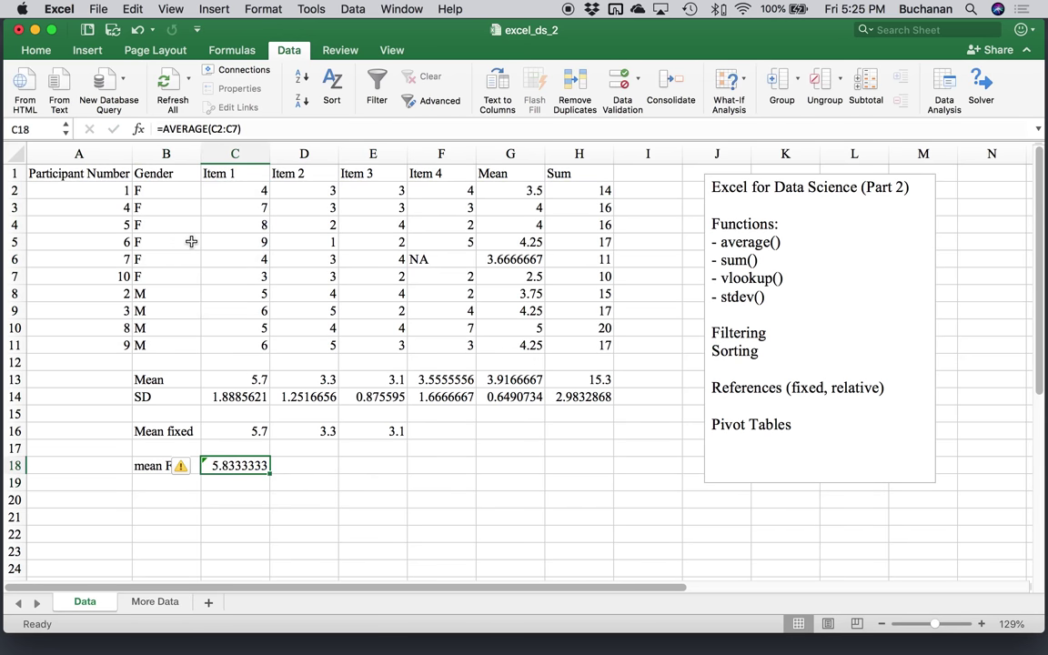
left_click(219, 208)
left_click_drag(77, 178, 601, 345)
left_click(303, 77)
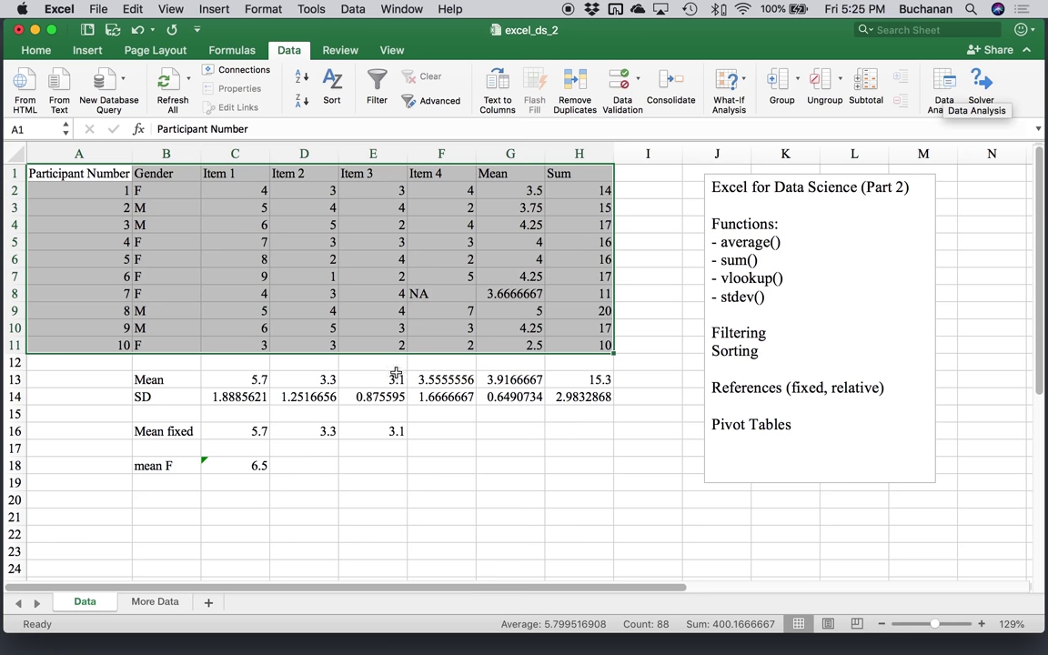
left_click(171, 462)
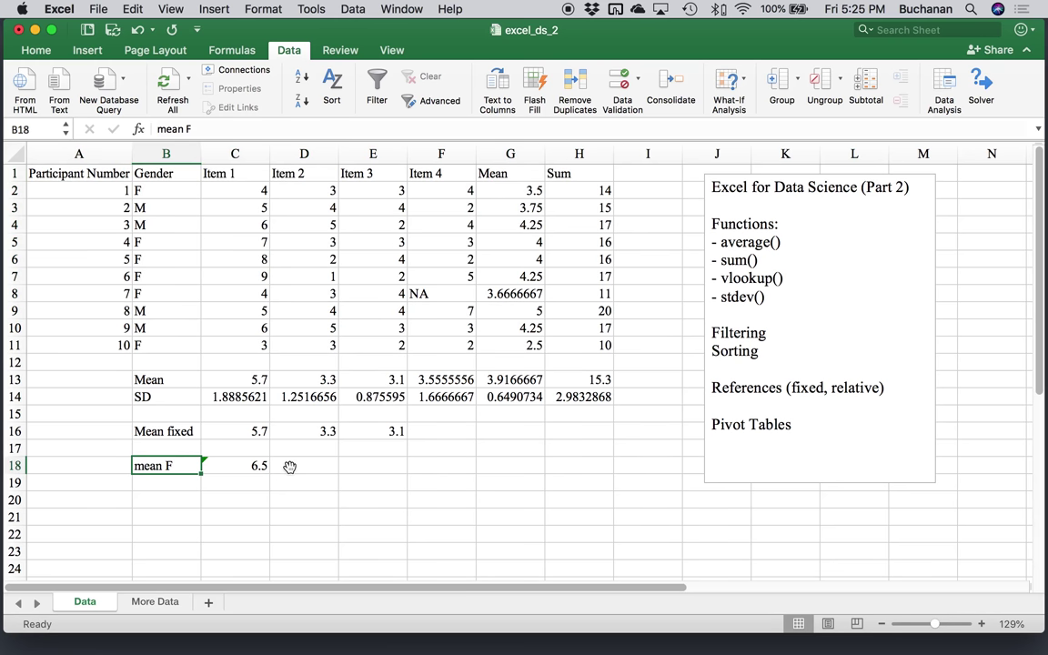
Step: Insert a PivotTable from Data!$A$1:$F$11 onto a new worksheet
left_click(75, 56)
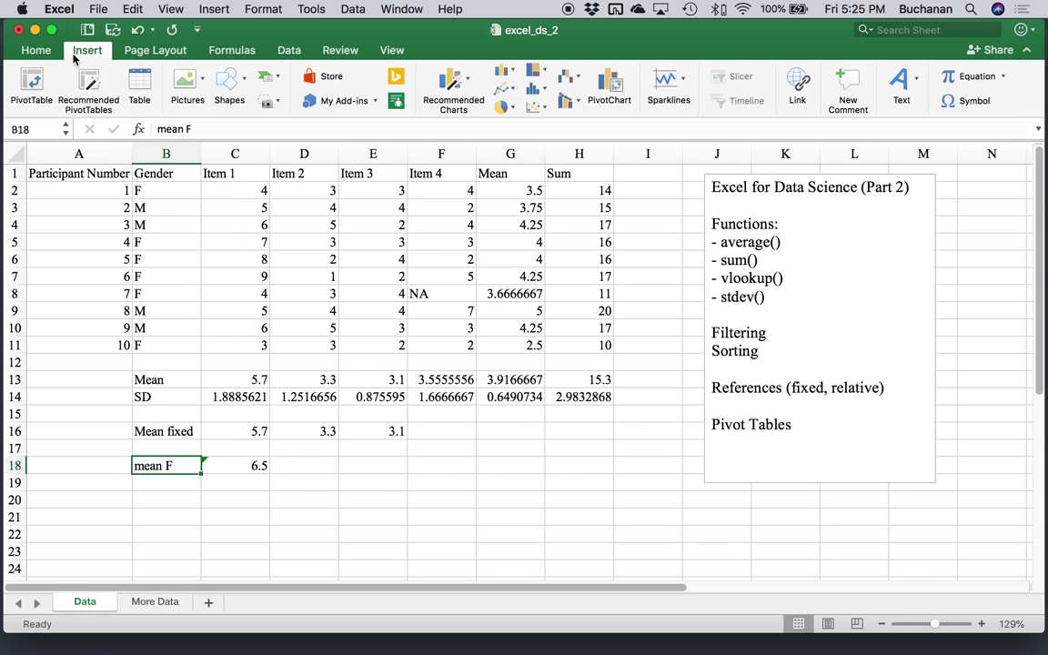
left_click(31, 84)
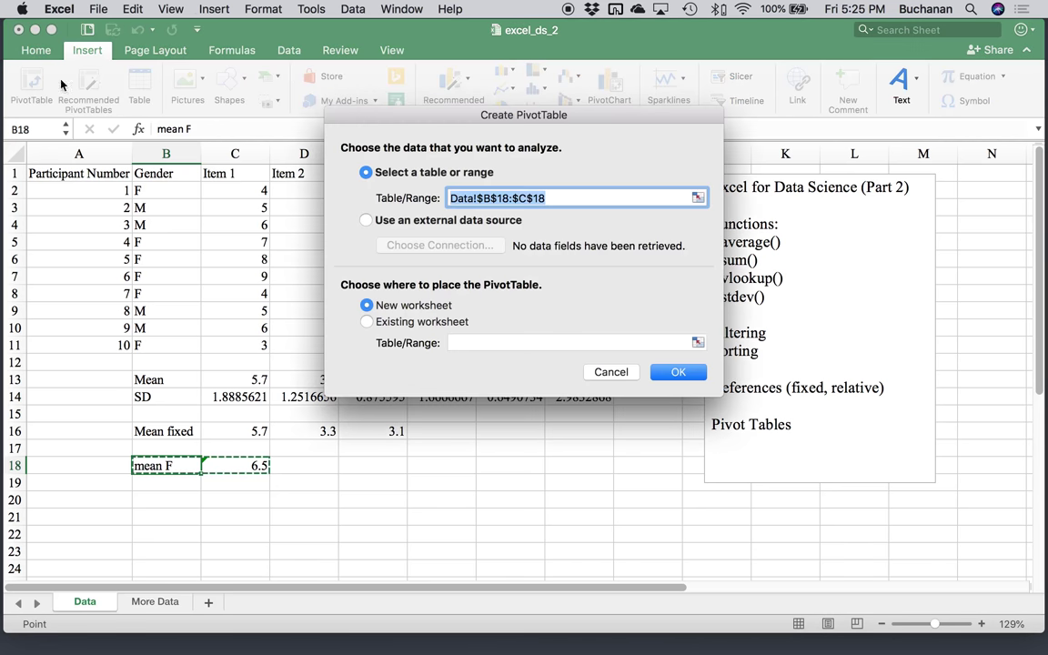
left_click_drag(495, 116, 818, 66)
left_click(101, 173)
left_click_drag(102, 173, 434, 348)
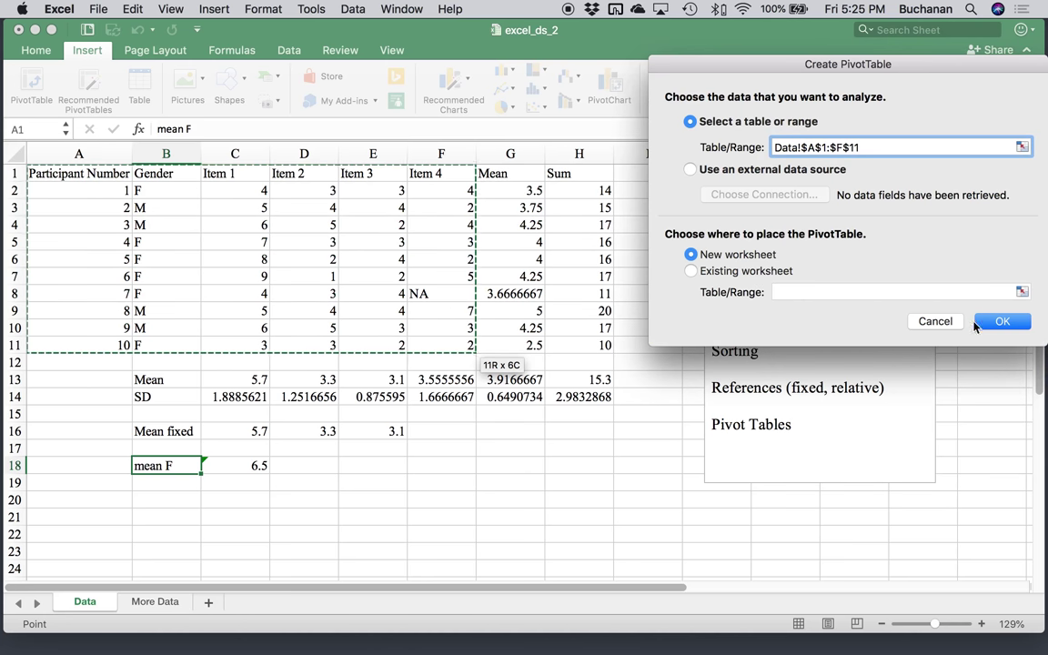
left_click(983, 322)
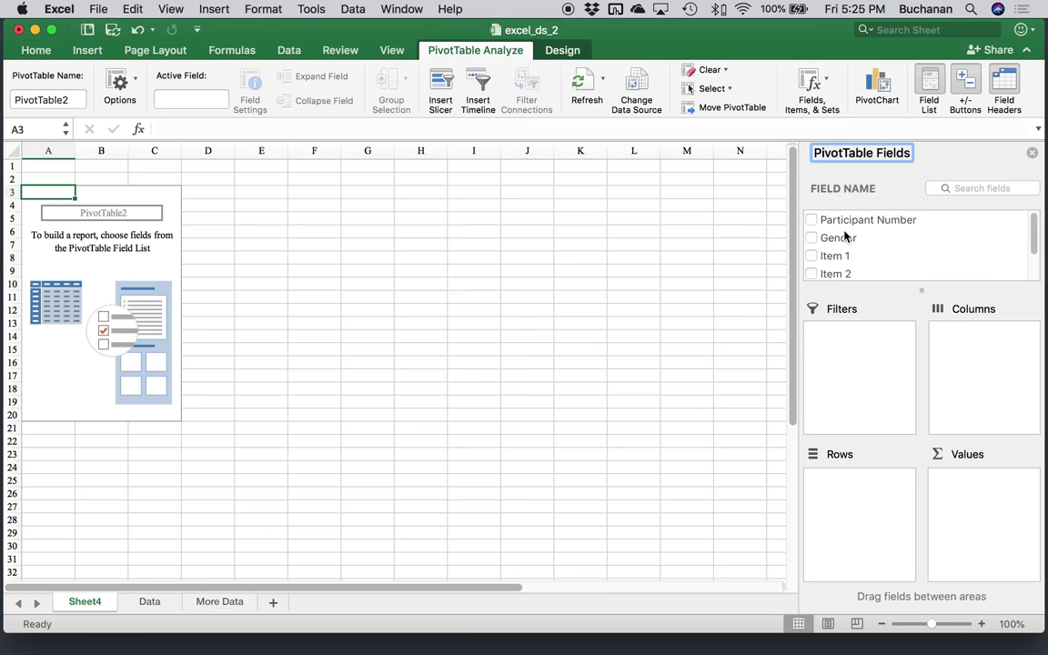
Step: Put Gender in Rows and Item 1 in Values, giving sums F 35 and M 22
left_click_drag(842, 238, 865, 495)
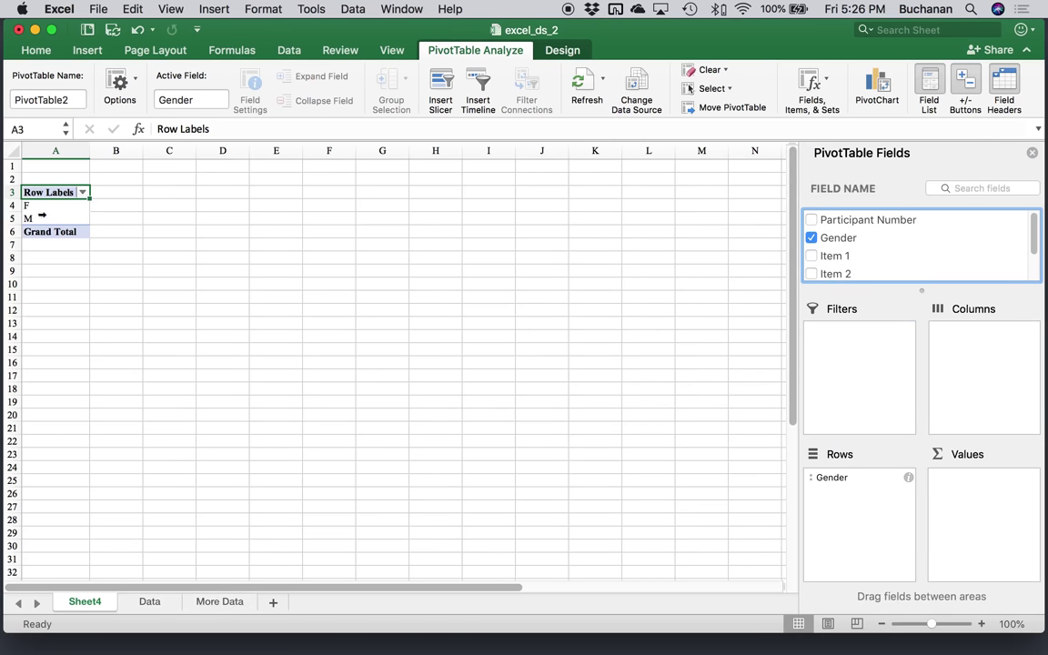
left_click_drag(846, 259, 993, 485)
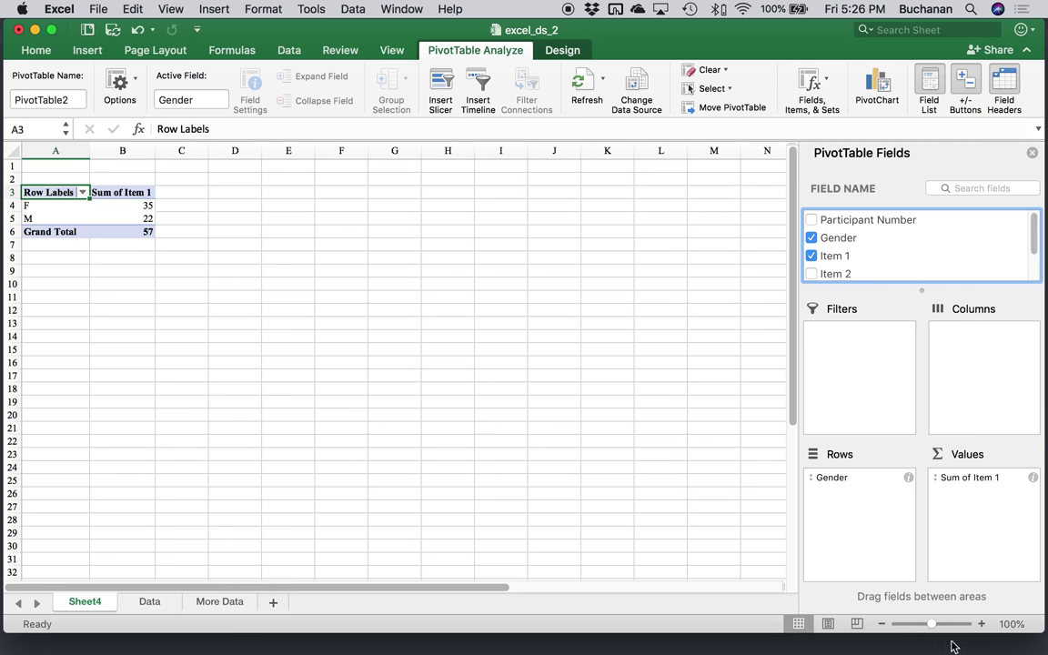
left_click_drag(933, 624, 946, 625)
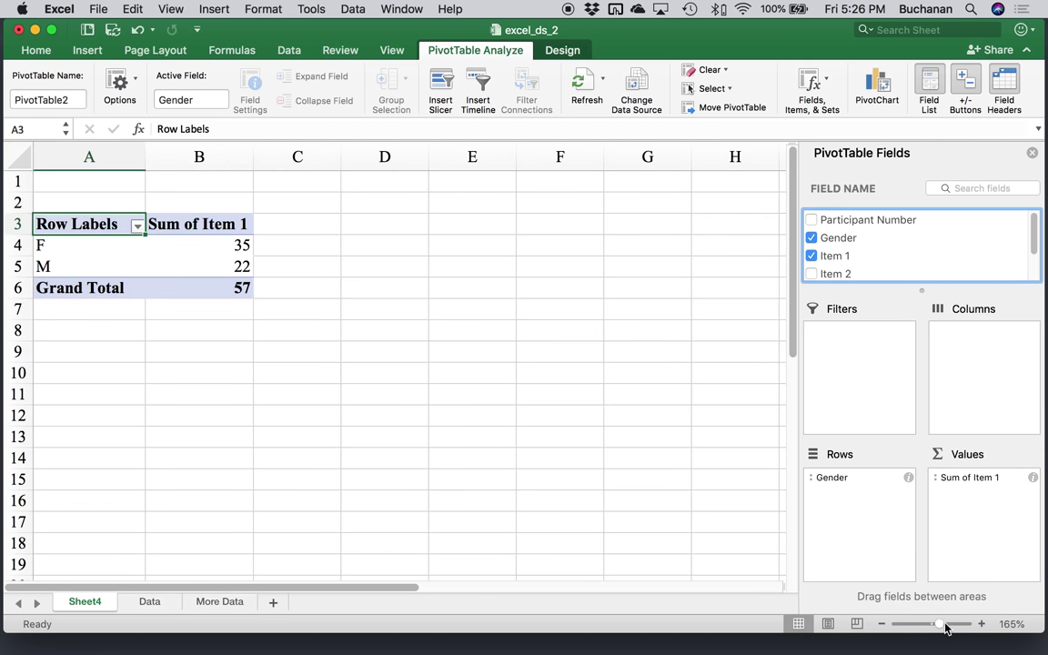
Step: Change the Item 1 value summary from Sum to Average
left_click(1033, 477)
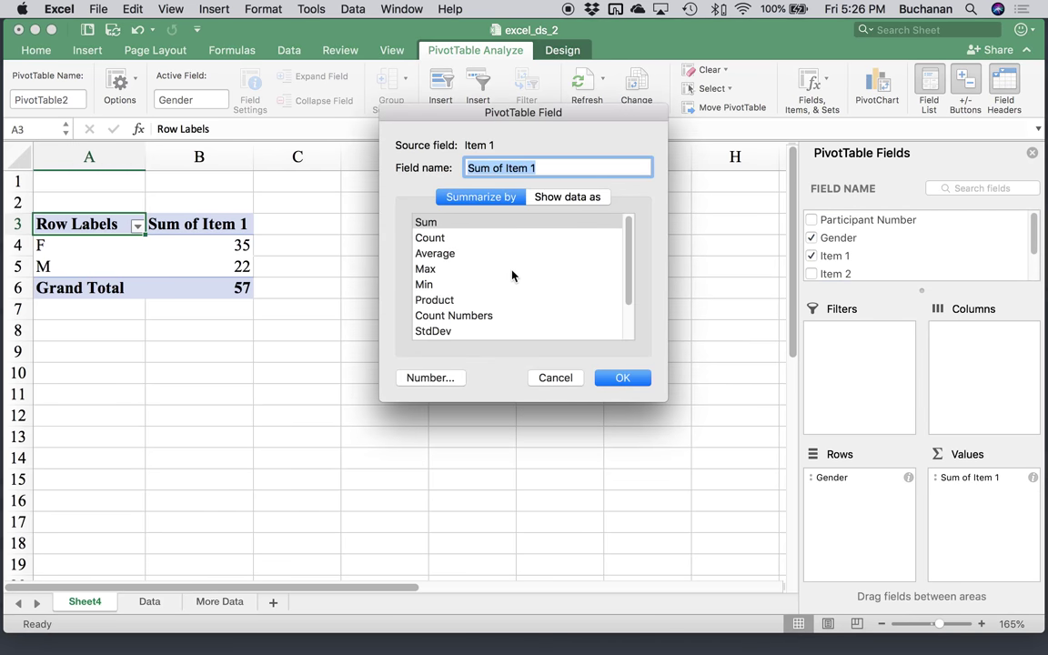
left_click(449, 239)
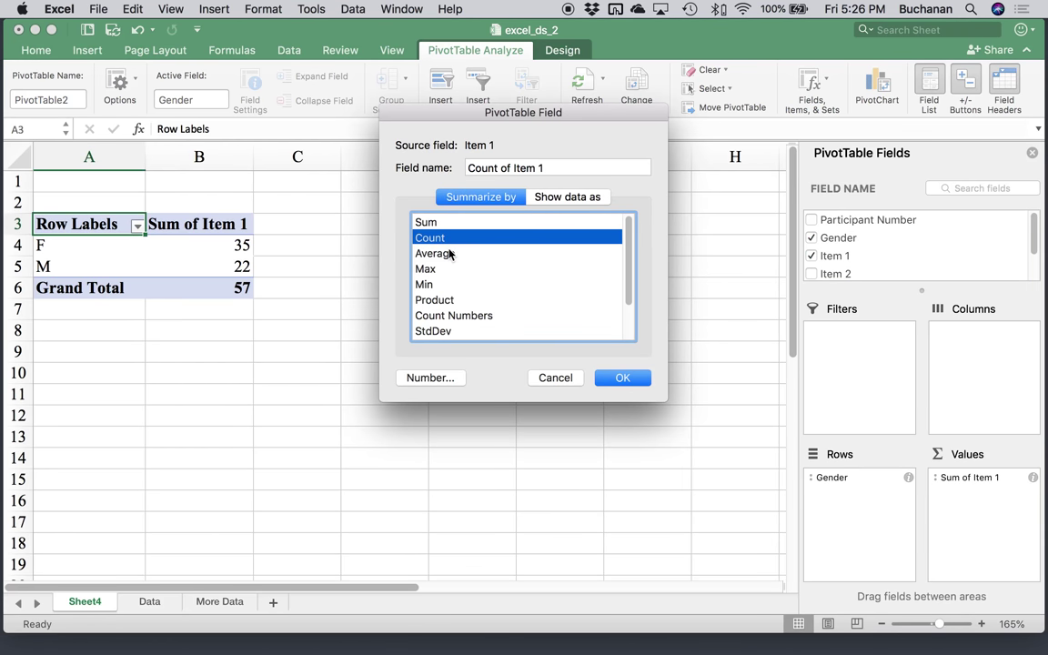
left_click(459, 253)
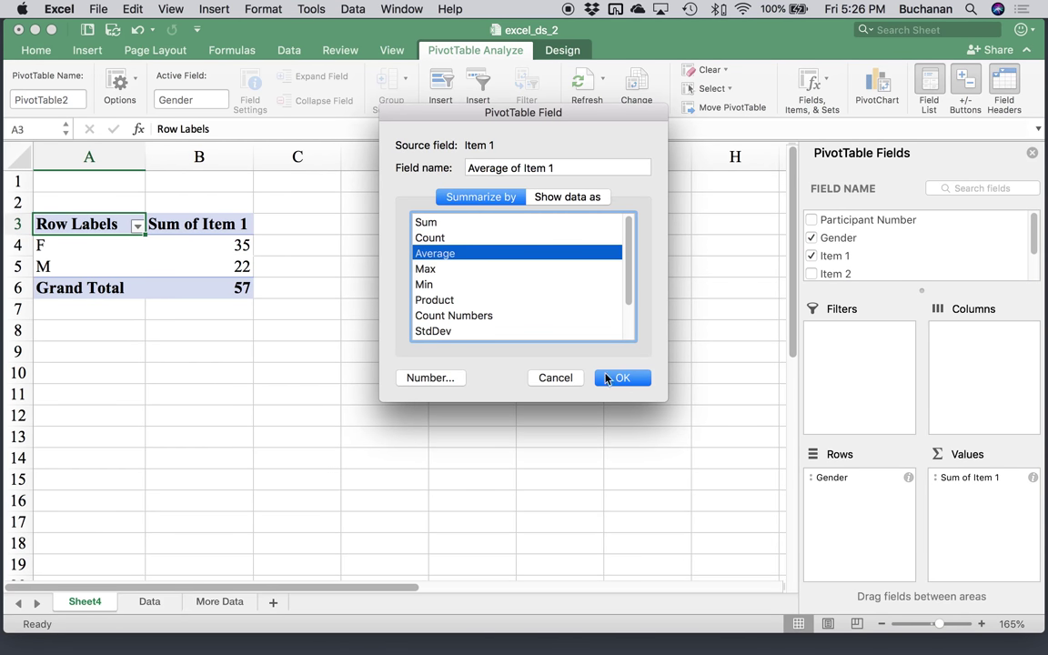
left_click(624, 380)
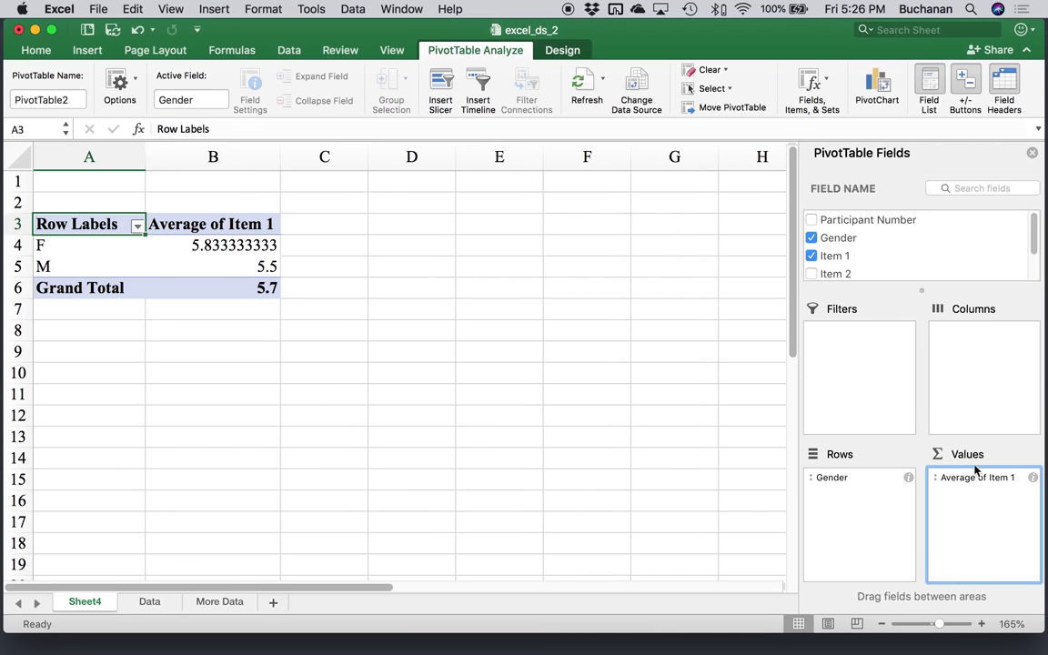
left_click(1032, 477)
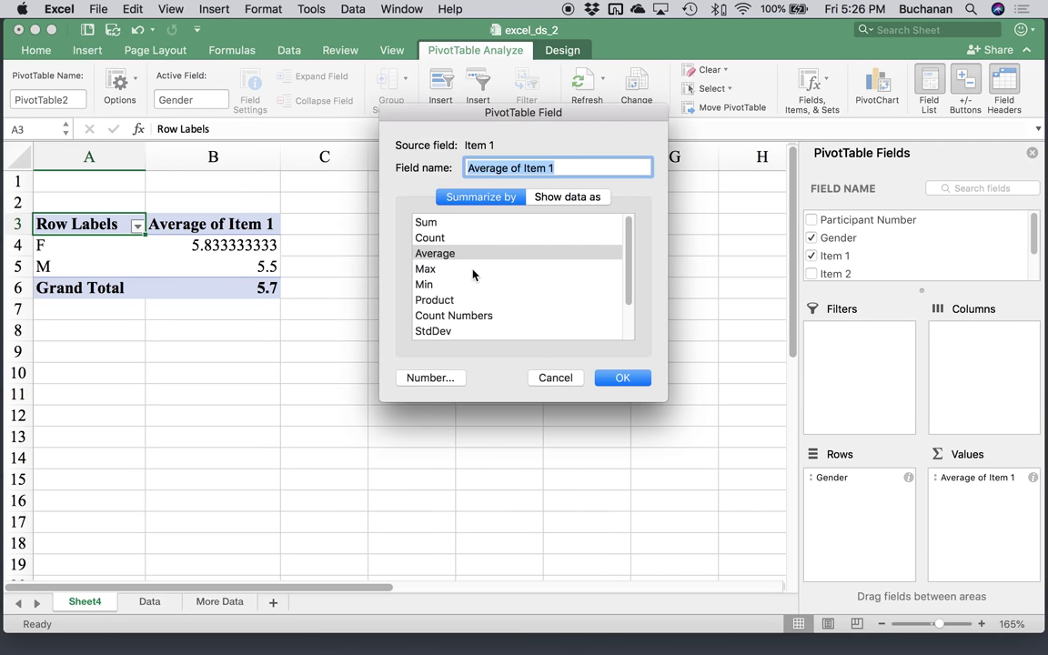
scroll(498, 276, "down", 3)
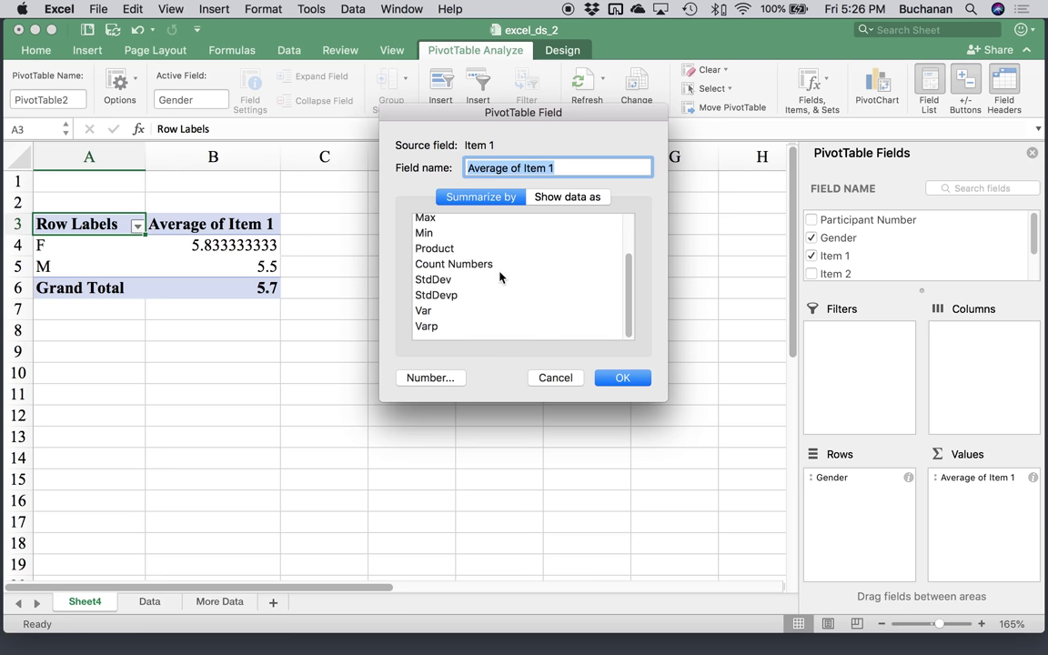
left_click(538, 378)
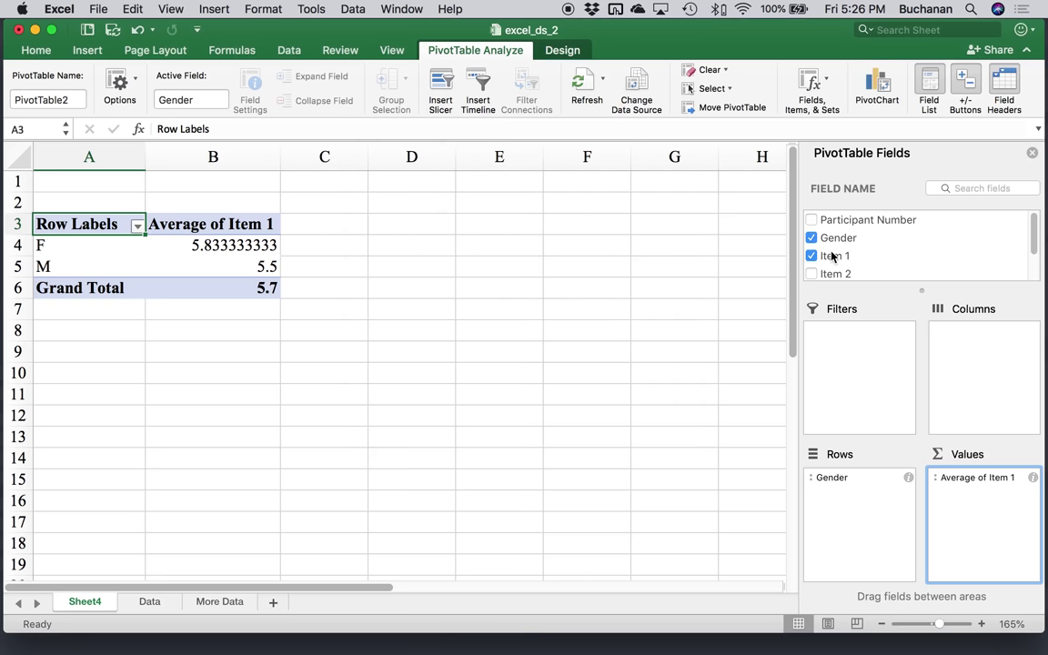
Step: Add Item 1 twice more to Values, summarised as Max and StdDev
left_click_drag(832, 257, 979, 506)
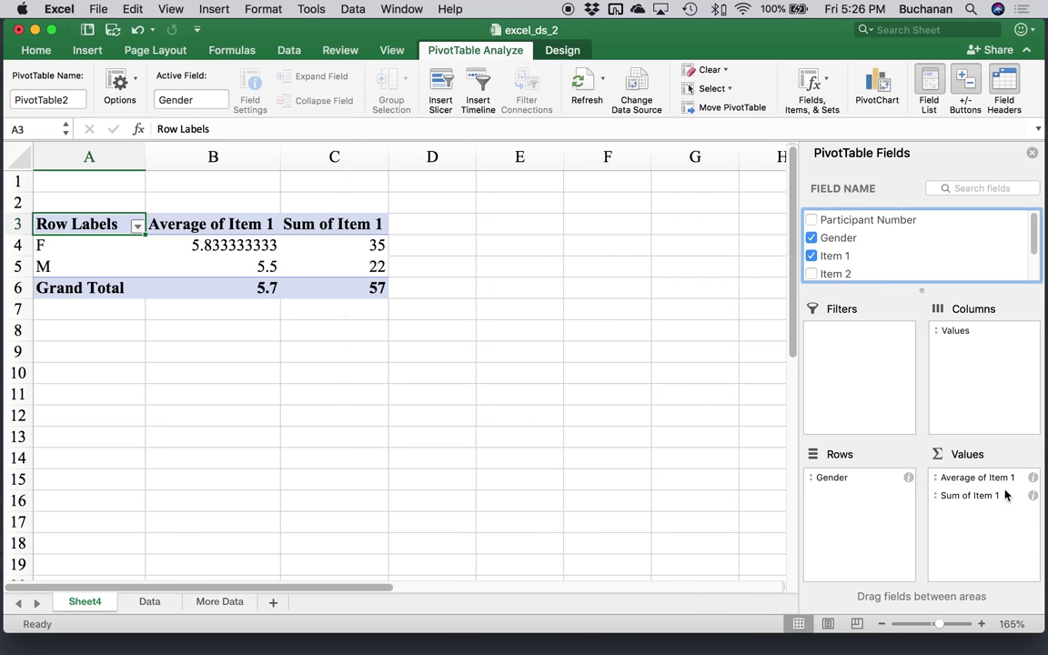
left_click(1032, 494)
left_click(508, 270)
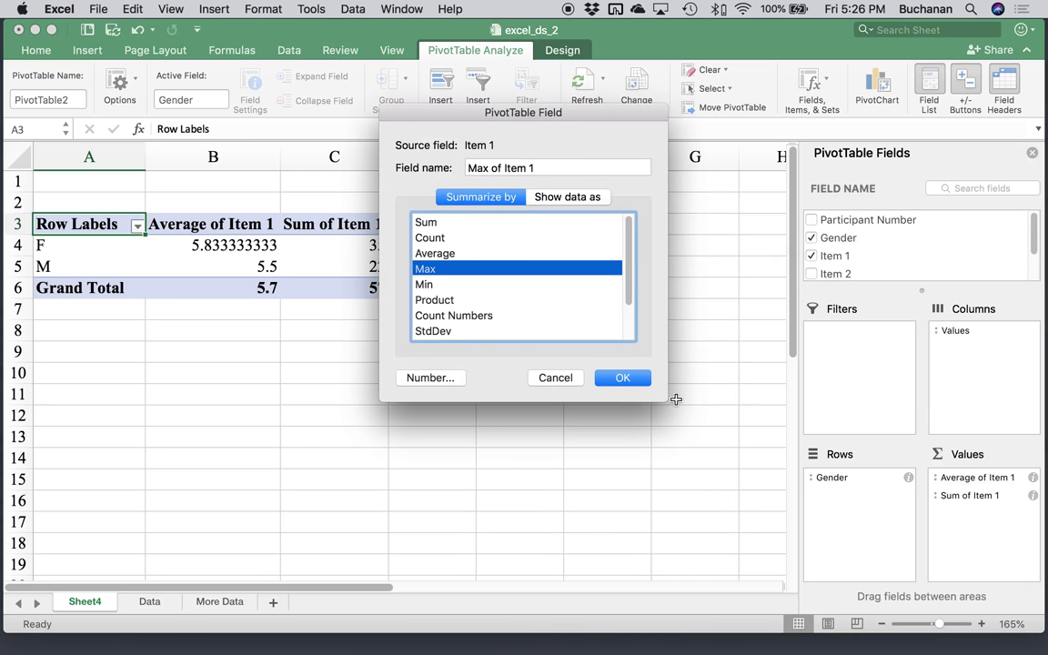
left_click(640, 379)
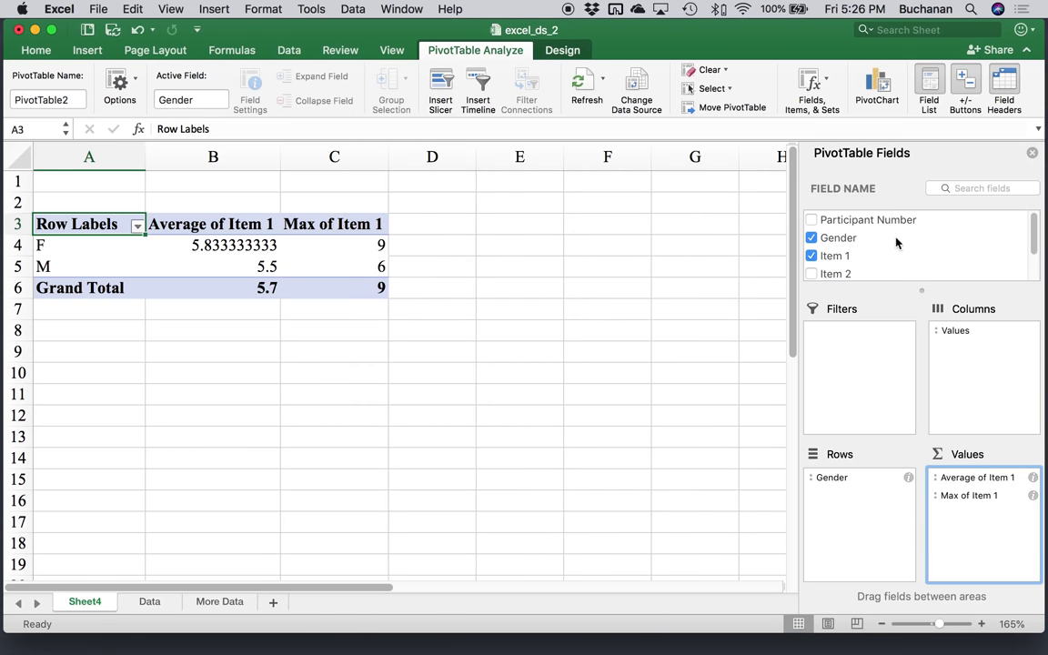
left_click_drag(835, 255, 1018, 528)
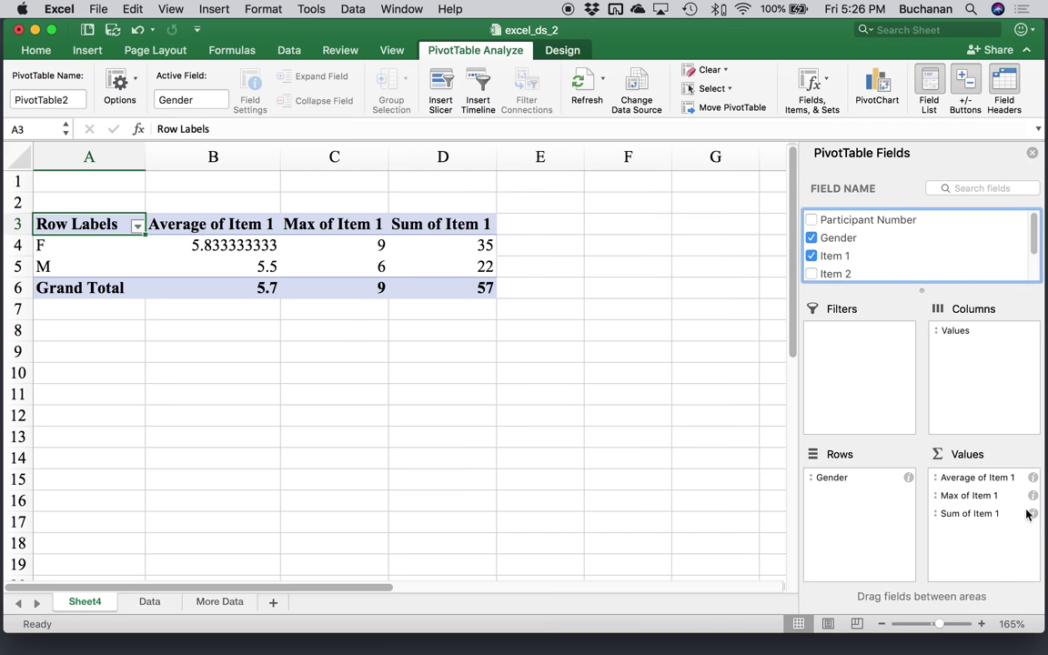
left_click(1033, 513)
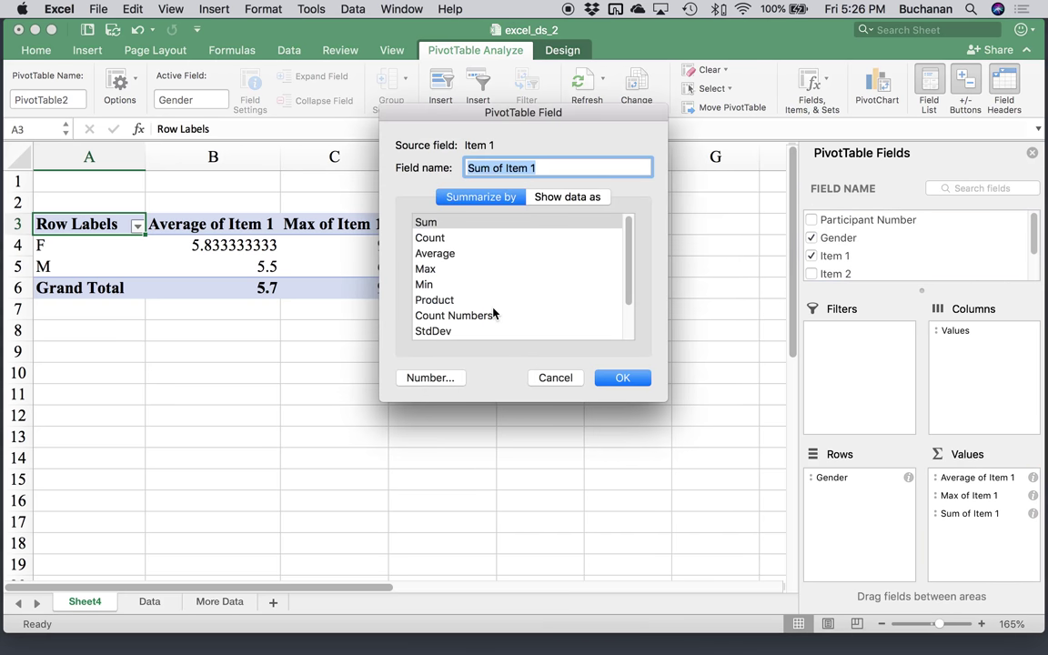
scroll(491, 310, "down", 3)
left_click(455, 287)
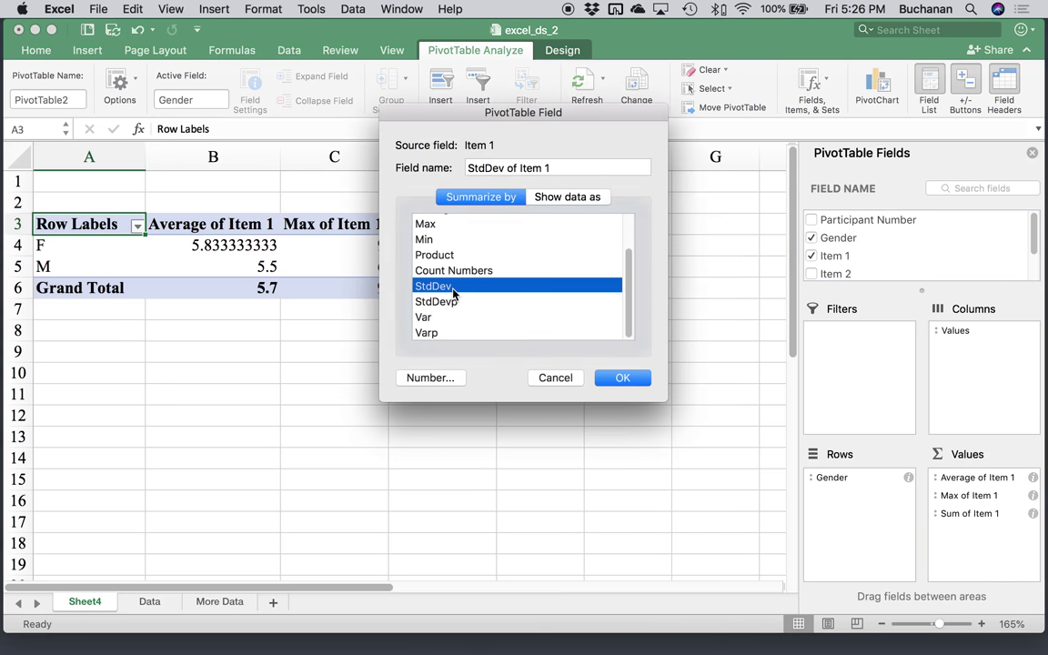
left_click(623, 376)
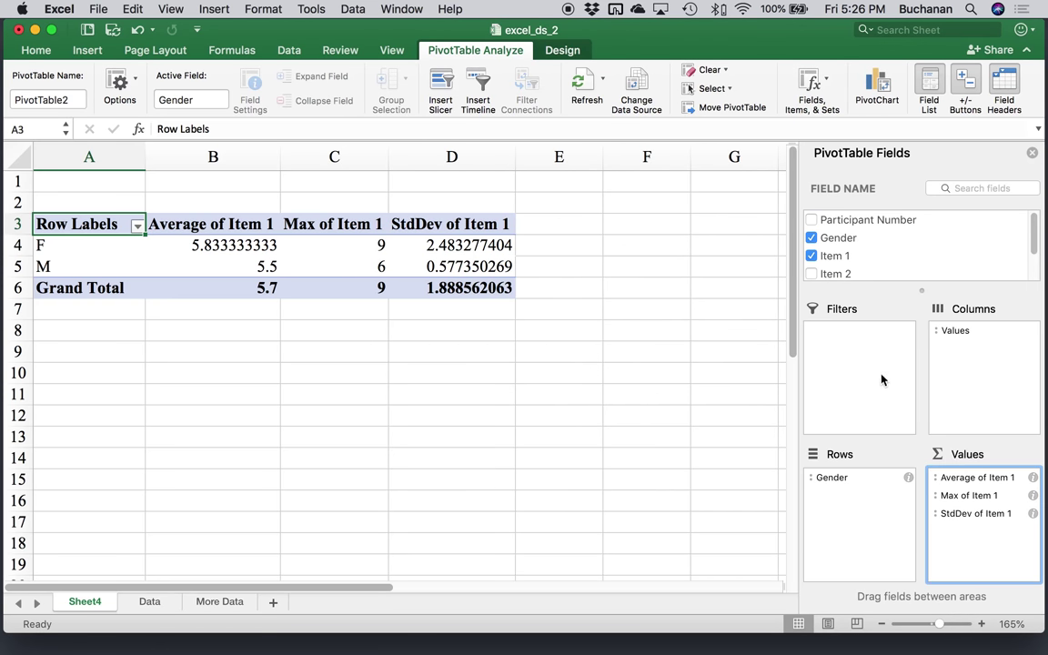
Step: Try Item 2 as a column breakdown, then remove it to keep only Item 1 summaries
scroll(878, 268, "down", 1)
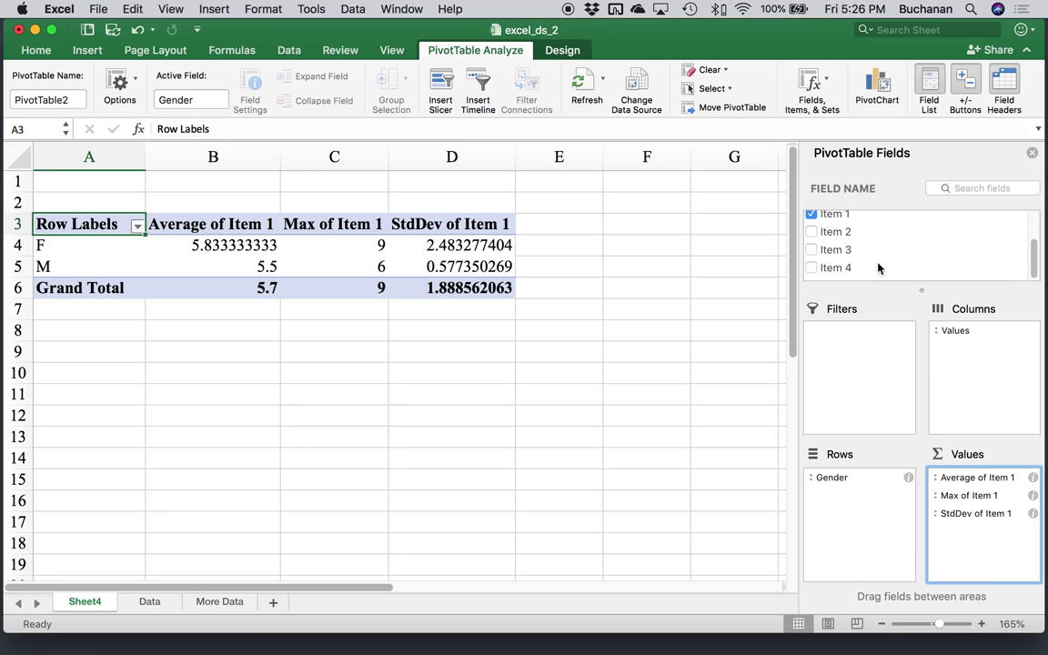
left_click_drag(835, 267, 968, 350)
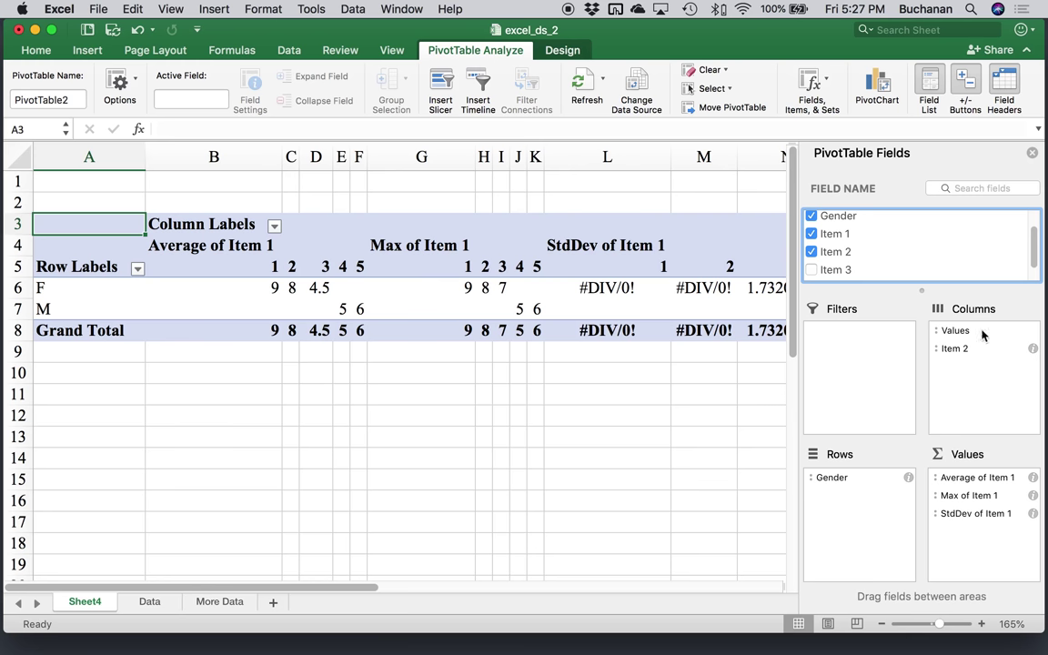
left_click_drag(960, 353, 880, 257)
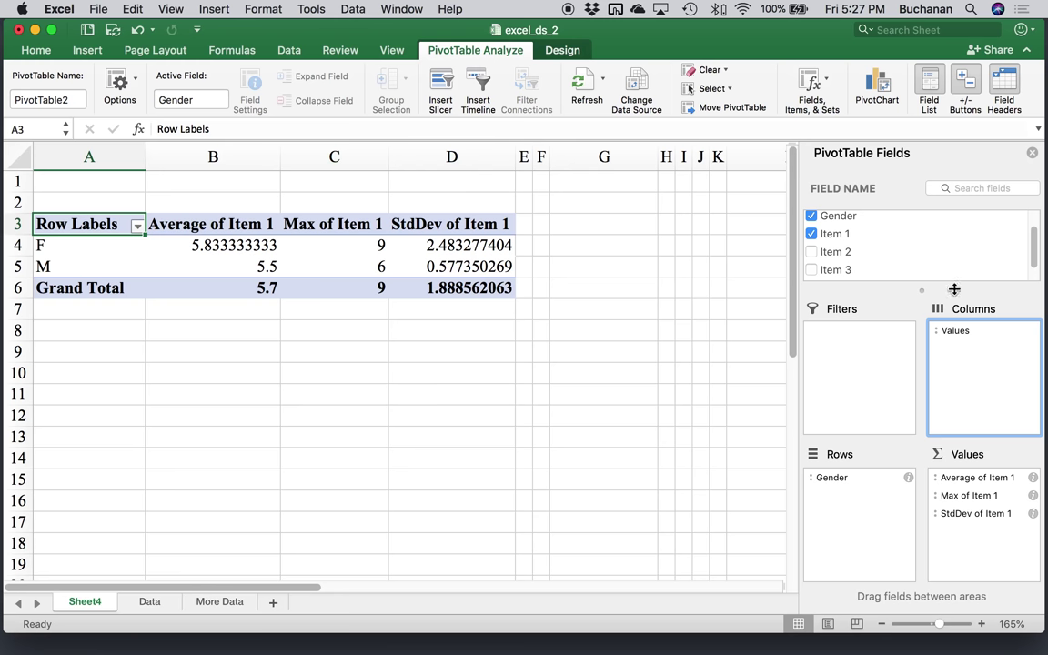
scroll(952, 262, "down", 2)
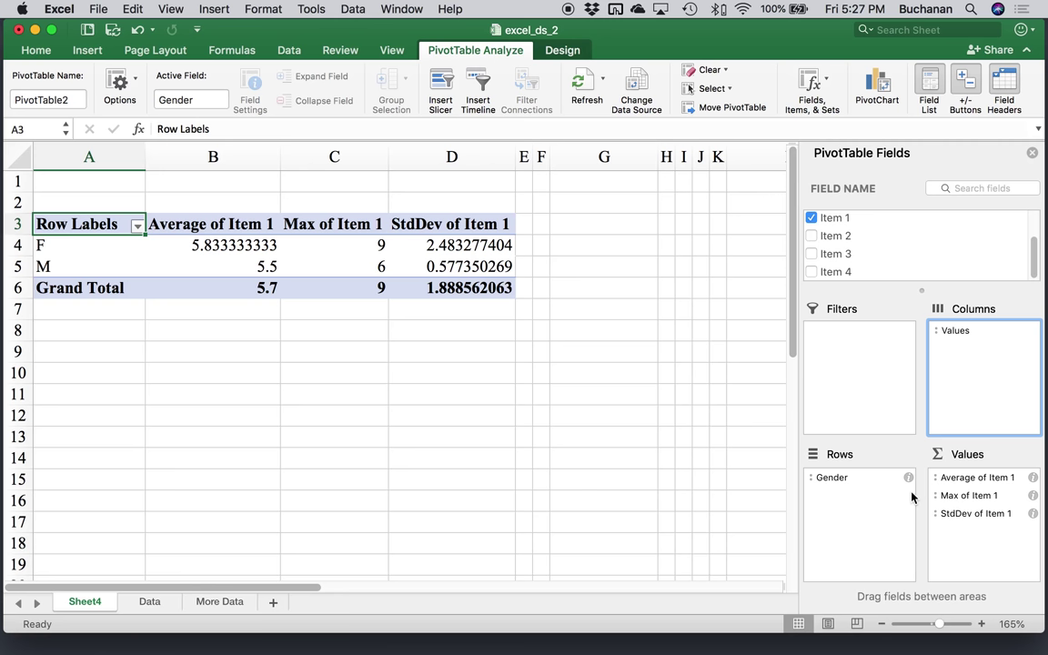
left_click(150, 601)
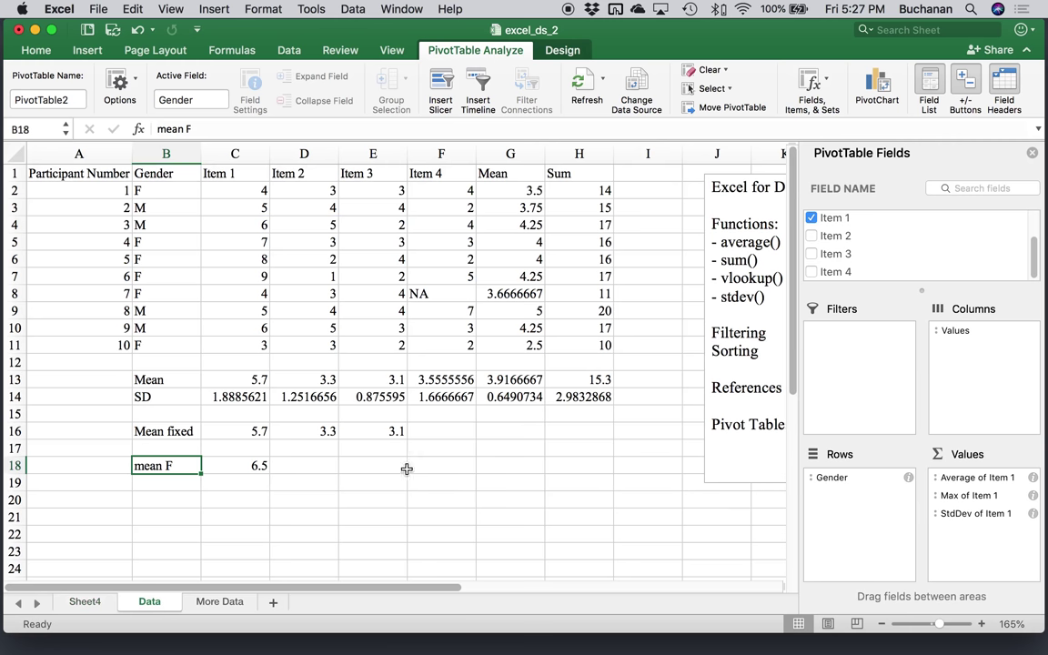